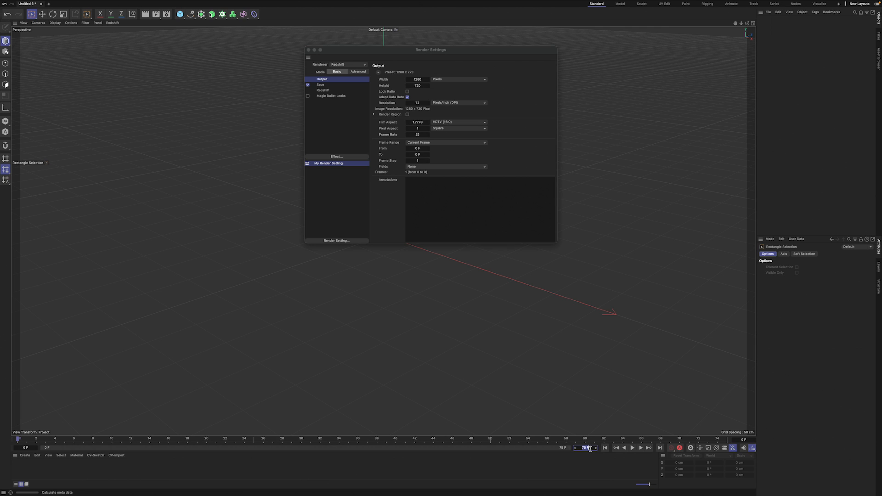
# - Set the project's end frame to 150 and close the render settings window
pyautogui.press('Return')
pyautogui.moveTo(390, 50); pyautogui.dragTo(488, 49)
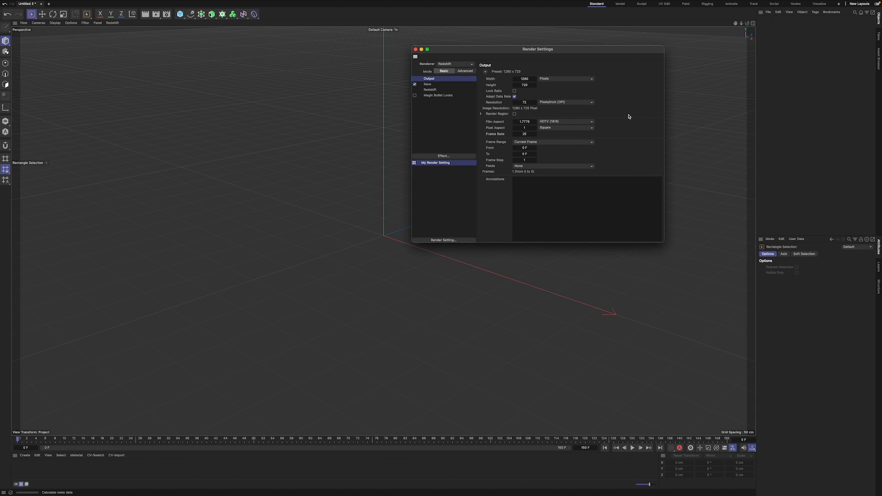
pyautogui.moveTo(481, 52); pyautogui.dragTo(464, 46)
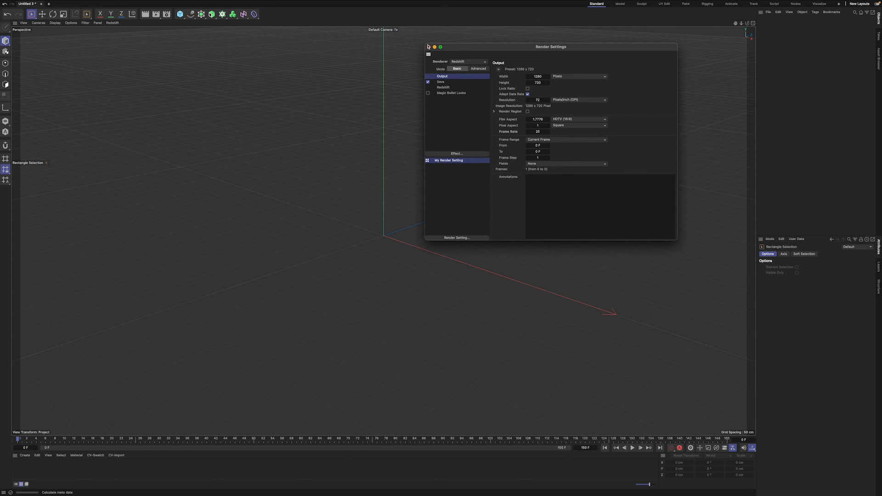
pyautogui.click(428, 46)
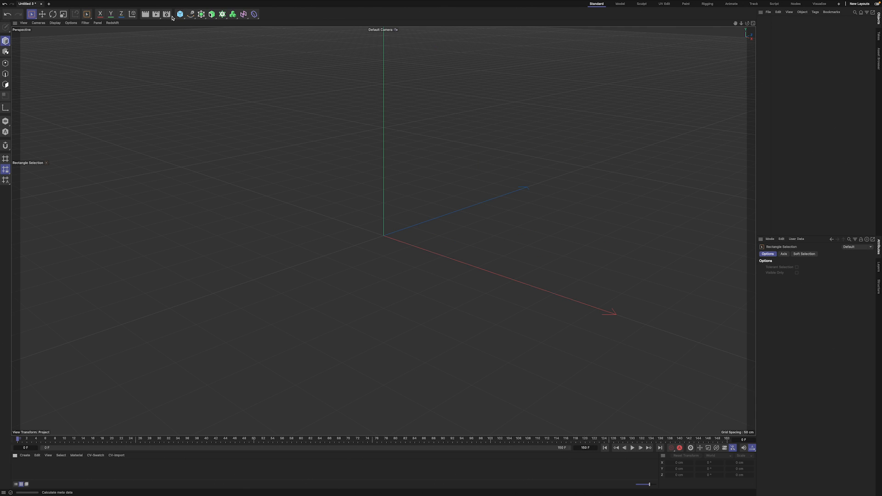
# - Add a cube primitive to the scene
pyautogui.click(182, 16)
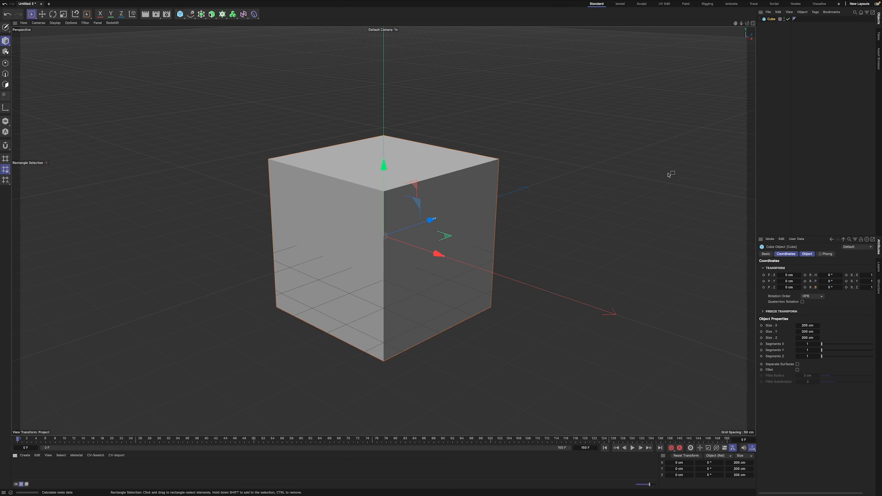
pyautogui.click(789, 287)
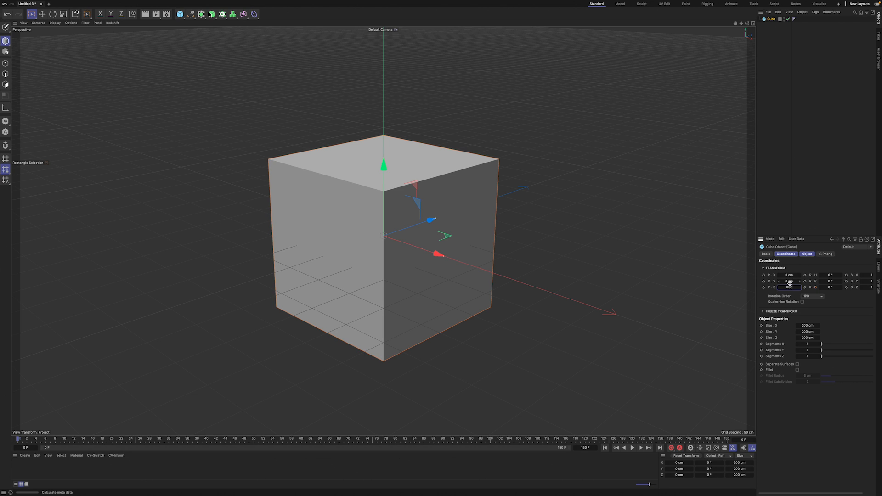
pyautogui.write('850')
pyautogui.press('Return')
pyautogui.click(790, 275)
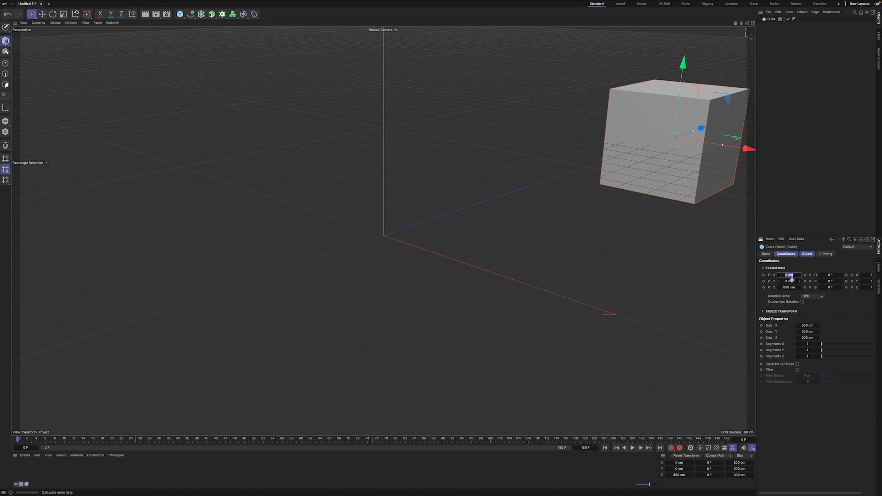
pyautogui.click(789, 287)
pyautogui.write('0')
pyautogui.press('Return')
# - Set the cube's size to 550 cm in X, 75 cm in Y and 850 cm in Z
pyautogui.click(807, 254)
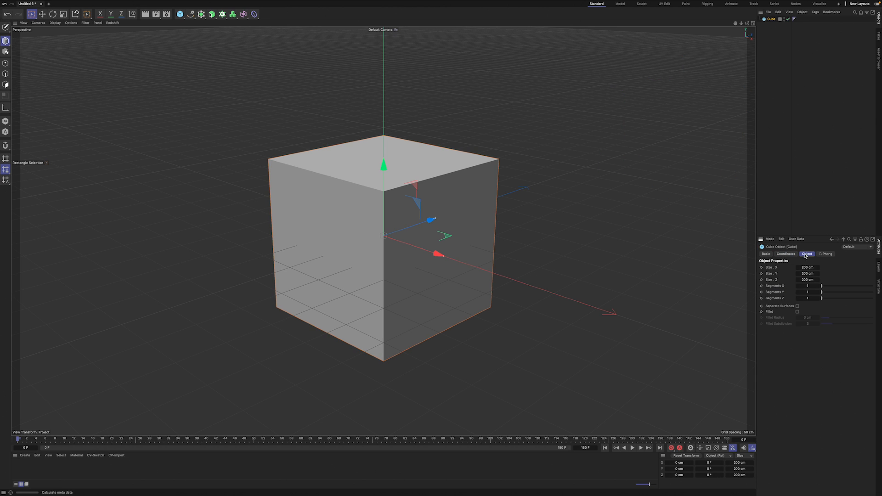
pyautogui.click(808, 280)
pyautogui.write('850')
pyautogui.press('Return')
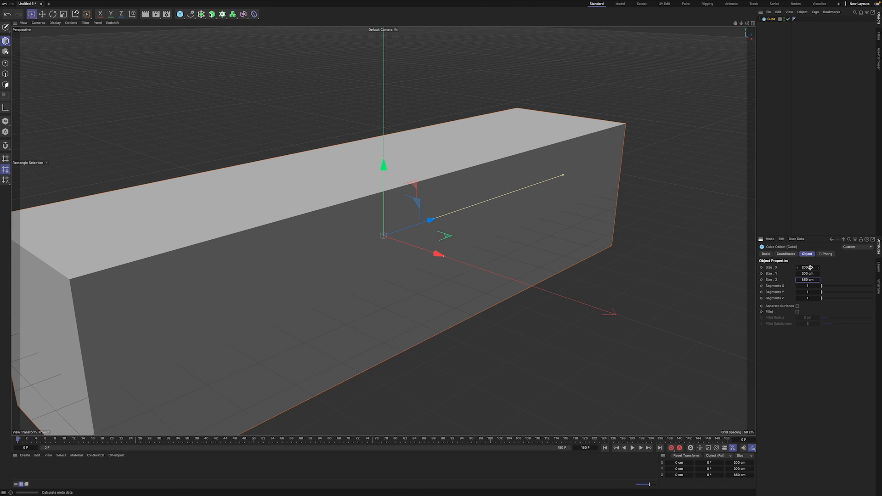
pyautogui.click(809, 267)
pyautogui.write('550')
pyautogui.press('Return')
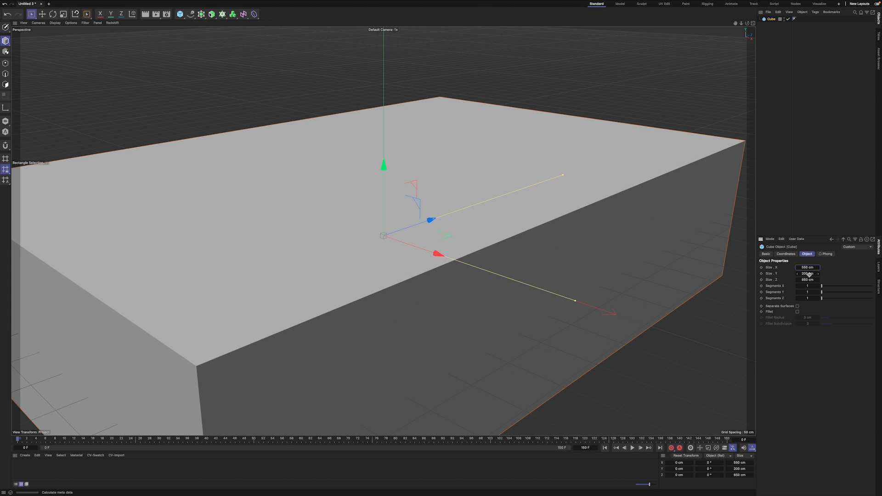
pyautogui.click(809, 274)
pyautogui.write('75')
pyautogui.press('Return')
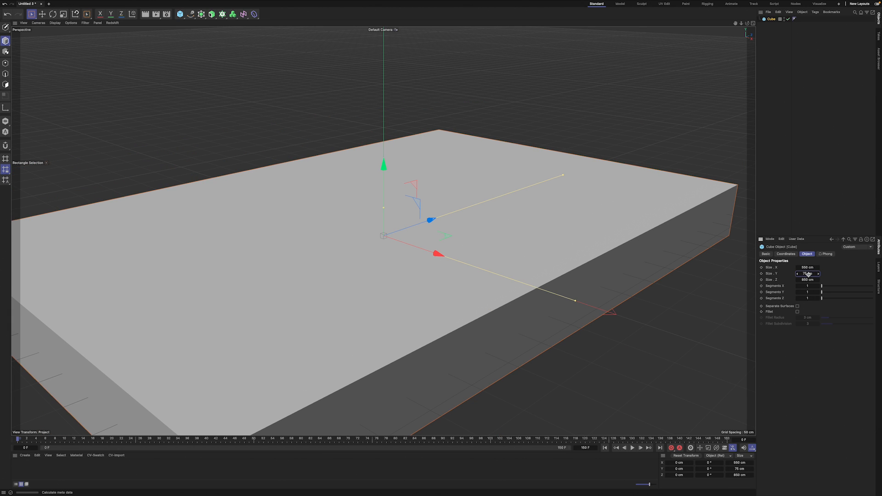
# - Enable the fillet on the slab and set its radius to 1.5 cm
pyautogui.click(798, 312)
pyautogui.click(810, 318)
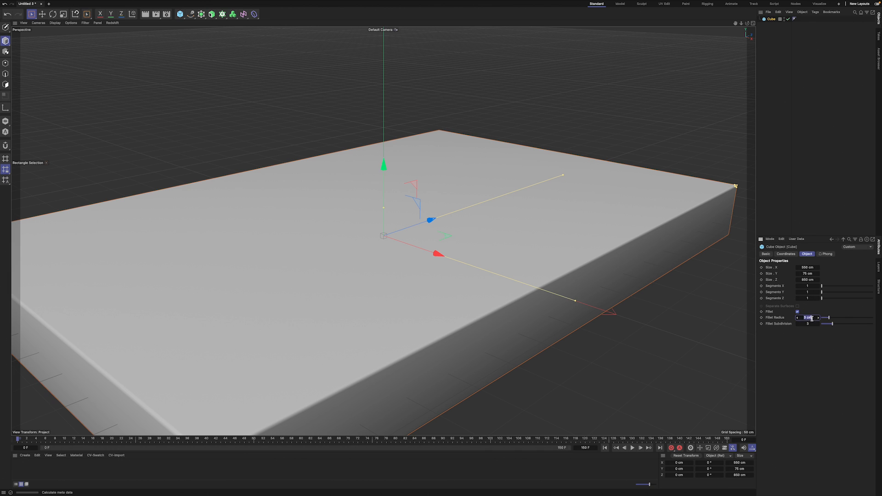
pyautogui.write('1.5')
pyautogui.press('Return')
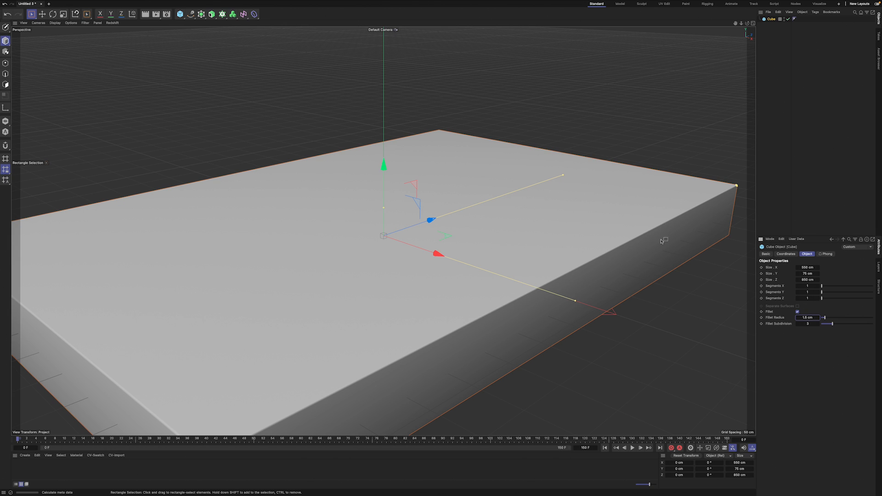
# - Rename the cube object as floor and deselect it
pyautogui.doubleClick(771, 19)
pyautogui.press('BackSpace')
pyautogui.press('Return')
pyautogui.click(773, 32)
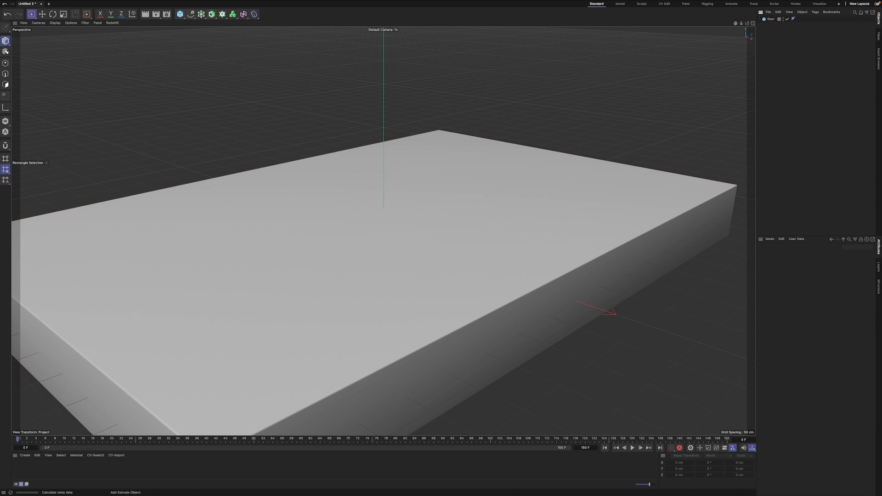
# - Maximize the top view, activate the Spline Pen and turn on grid/workplane snapping
pyautogui.click(752, 24)
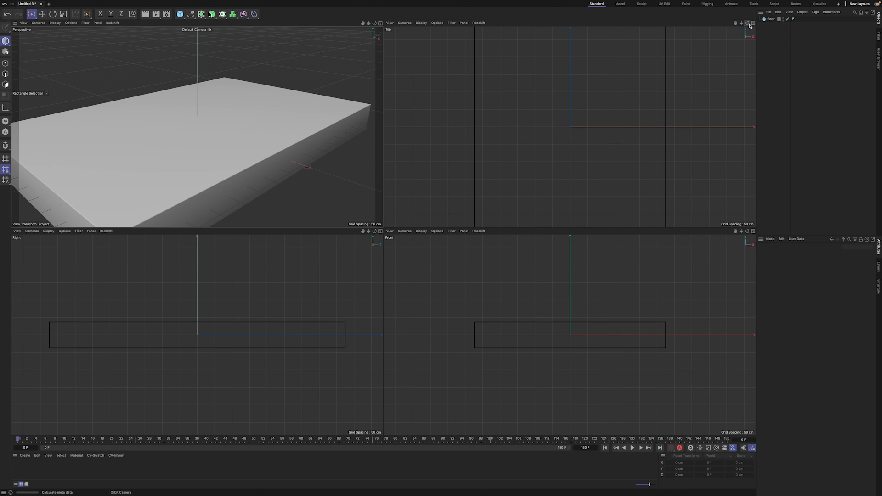
pyautogui.click(751, 24)
pyautogui.moveTo(741, 23); pyautogui.dragTo(815, 20)
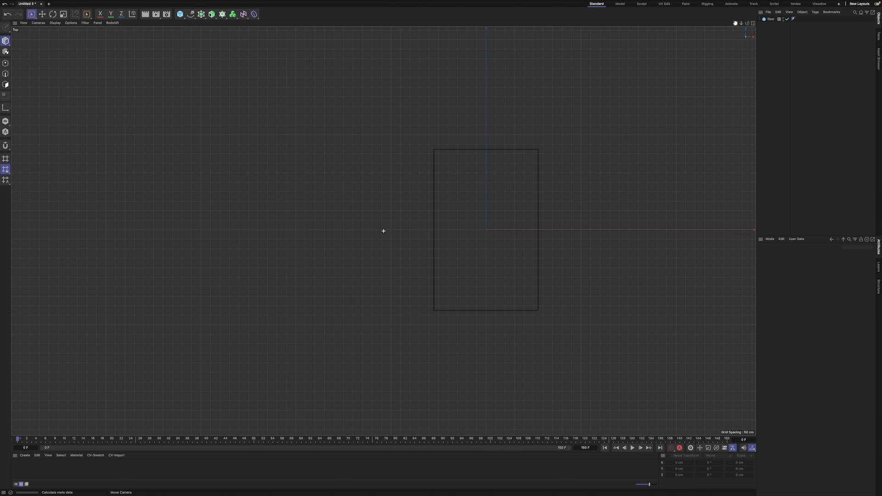
pyautogui.click(190, 14)
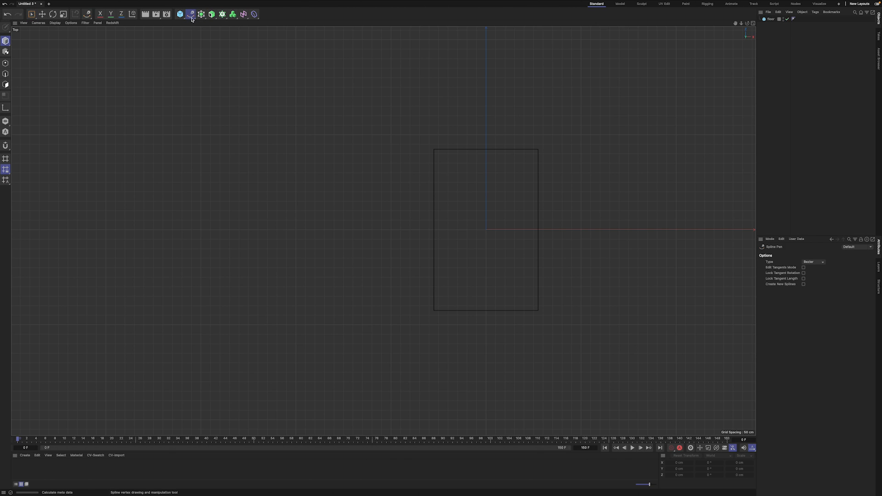
pyautogui.click(6, 147)
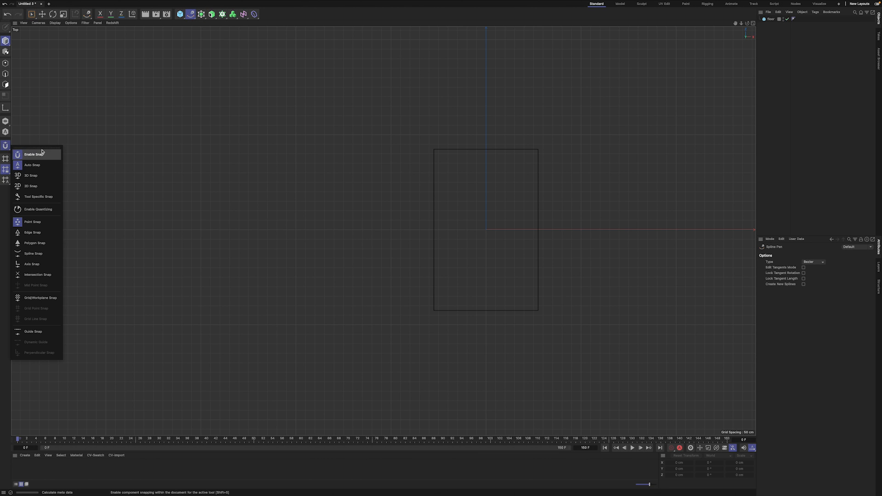
pyautogui.click(41, 298)
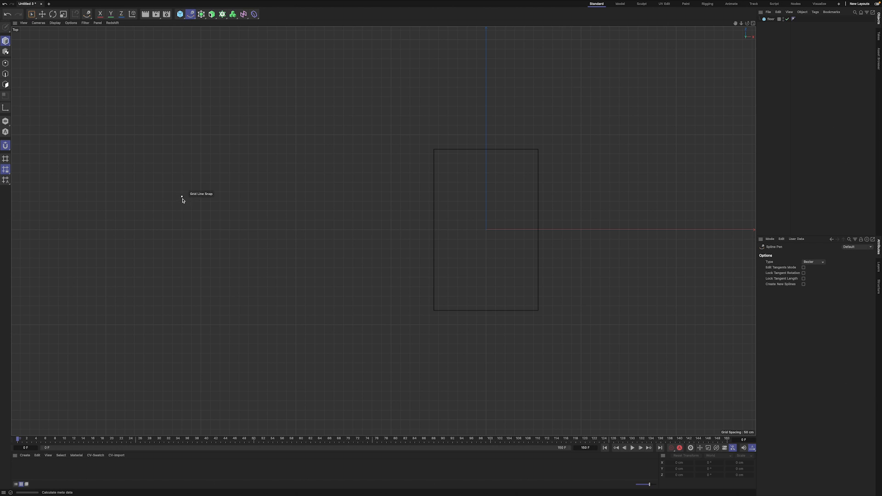
# - Draw a six-point stepped spline along the length of the floor, jogging 300 cm sideways in X and back, and ending just past its near edge
pyautogui.click(458, 150)
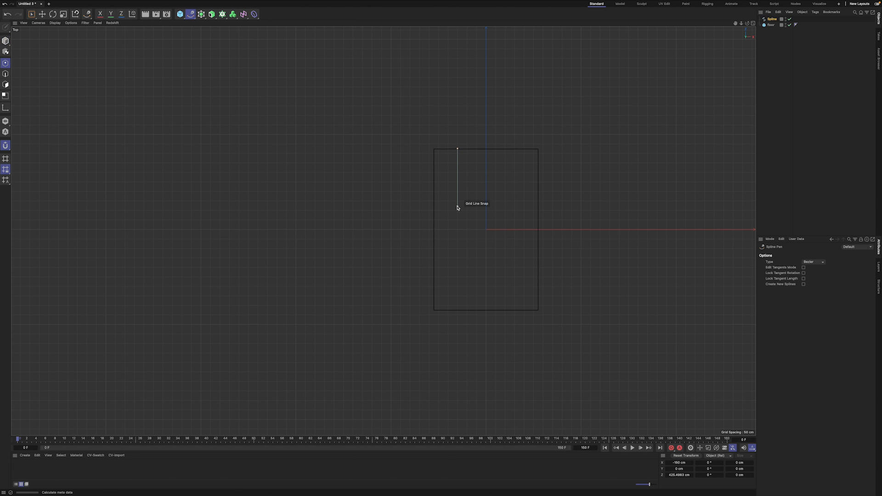
pyautogui.click(457, 191)
pyautogui.click(514, 191)
pyautogui.scroll(-1, 514, 262)
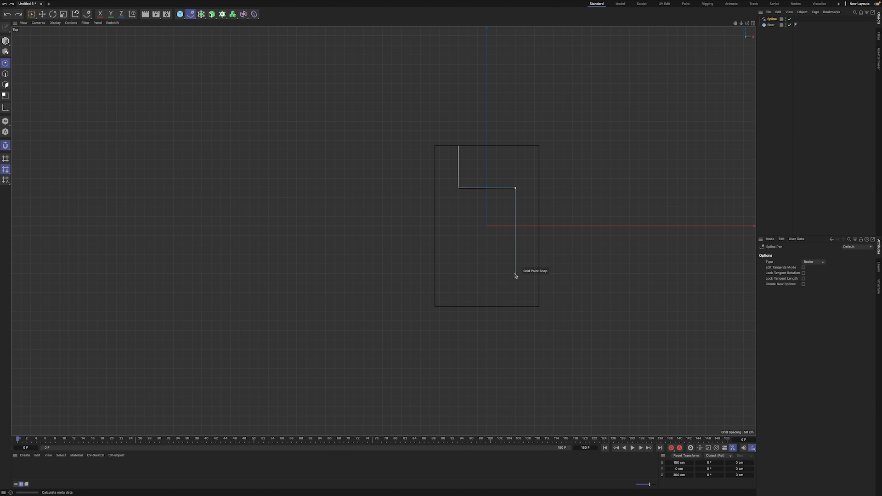
pyautogui.click(515, 274)
pyautogui.click(458, 274)
pyautogui.click(459, 308)
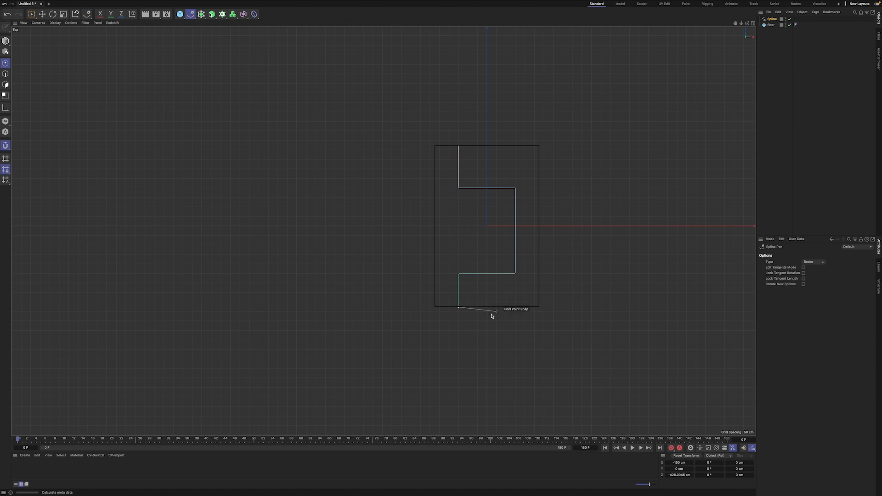
pyautogui.press('super+z')
pyautogui.click(459, 312)
# - Move the spline's start point outward so it extends just past the floor's far edge
pyautogui.press('v')
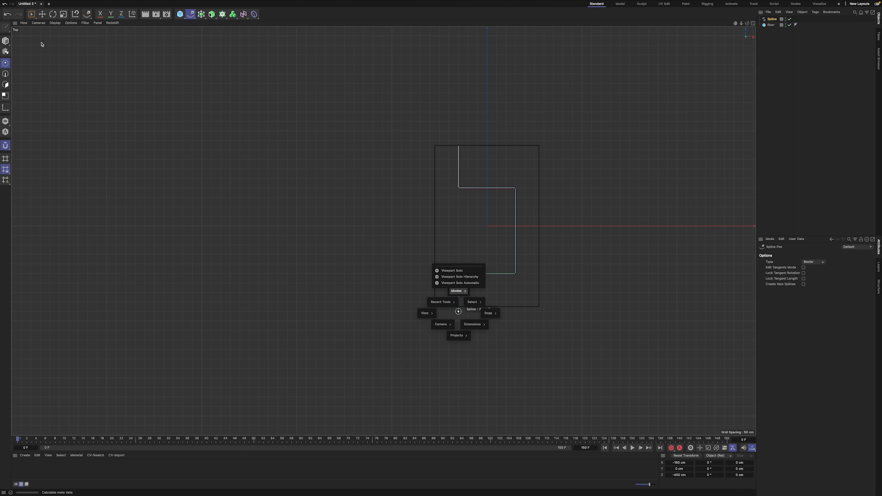
pyautogui.moveTo(32, 14); pyautogui.dragTo(58, 24)
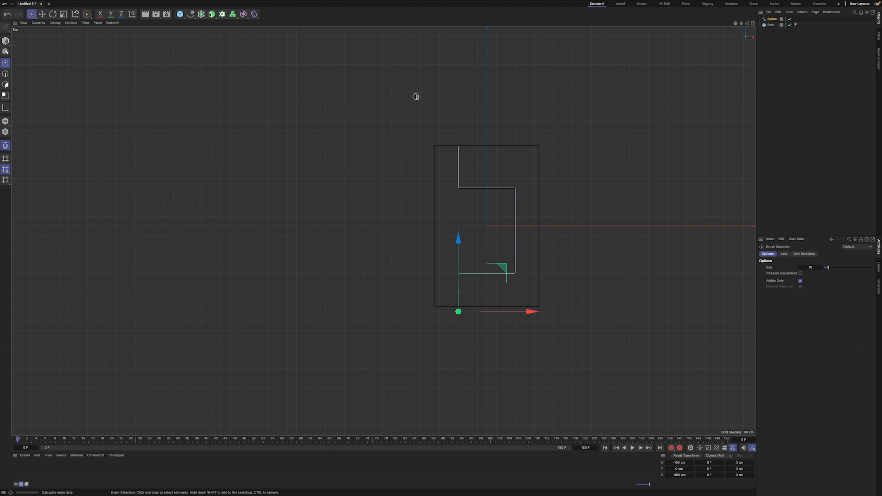
pyautogui.click(459, 146)
pyautogui.moveTo(458, 119); pyautogui.dragTo(459, 114)
pyautogui.click(445, 118)
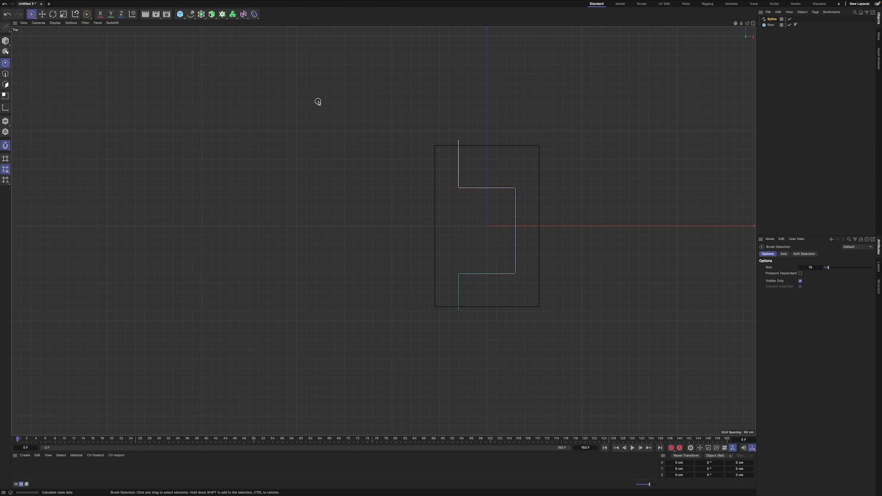
# - Select the spline's four inner corner points with Rectangle Selection and chamfer them with a 75 cm radius
pyautogui.click(31, 14)
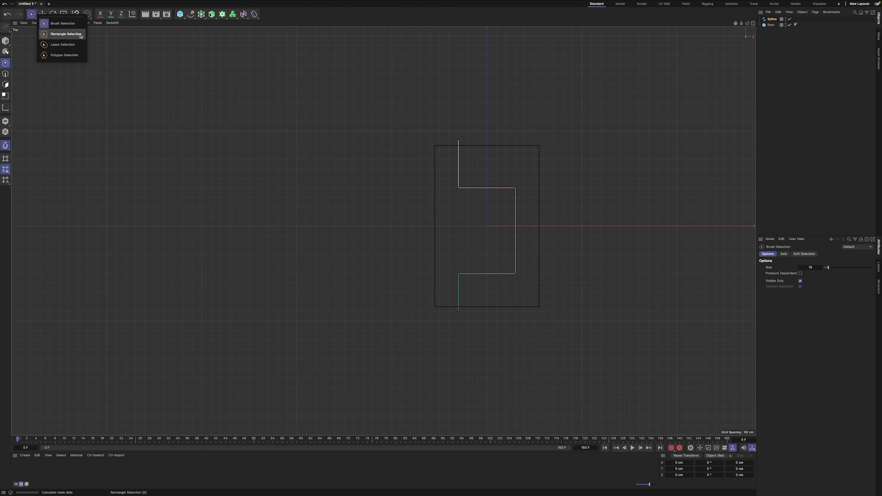
pyautogui.click(80, 36)
pyautogui.moveTo(450, 179); pyautogui.dragTo(528, 285)
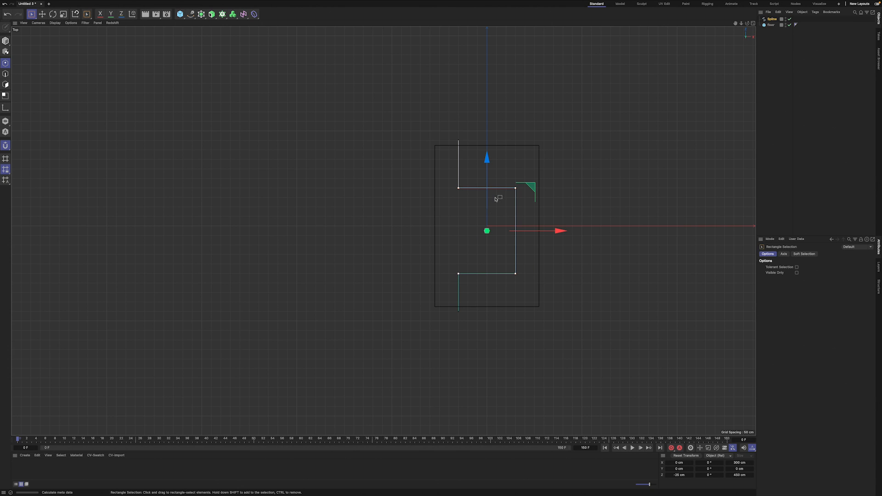
pyautogui.rightClick(473, 187)
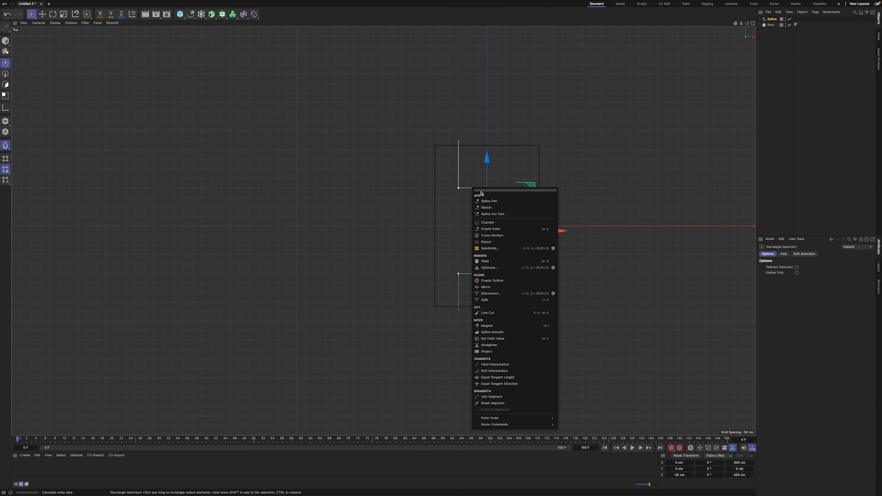
pyautogui.click(487, 222)
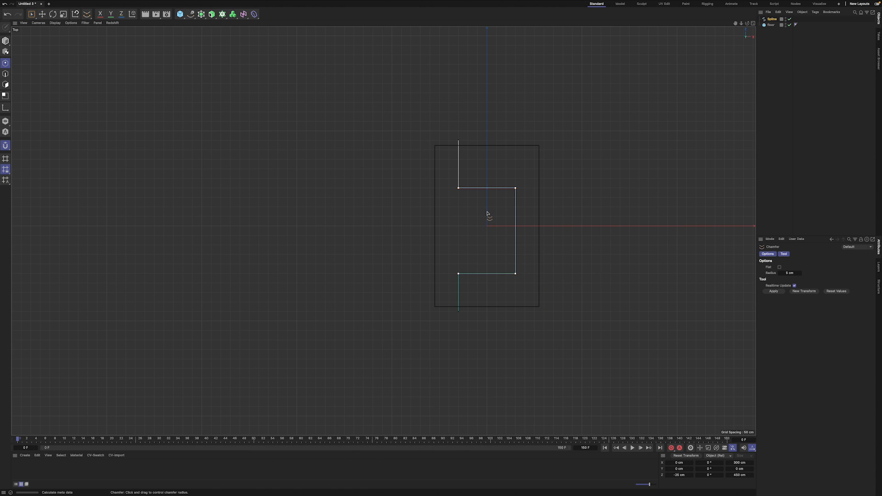
pyautogui.click(795, 274)
pyautogui.write('75')
pyautogui.press('Return')
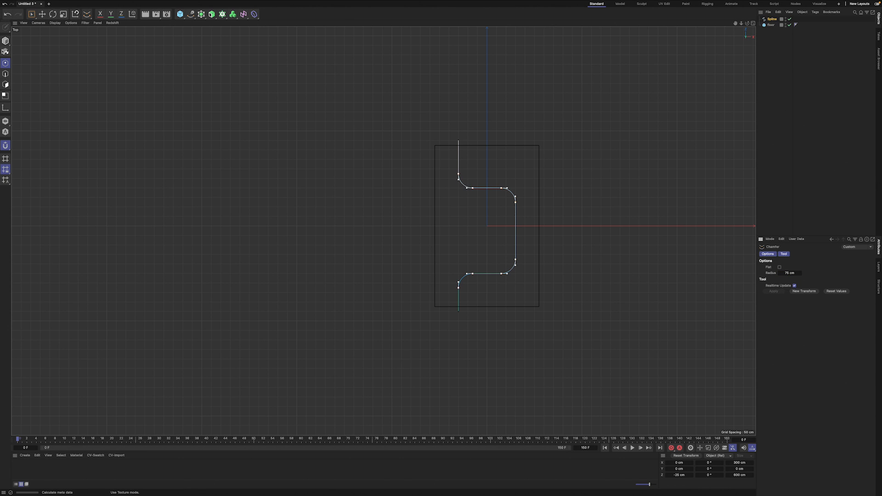
# - Return to model mode, add a second cube and maximize the perspective view
pyautogui.click(5, 40)
pyautogui.click(180, 14)
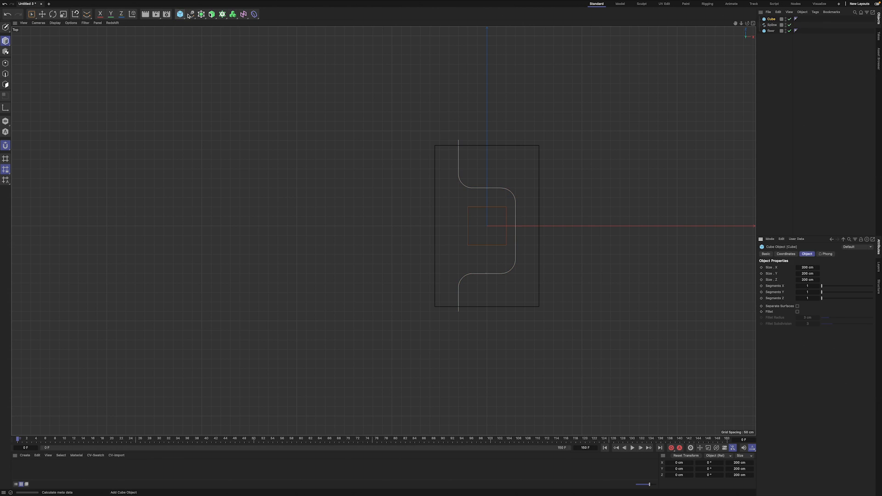
pyautogui.click(753, 23)
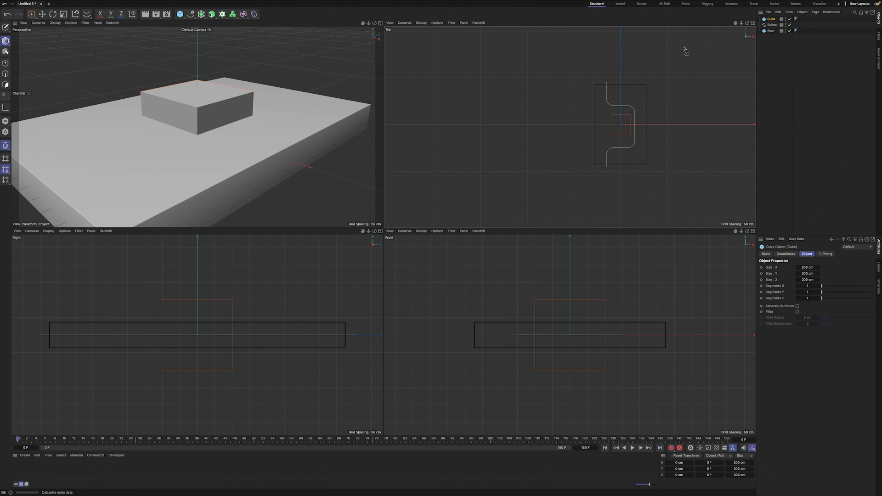
pyautogui.click(378, 23)
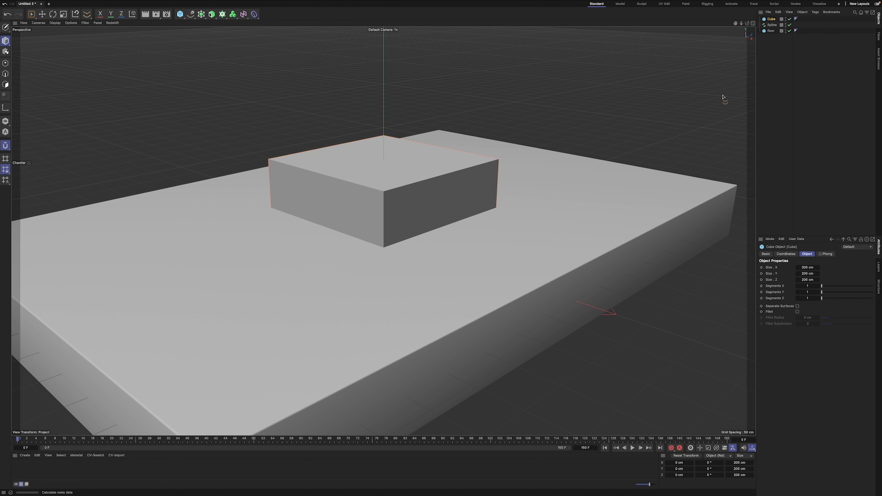
# - Group the cube, spline and floor under a null object and name it scene
pyautogui.keyDown('shift'); pyautogui.click(766, 31); pyautogui.keyUp('shift')
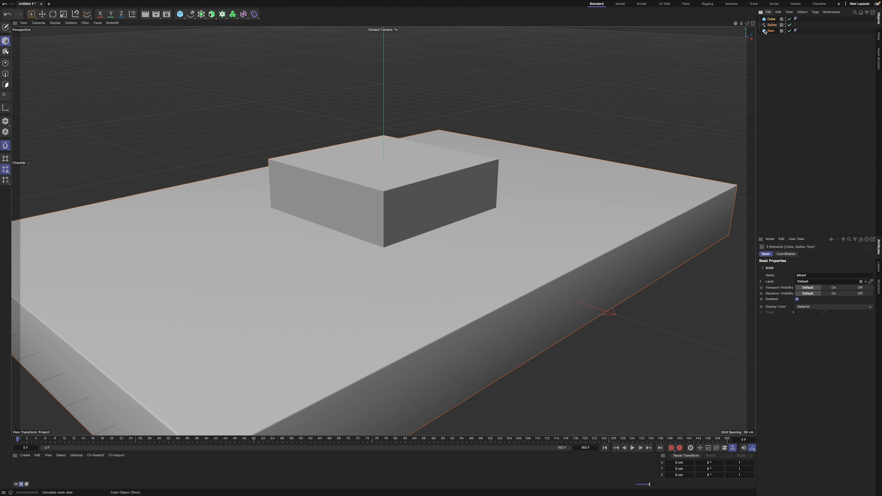
pyautogui.hotkey('alt', 'g')
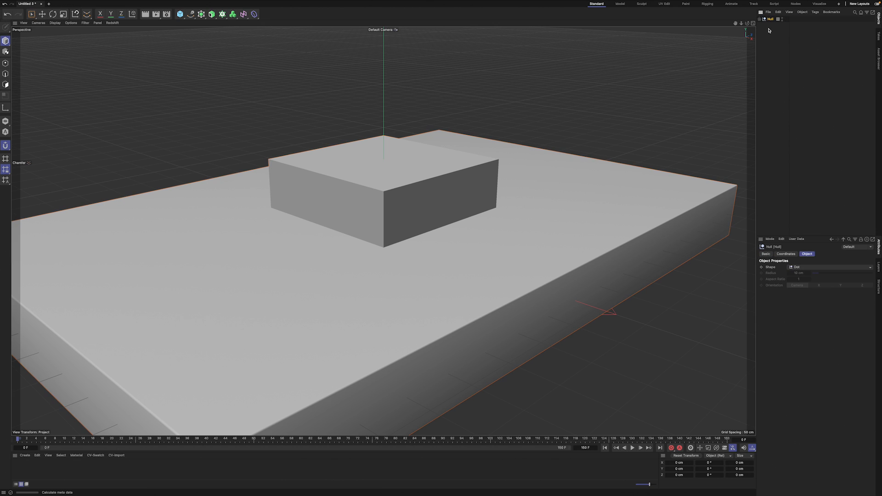
pyautogui.doubleClick(772, 20)
pyautogui.write('scene')
pyautogui.press('Return')
# - Create an instance of the scene group and set its Z position to 850 cm
pyautogui.click(202, 14)
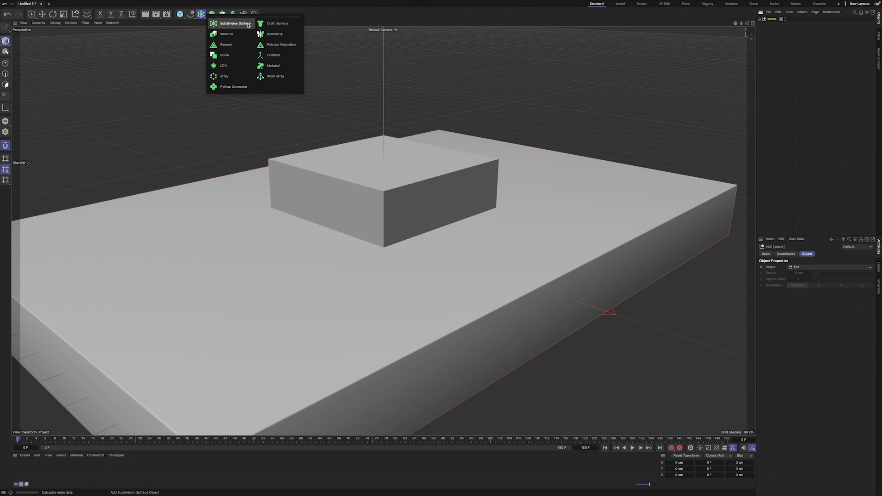
pyautogui.click(227, 34)
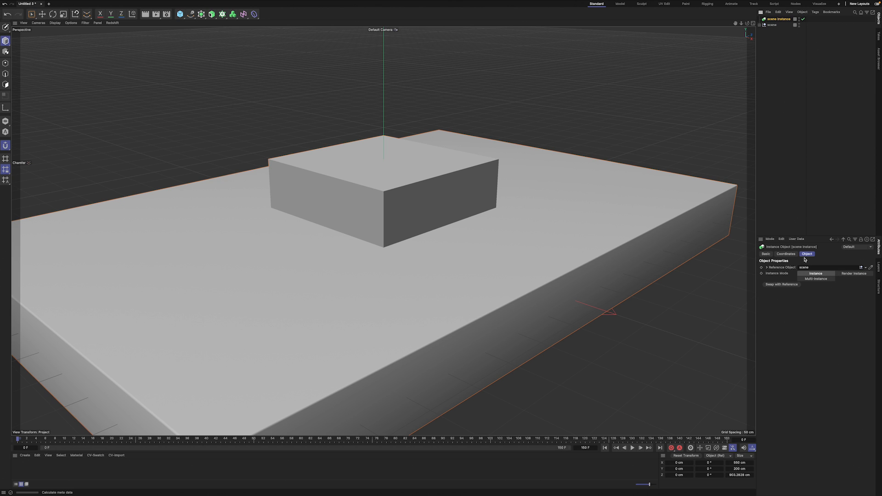
pyautogui.click(786, 254)
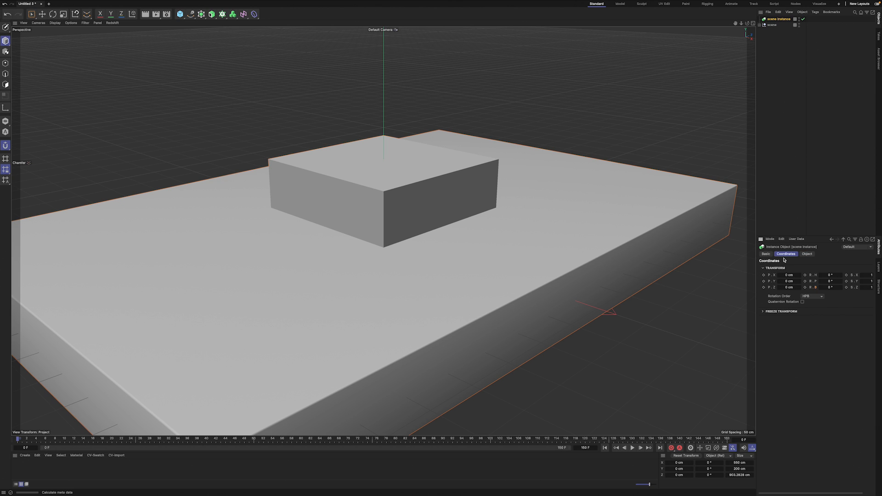
pyautogui.click(788, 288)
pyautogui.write('850')
pyautogui.press('Return')
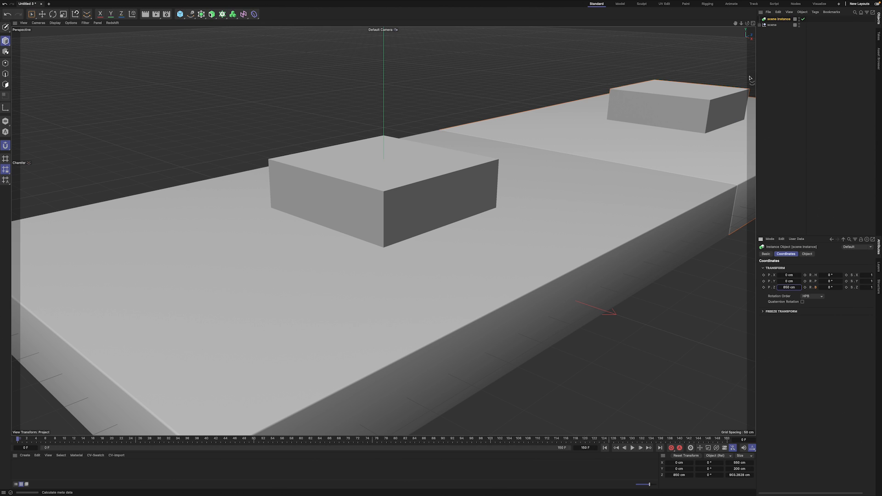
# - Duplicate the scene instance and set the copy's Z position to -850 cm
pyautogui.click(760, 25)
pyautogui.click(775, 43)
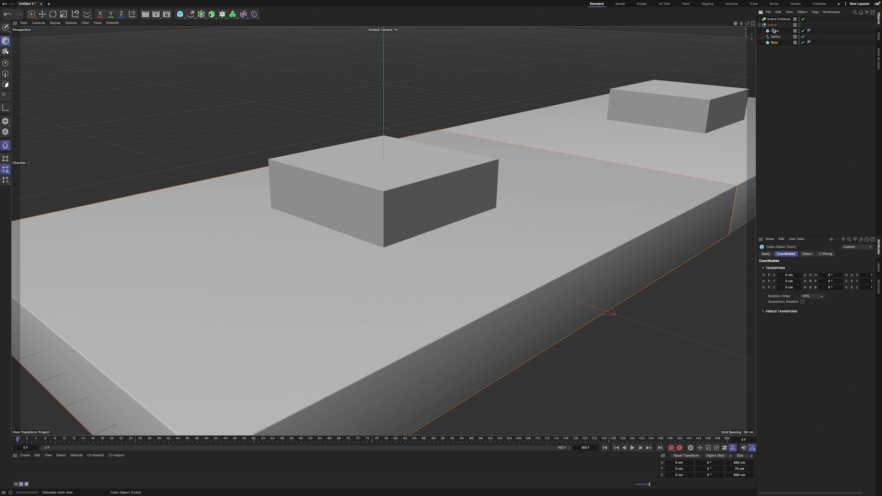
pyautogui.click(775, 31)
pyautogui.click(771, 20)
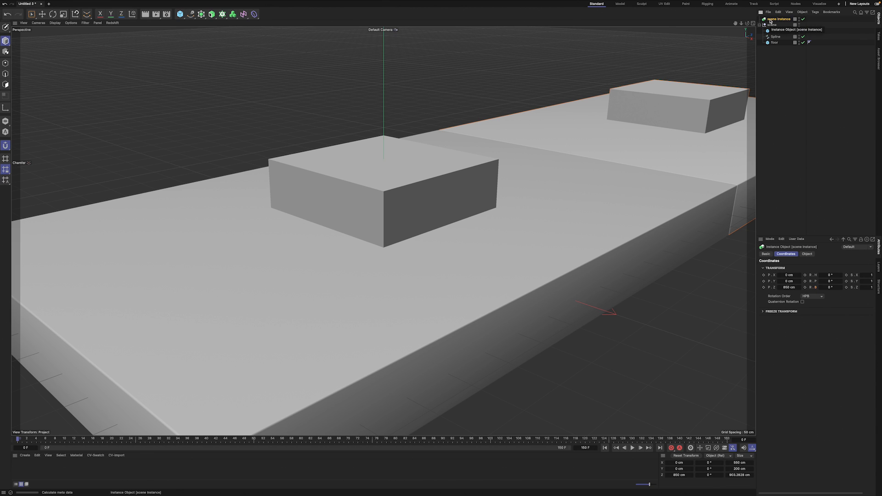
pyautogui.hotkey('ctrl', 'c')
pyautogui.hotkey('ctrl', 'v')
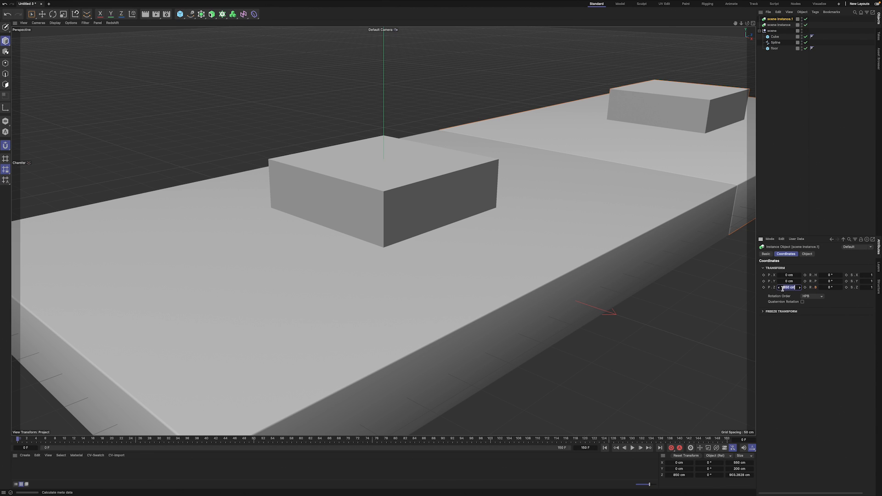
pyautogui.write('-')
pyautogui.press('Return')
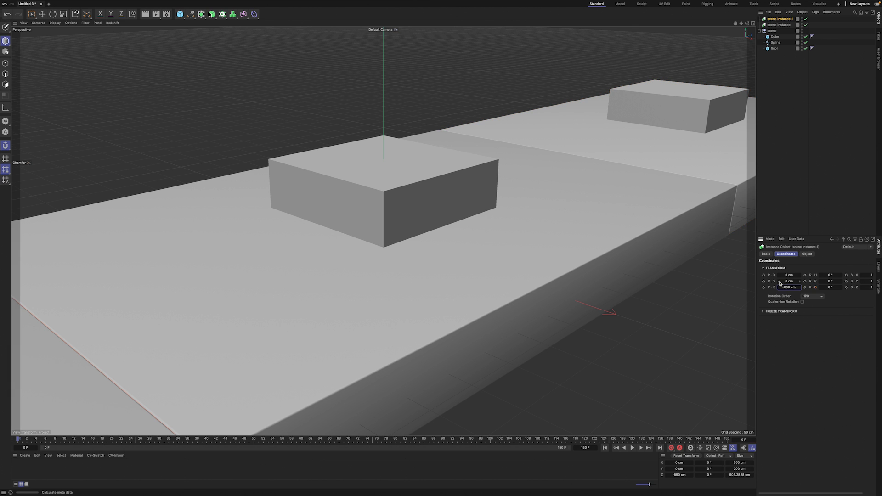
pyautogui.moveTo(741, 23); pyautogui.dragTo(750, 24)
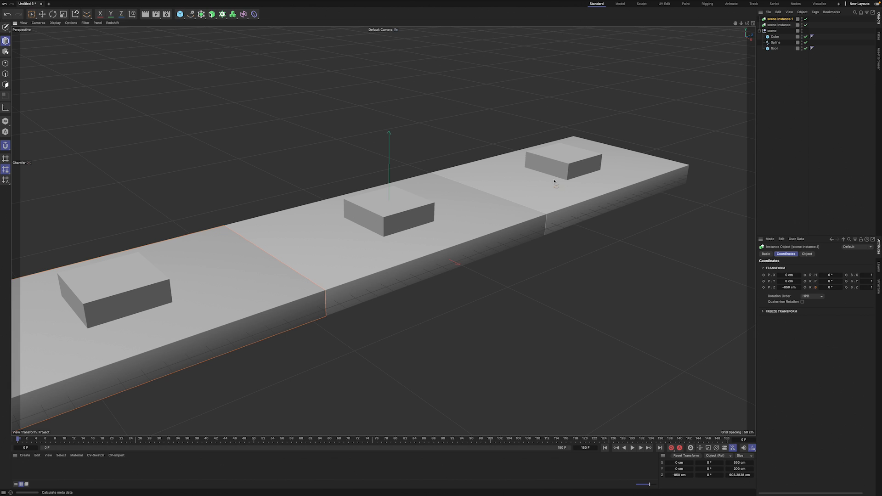
# - Delete the cube from the scene group and disable both scene instances
pyautogui.click(775, 37)
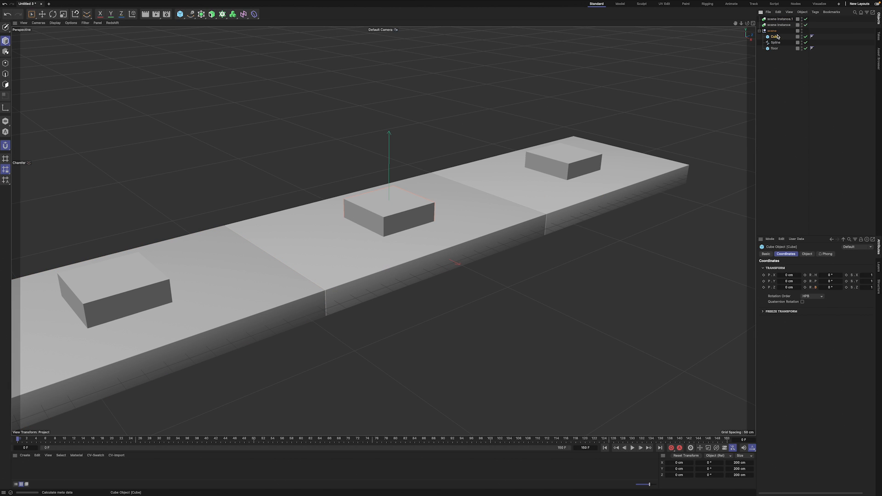
pyautogui.press('Delete')
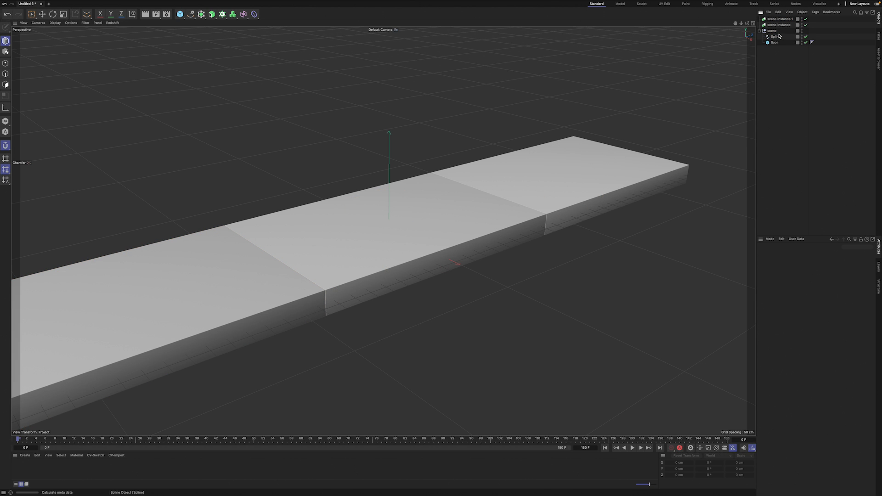
pyautogui.click(784, 25)
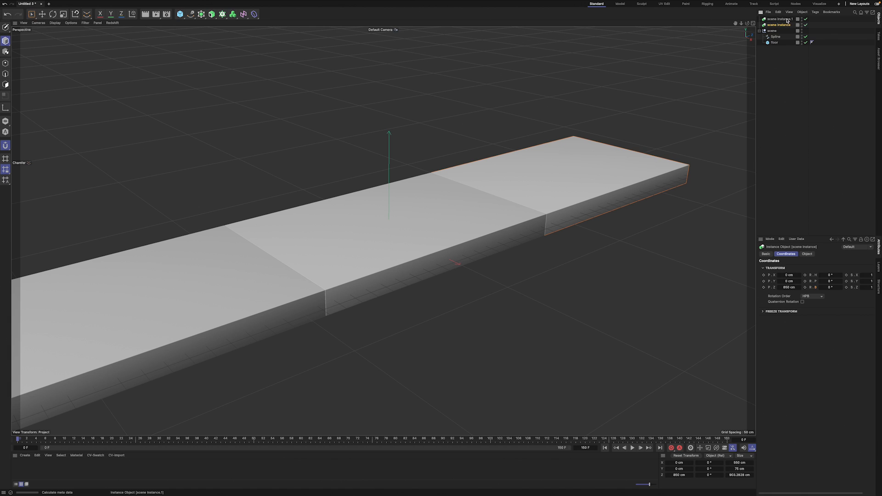
pyautogui.keyDown('ctrl'); pyautogui.click(782, 19); pyautogui.keyUp('ctrl')
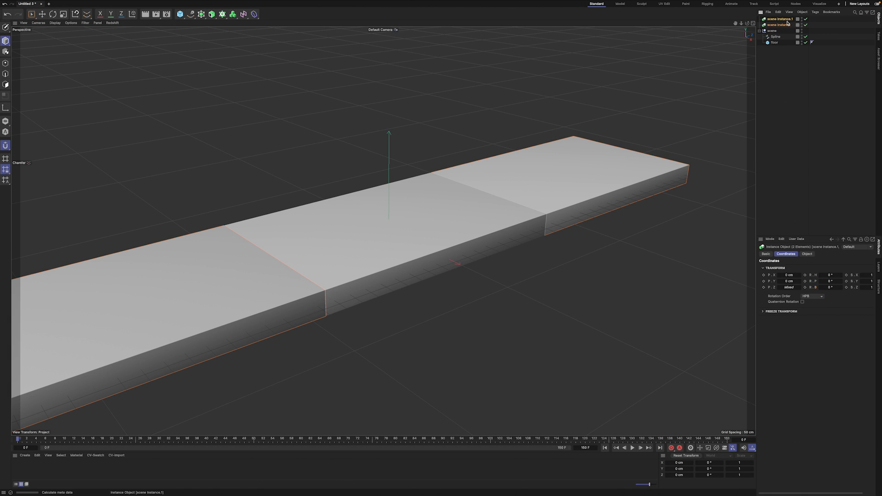
pyautogui.click(806, 25)
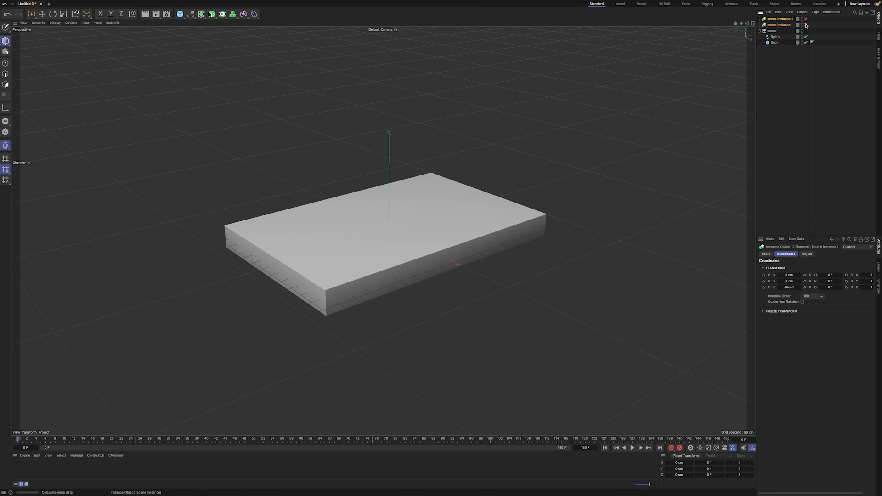
pyautogui.click(788, 102)
# - Add a circle spline and set its radius to 45 cm
pyautogui.click(778, 37)
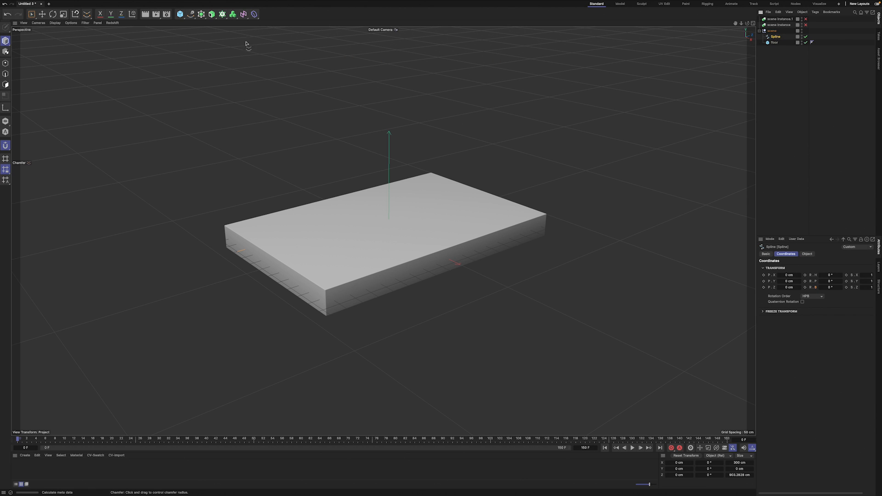
pyautogui.click(191, 16)
pyautogui.click(251, 34)
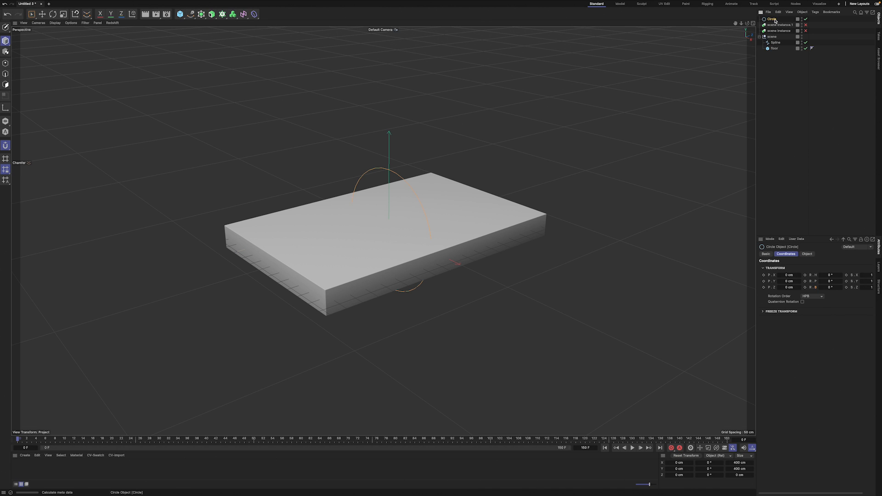
pyautogui.click(807, 255)
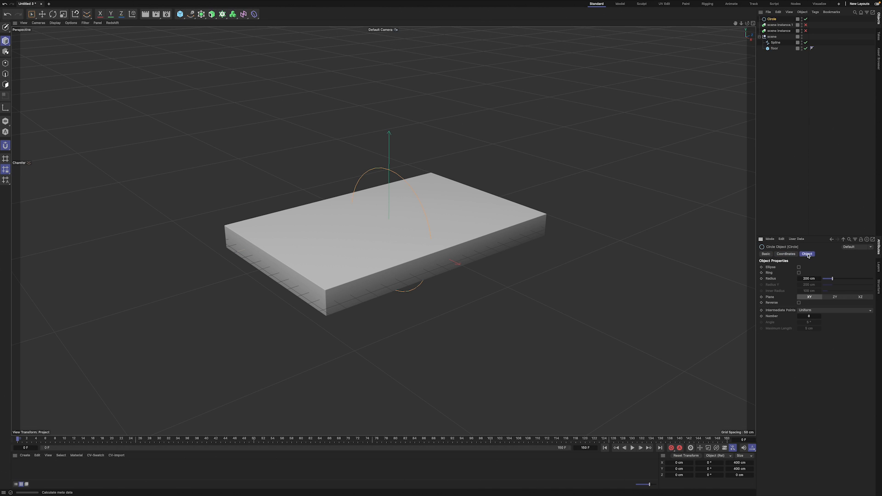
pyautogui.click(807, 278)
pyautogui.write('45')
pyautogui.press('Return')
# - Add a Sweep generator within the scene group and place the circle and the path spline under it
pyautogui.click(200, 15)
pyautogui.hotkey('shift', 'c')
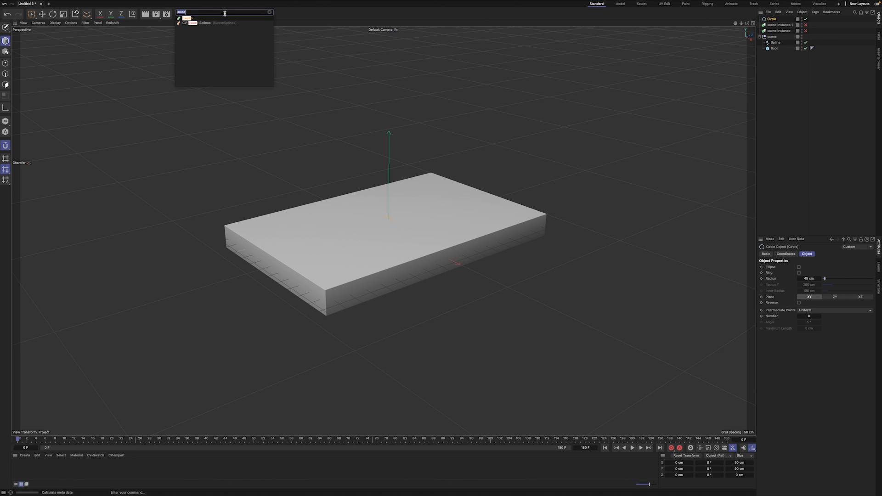
pyautogui.click(187, 19)
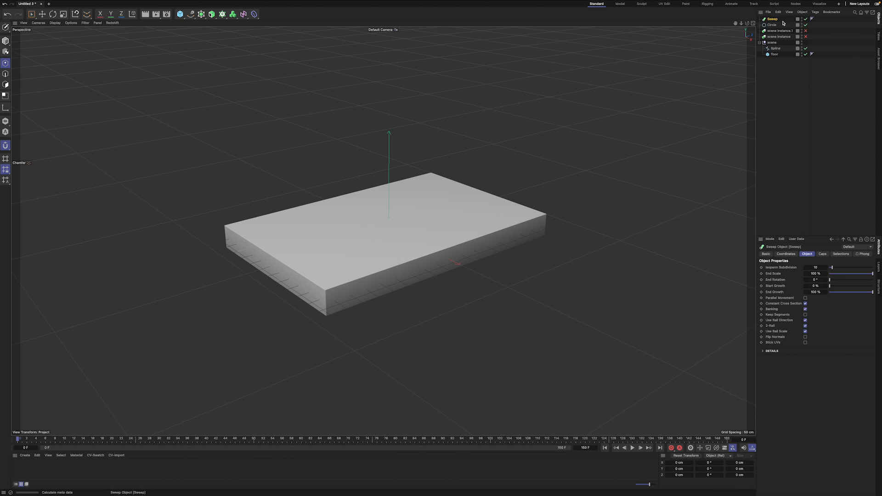
pyautogui.moveTo(775, 25); pyautogui.dragTo(772, 21)
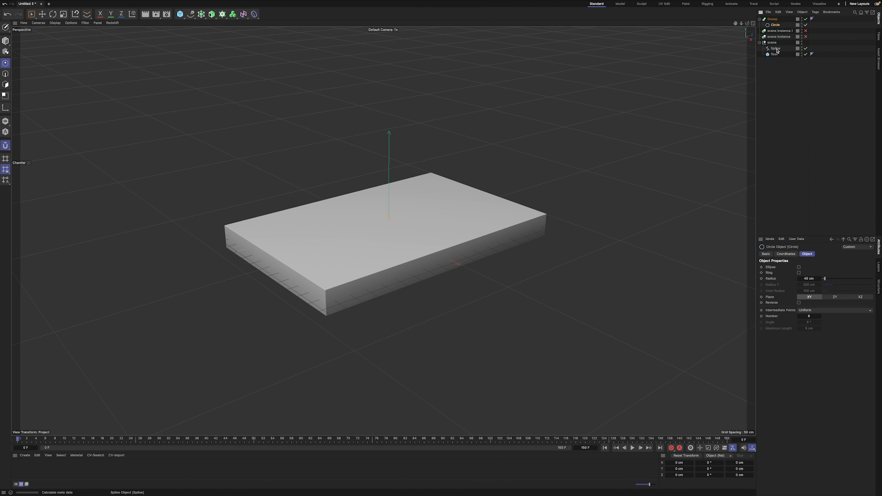
pyautogui.moveTo(776, 49)
pyautogui.mouseDown()
pyautogui.moveTo(772, 22)
pyautogui.moveTo(772, 49)
pyautogui.moveTo(779, 49)
pyautogui.mouseUp()
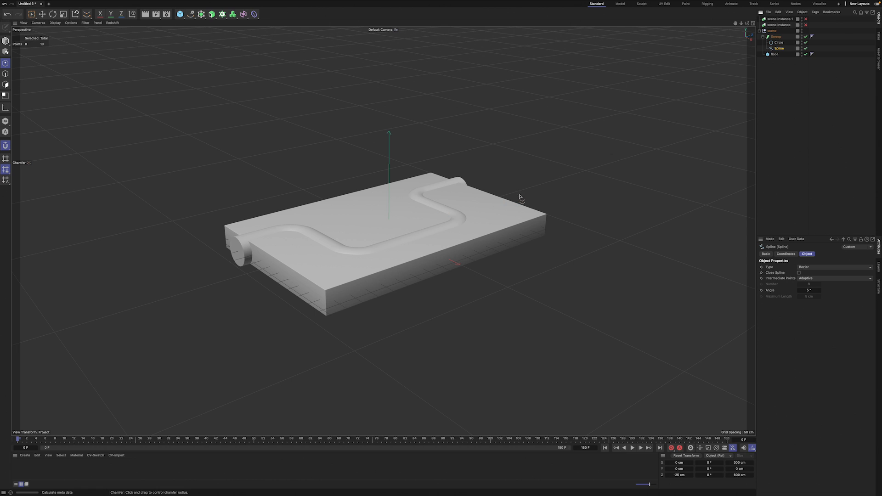
# - Rename the path spline inside the sweep as road
pyautogui.doubleClick(780, 48)
pyautogui.press('Return')
pyautogui.click(811, 95)
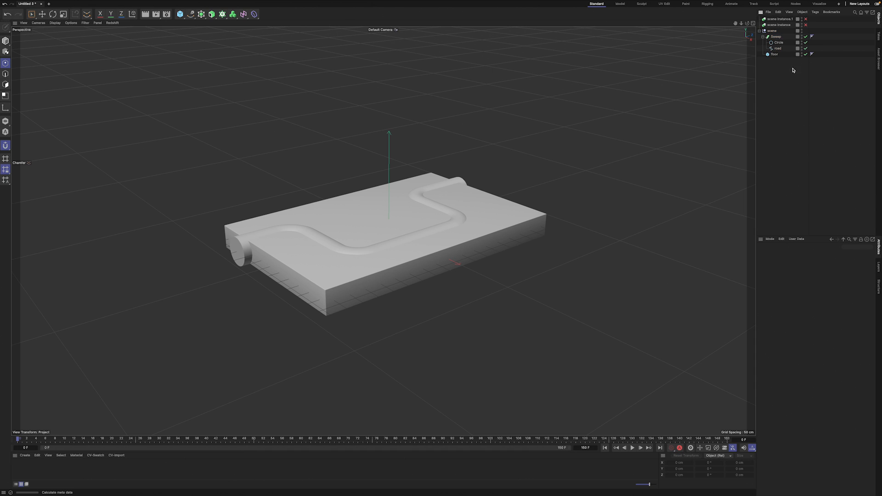
# - Add a Volume Builder inside the scene group and place the sweep and the floor under it
pyautogui.click(763, 37)
pyautogui.click(234, 13)
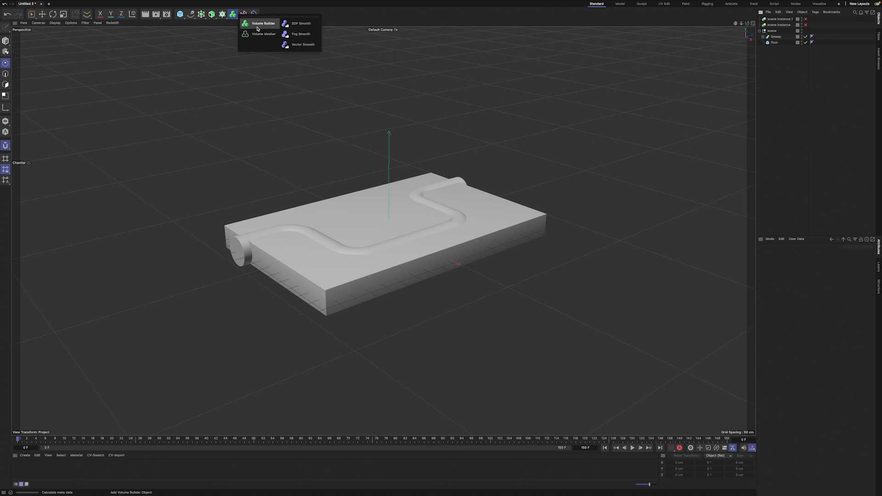
pyautogui.click(255, 21)
pyautogui.moveTo(775, 20); pyautogui.dragTo(781, 38)
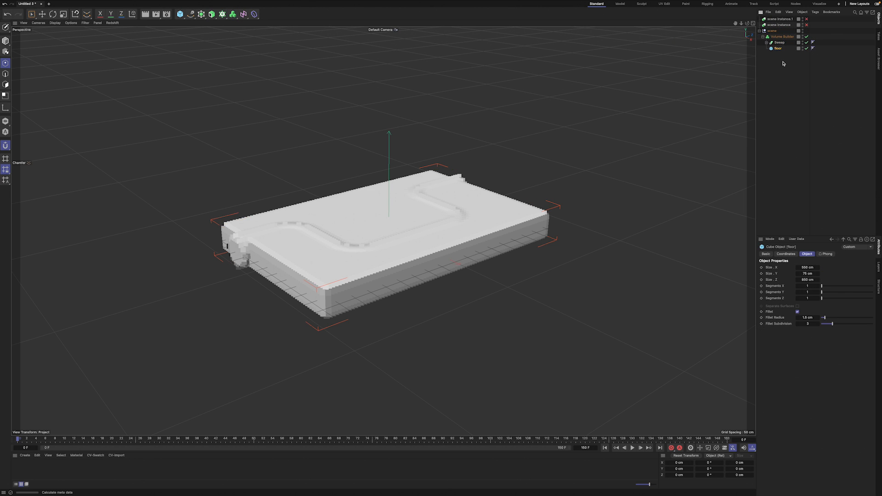
# - Set the Volume Builder's voxel size to 3 cm
pyautogui.click(782, 36)
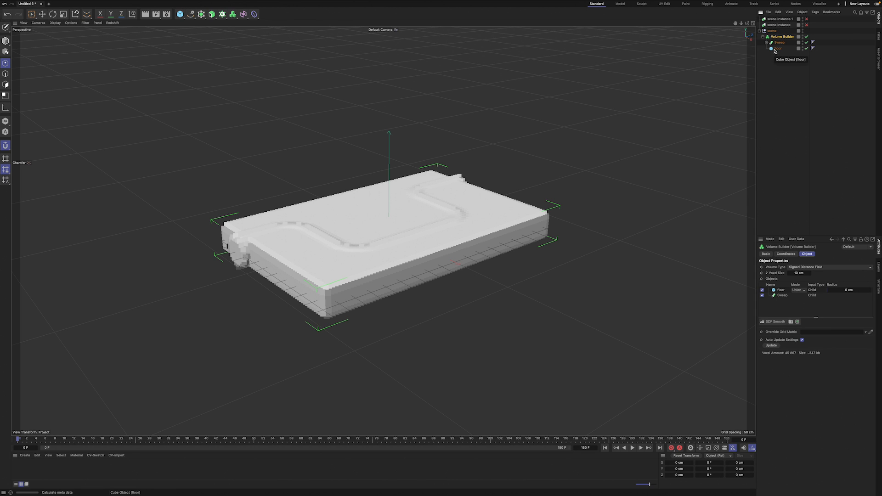
pyautogui.doubleClick(797, 273)
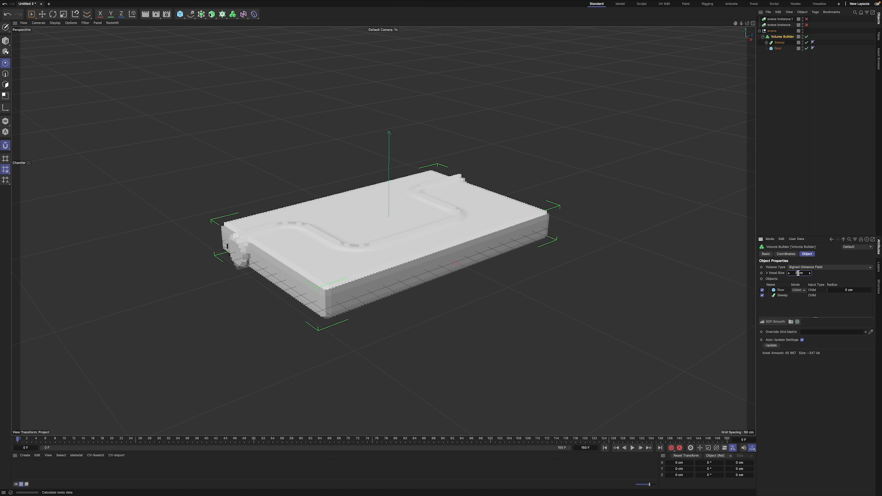
pyautogui.write('3')
pyautogui.press('Return')
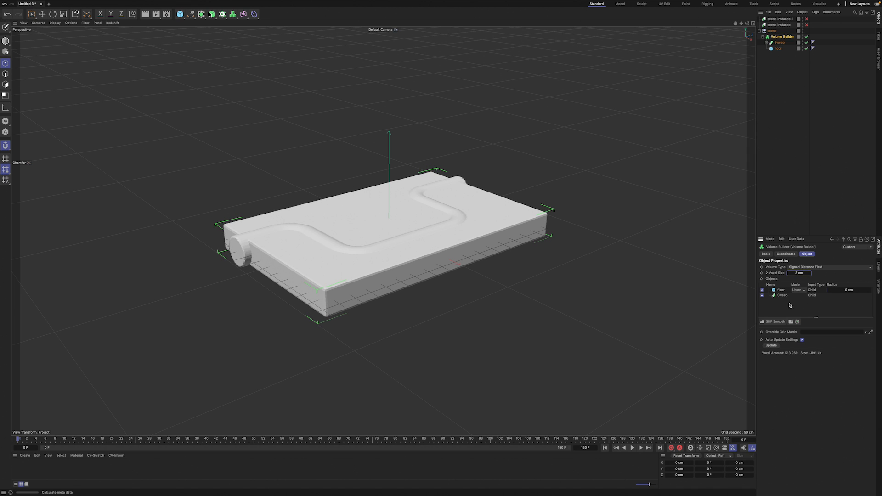
# - Reorder the Volume Builder's objects so the sweep is above the floor, and set the sweep's mode to Subtract
pyautogui.moveTo(784, 299); pyautogui.dragTo(784, 302)
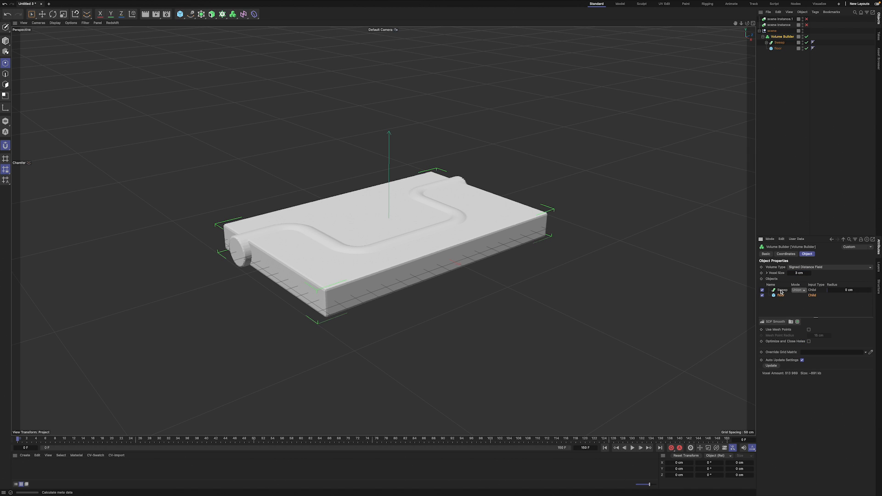
pyautogui.click(781, 291)
pyautogui.click(799, 290)
pyautogui.click(796, 304)
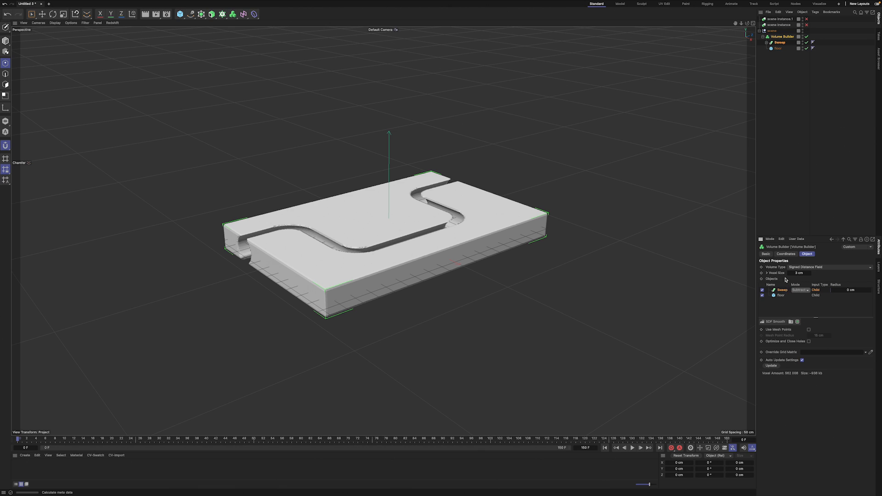
# - Raise the sweep by setting its Y position to 20 cm
pyautogui.click(780, 42)
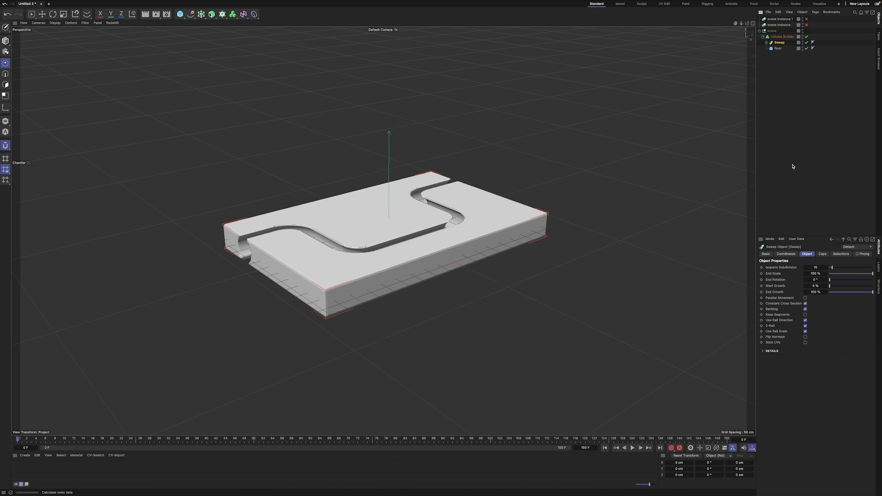
pyautogui.click(786, 254)
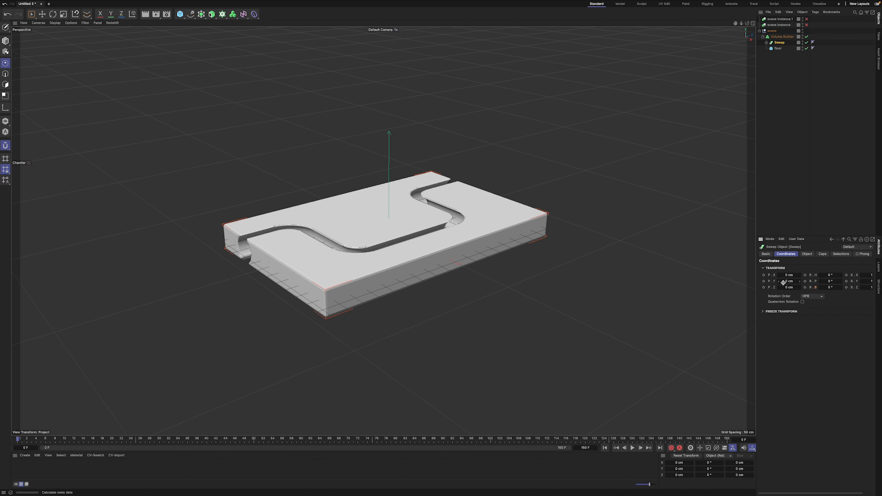
pyautogui.moveTo(799, 282); pyautogui.dragTo(761, 284)
pyautogui.click(790, 281)
pyautogui.click(790, 282)
pyautogui.write('20')
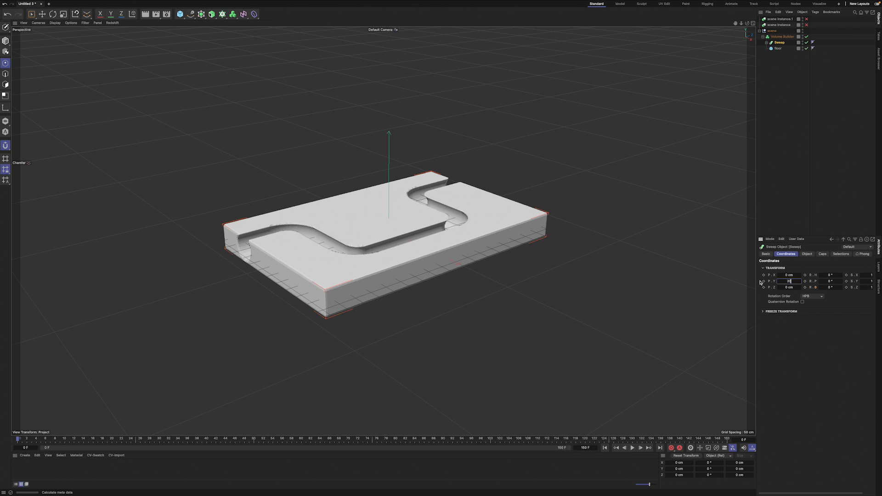
pyautogui.press('Return')
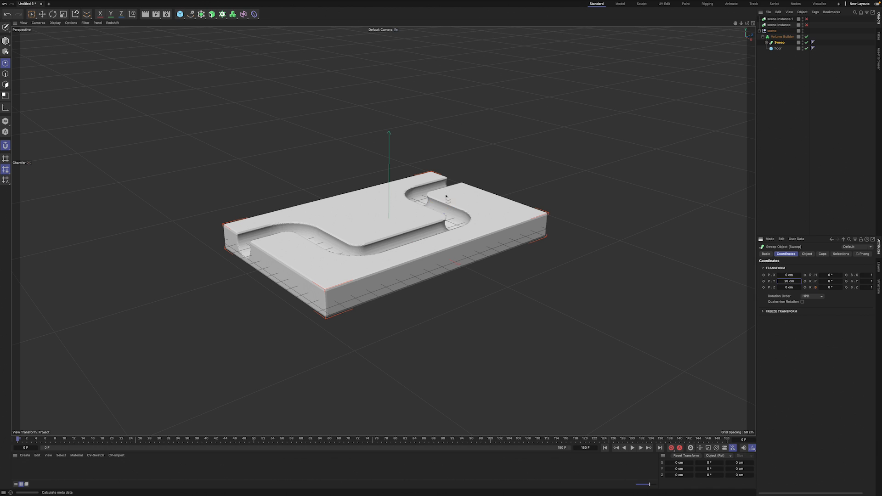
# - Return to model mode and activate the Brush Selection tool
pyautogui.click(6, 41)
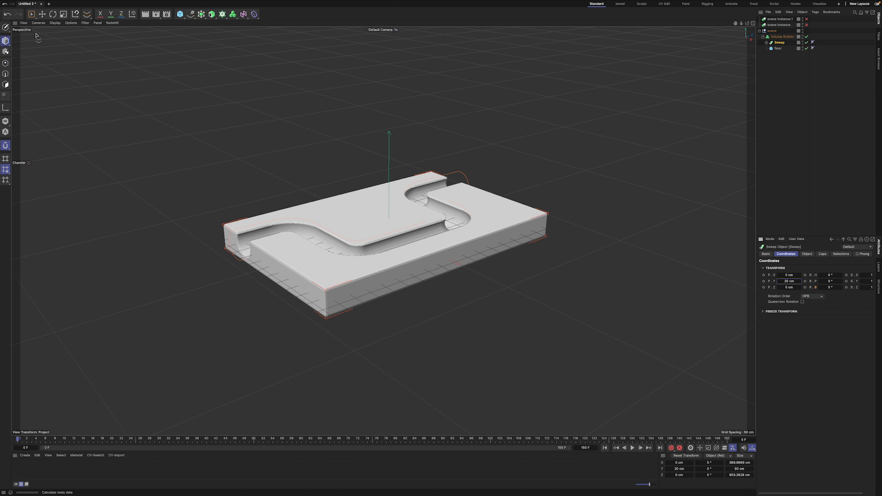
pyautogui.click(34, 17)
pyautogui.click(55, 23)
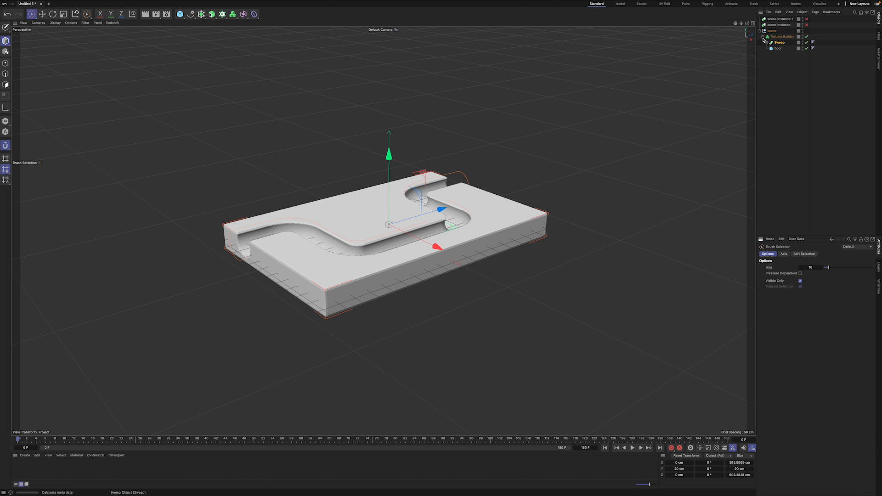
# - Add a Volume Mesher and make the Volume Builder its child
pyautogui.click(771, 38)
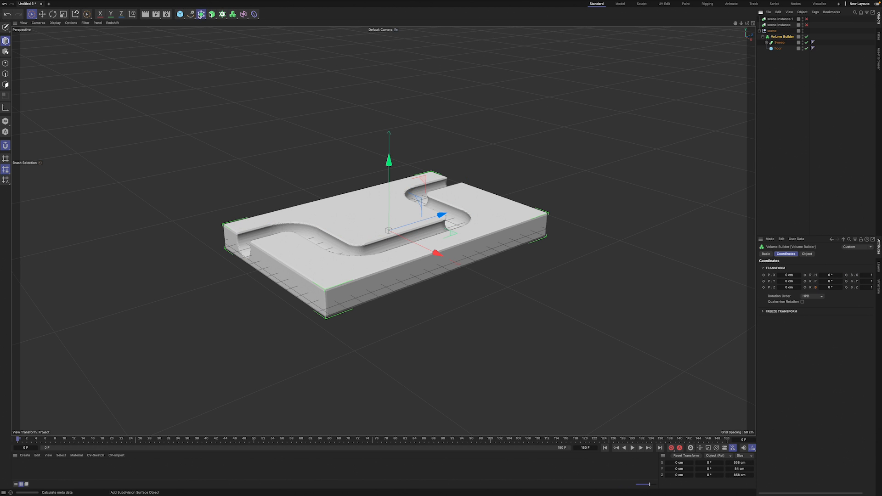
pyautogui.click(201, 14)
pyautogui.click(233, 14)
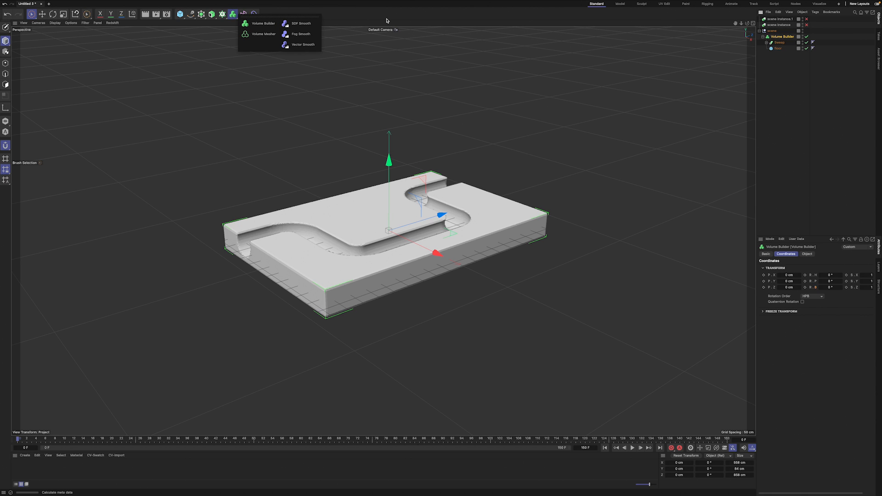
pyautogui.click(261, 34)
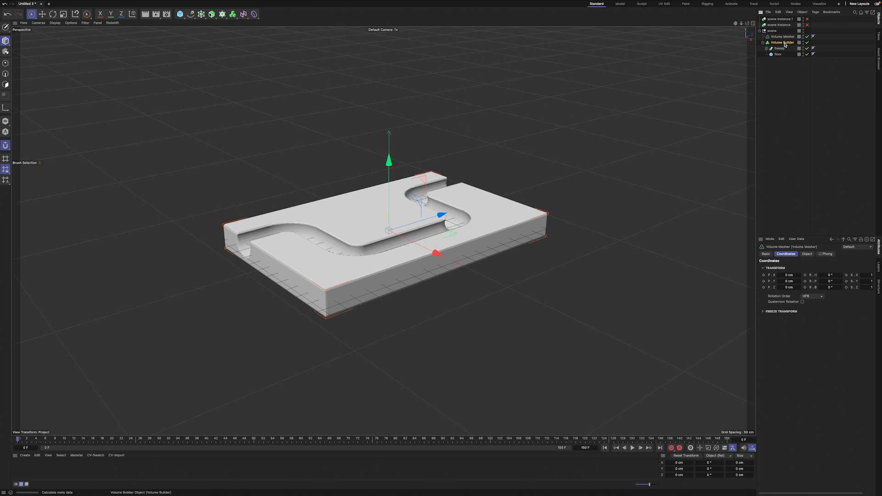
pyautogui.moveTo(786, 44); pyautogui.dragTo(782, 37)
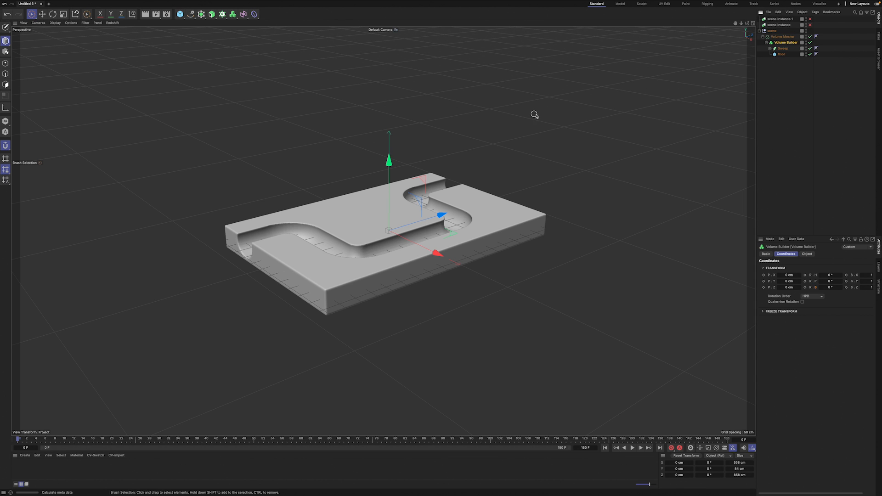
# - Add a sphere to the scene and rename it "ball"
pyautogui.moveTo(748, 23)
pyautogui.mouseDown()
pyautogui.moveTo(809, 64)
pyautogui.moveTo(717, 28)
pyautogui.moveTo(820, 69)
pyautogui.moveTo(791, 71)
pyautogui.moveTo(731, 43)
pyautogui.mouseUp()
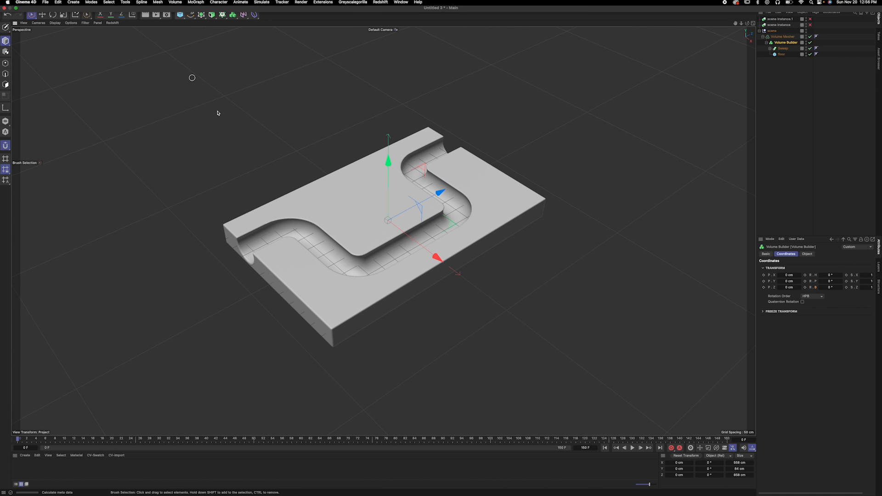
pyautogui.click(182, 21)
pyautogui.click(299, 28)
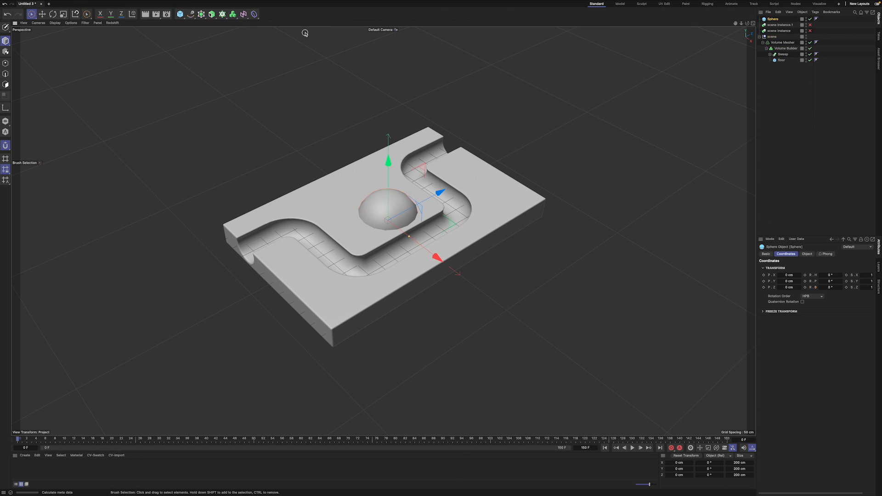
pyautogui.doubleClick(774, 20)
pyautogui.write('ball')
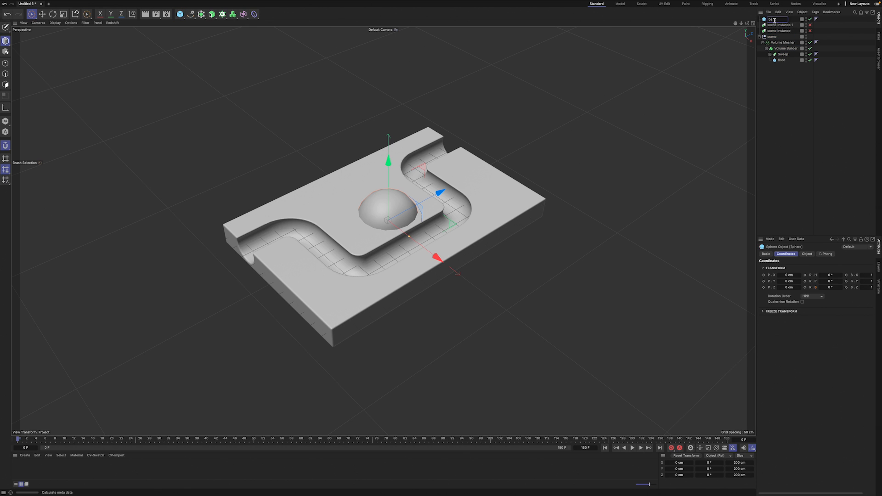
pyautogui.press('Return')
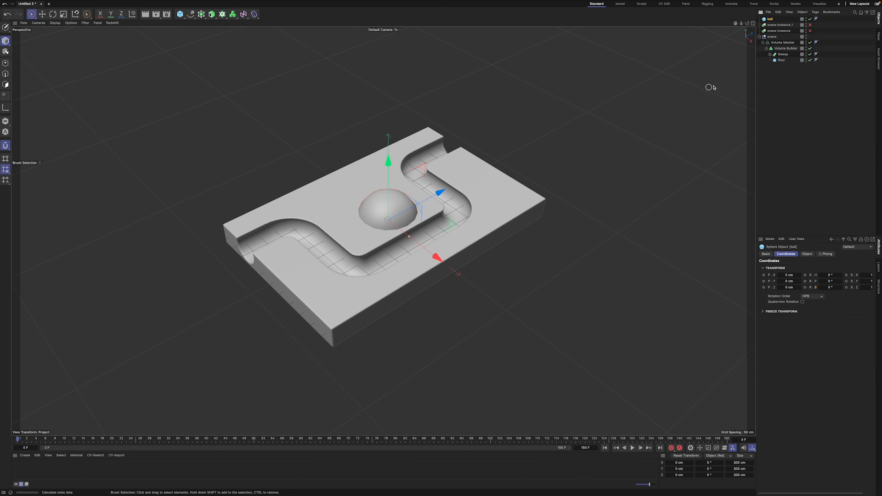
# - Move the ball along X to about 147 cm so it sits in the road channel, and set its radius to 35 cm
pyautogui.click(810, 254)
pyautogui.click(803, 267)
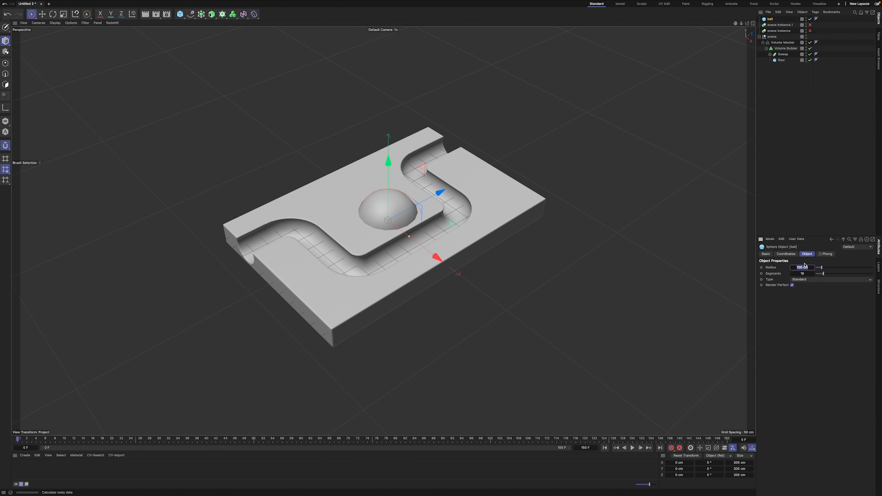
pyautogui.write('40')
pyautogui.press('Return')
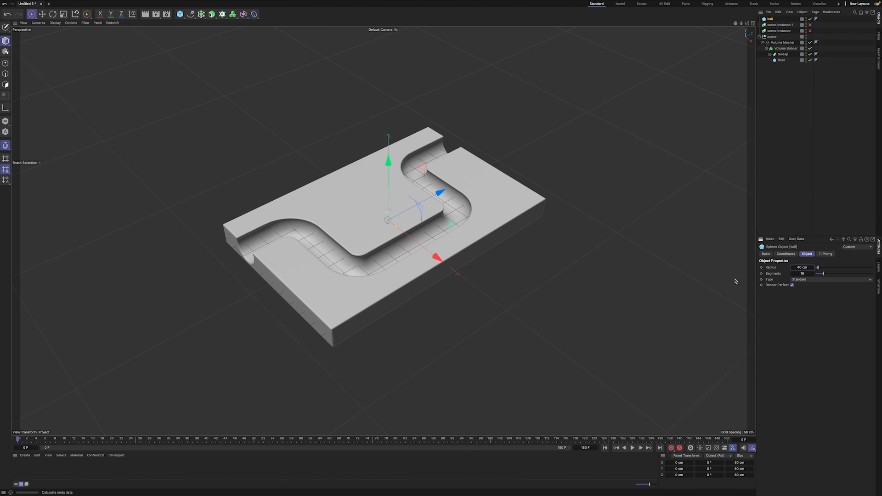
pyautogui.moveTo(435, 257); pyautogui.dragTo(455, 272)
pyautogui.doubleClick(803, 267)
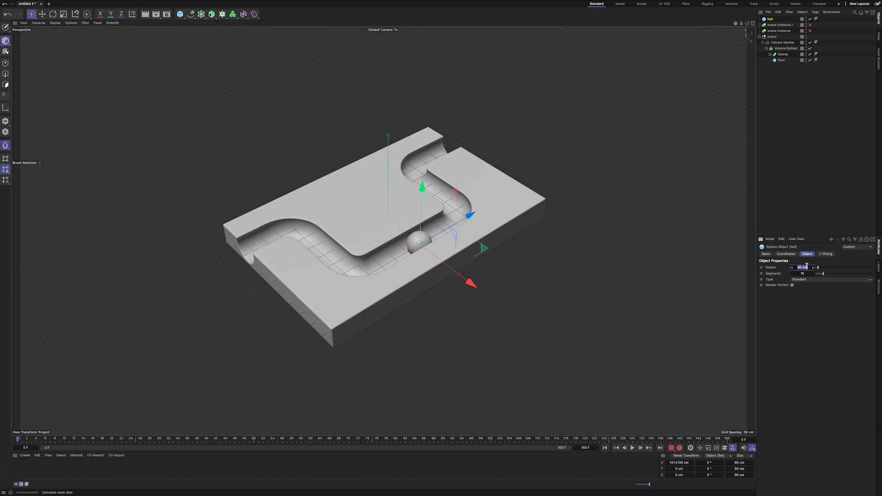
pyautogui.write('35')
pyautogui.press('Return')
# - Set the ball's type to Hexahedron and switch the viewport to shaded display with lines
pyautogui.click(805, 280)
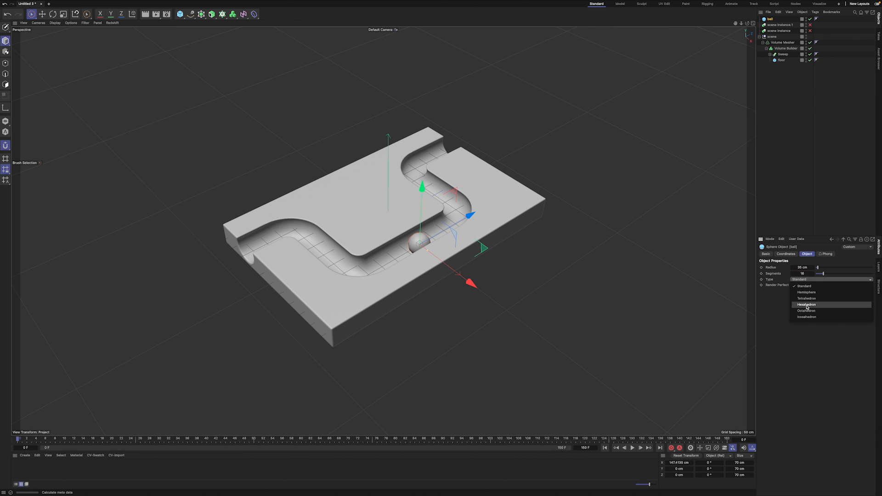
pyautogui.click(808, 305)
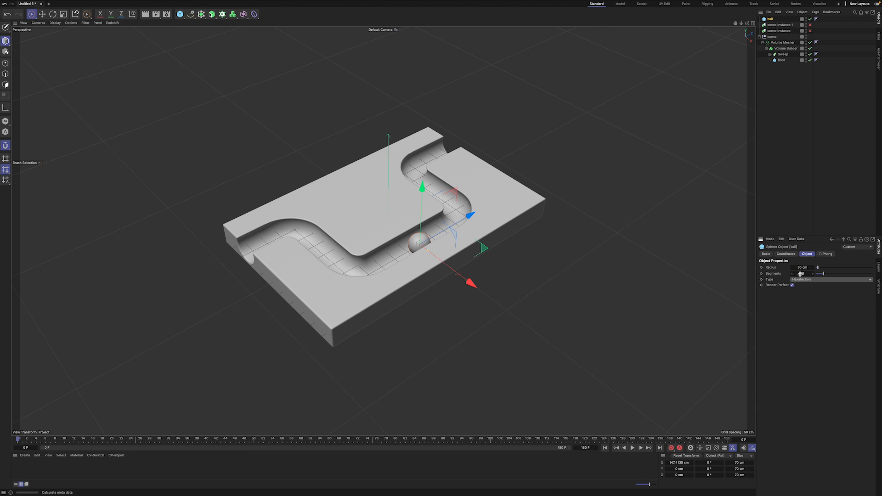
pyautogui.click(55, 22)
pyautogui.click(69, 46)
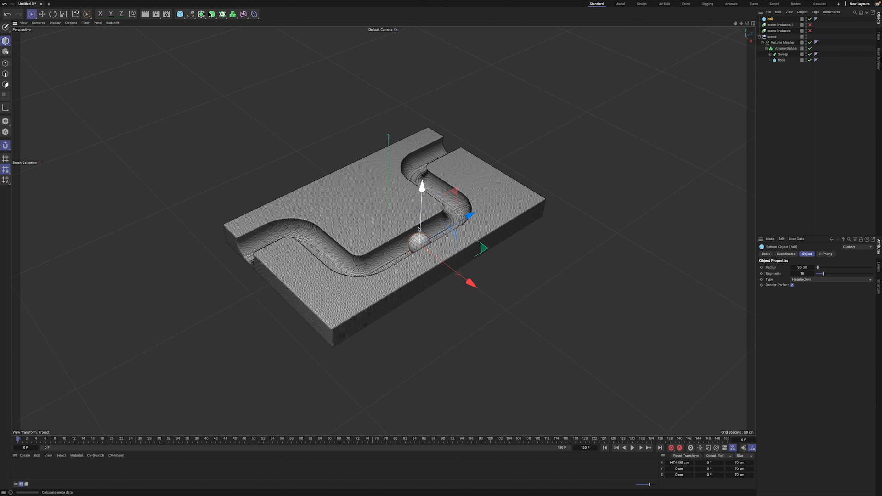
# - Raise the ball to a Y position of about 16.5 cm and set its segments to 45
pyautogui.moveTo(419, 232); pyautogui.dragTo(422, 211)
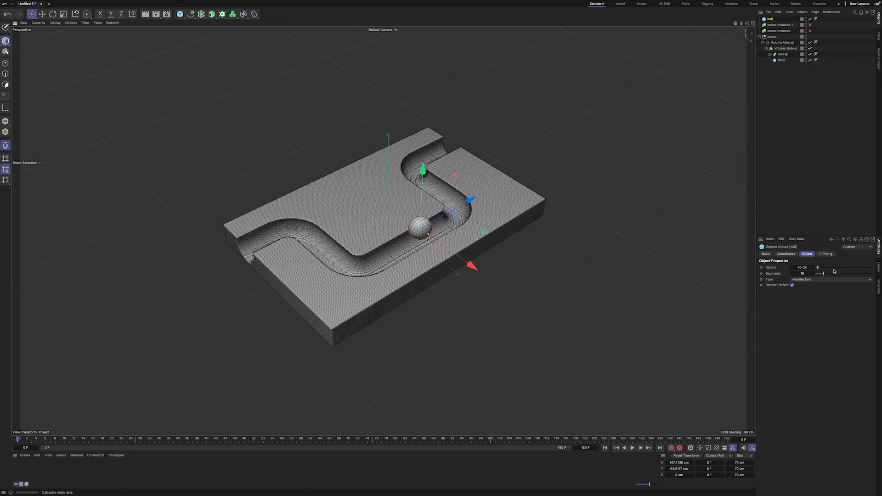
pyautogui.doubleClick(804, 275)
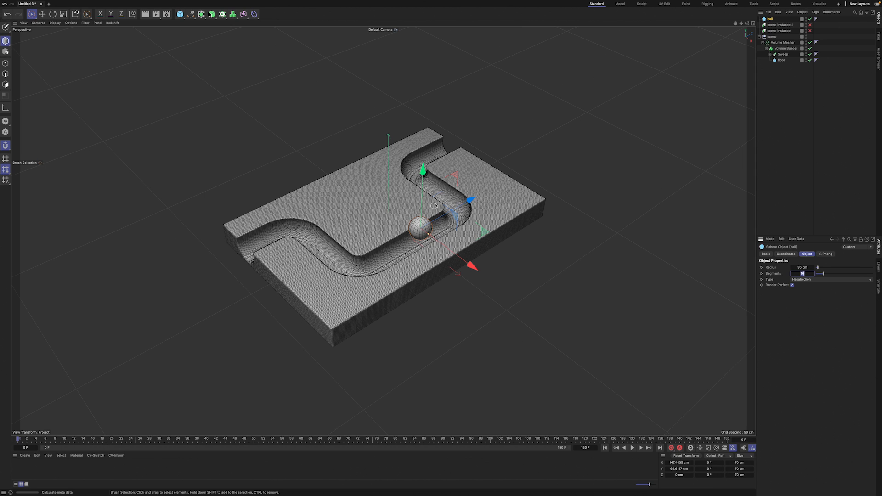
pyautogui.moveTo(426, 186); pyautogui.dragTo(423, 199)
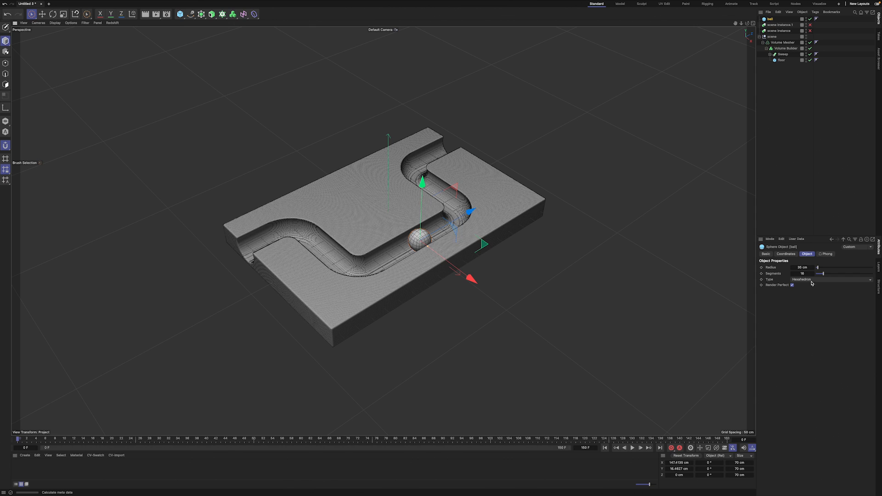
pyautogui.write('45')
pyautogui.press('Return')
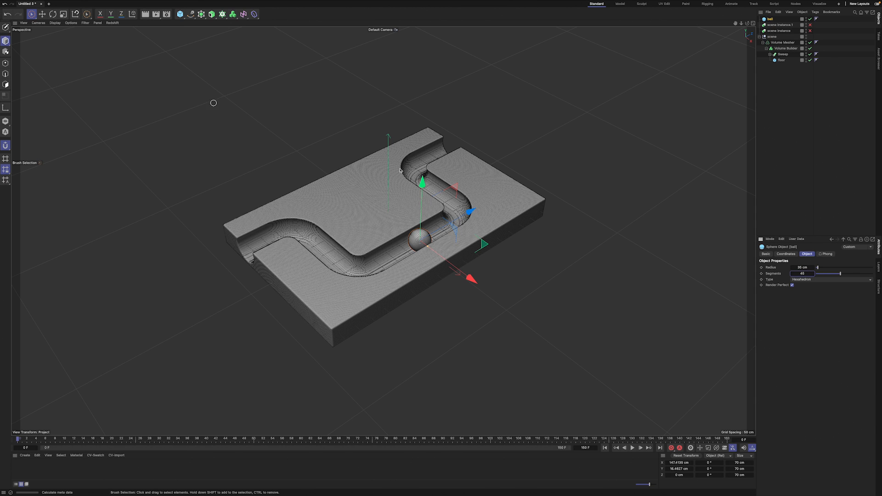
# - Make the ball editable and select the polygons of its upper half with Rectangle Selection in the front view
pyautogui.click(771, 20)
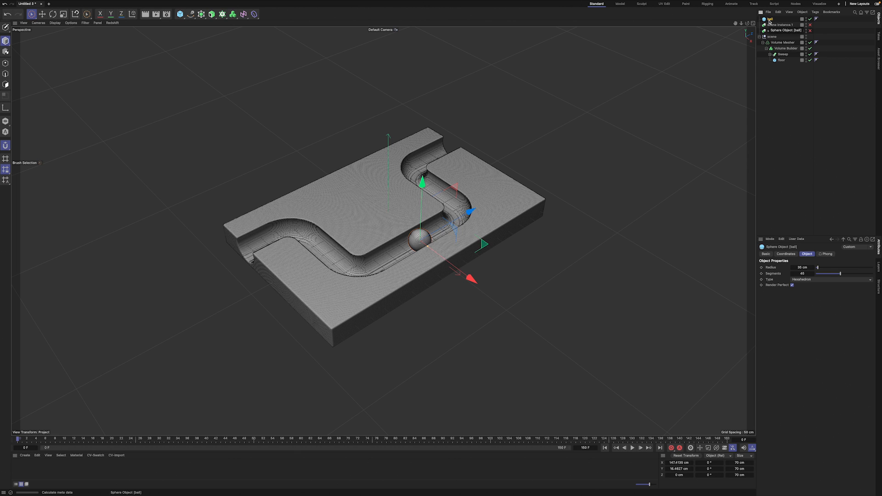
pyautogui.press('c')
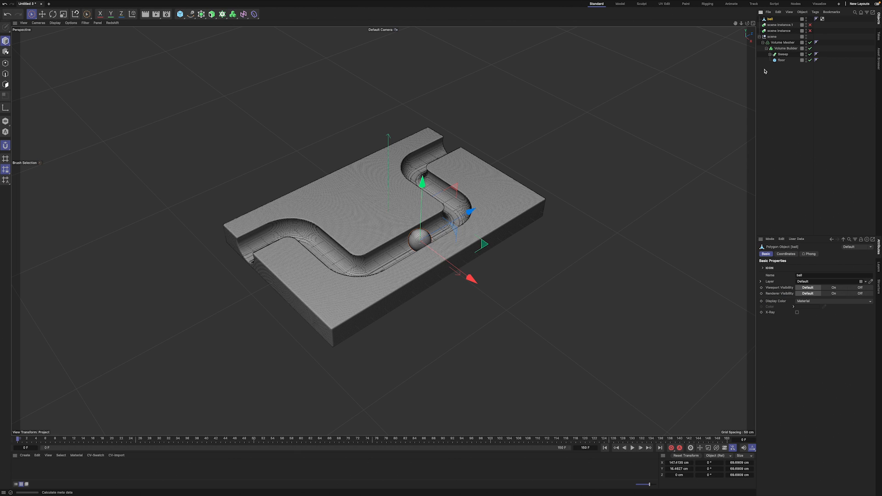
pyautogui.click(754, 23)
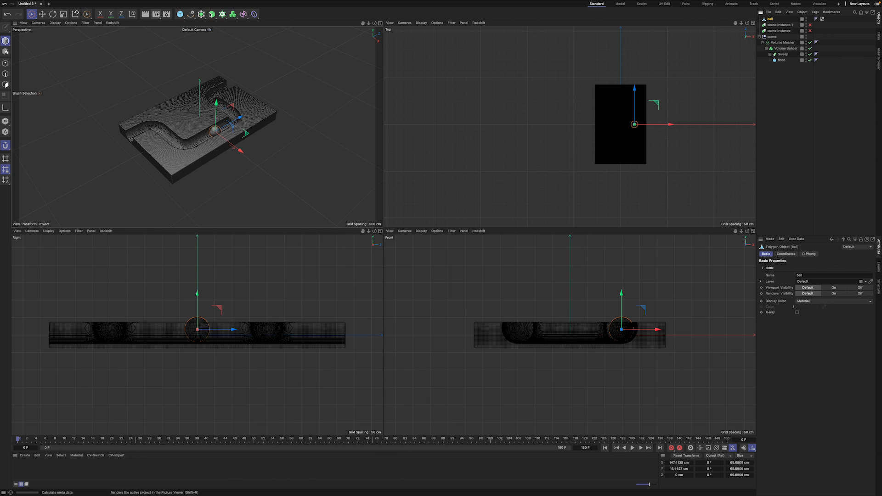
pyautogui.click(32, 15)
pyautogui.click(59, 32)
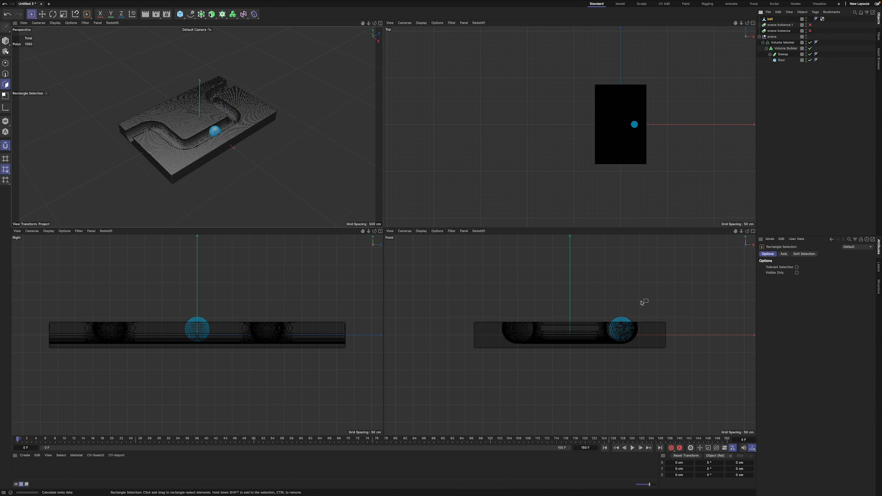
pyautogui.middleClick(743, 250)
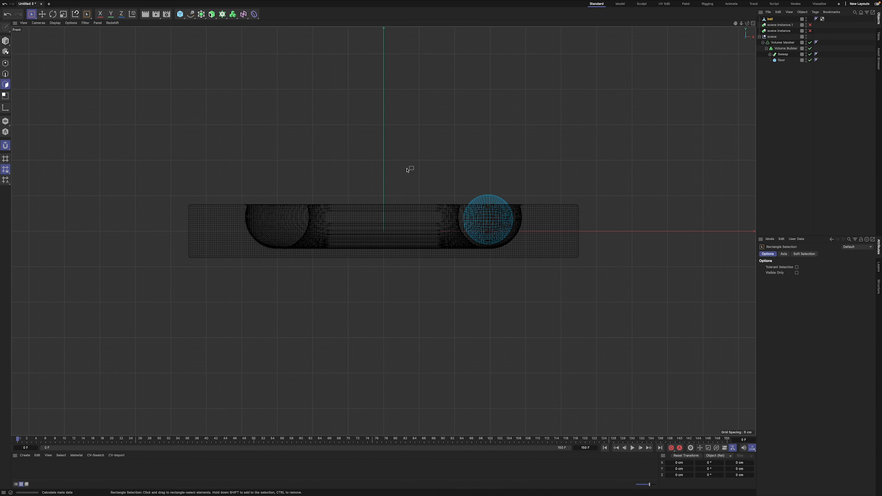
pyautogui.moveTo(388, 155); pyautogui.dragTo(574, 223)
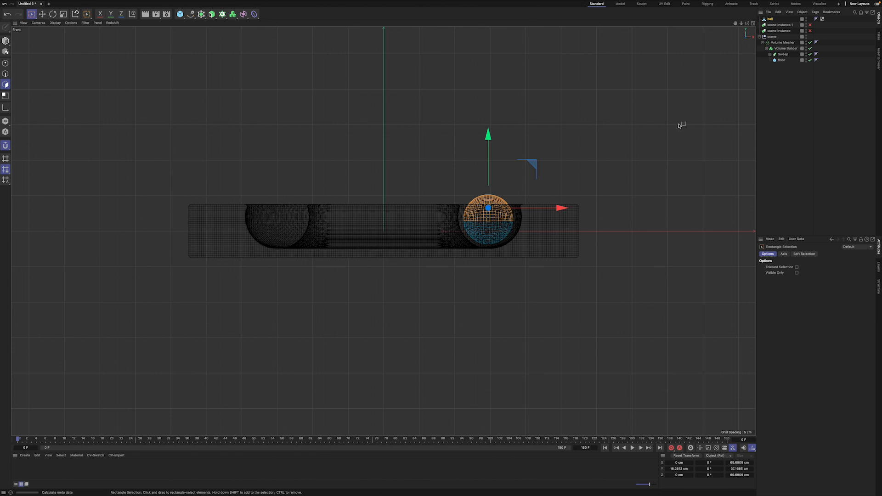
# - Store the ball's upper-half polygons as a selection tag and deselect the object
pyautogui.moveTo(80, 2)
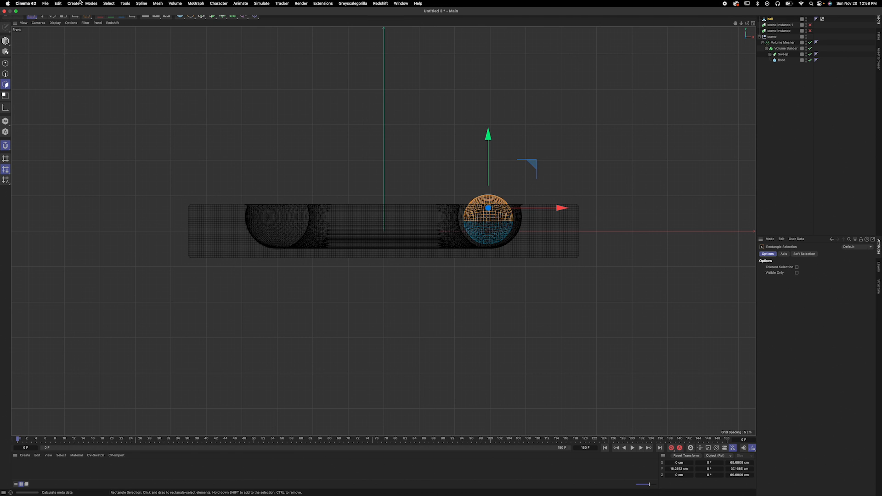
pyautogui.click(109, 3)
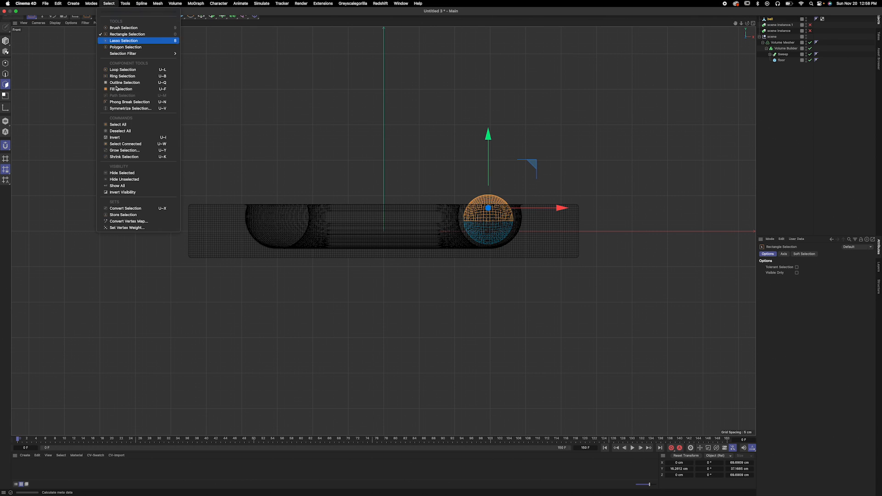
pyautogui.click(124, 215)
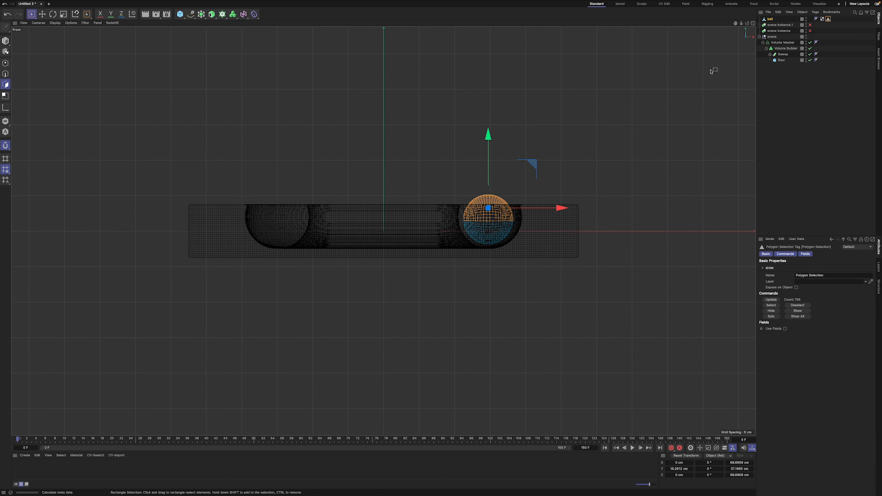
pyautogui.click(761, 76)
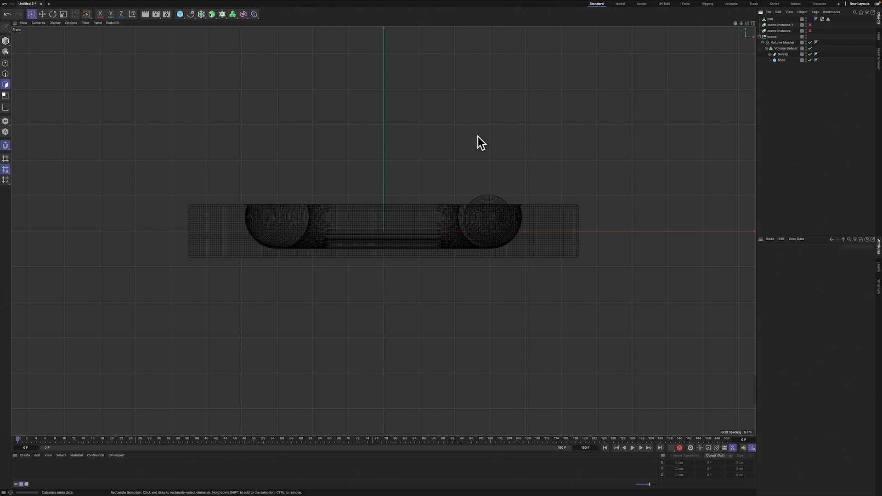
# - Return to the full perspective view and move the ball into the scene group above the Volume Mesher
pyautogui.click(753, 23)
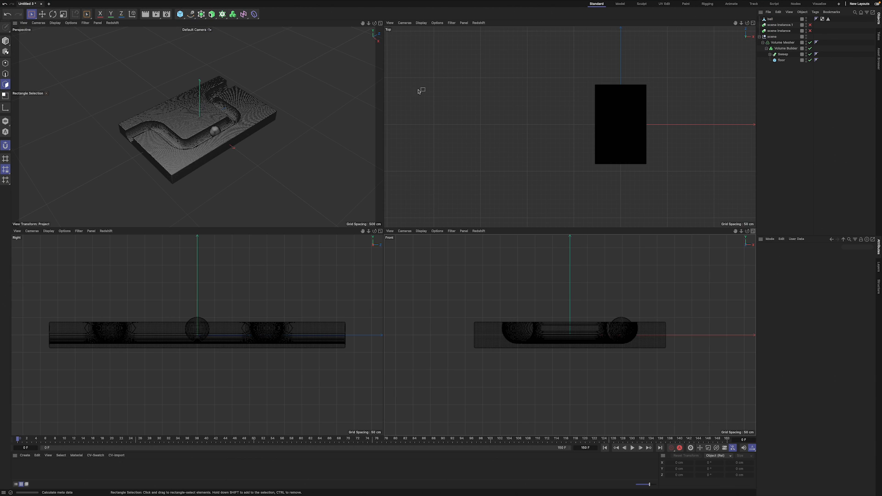
pyautogui.click(380, 23)
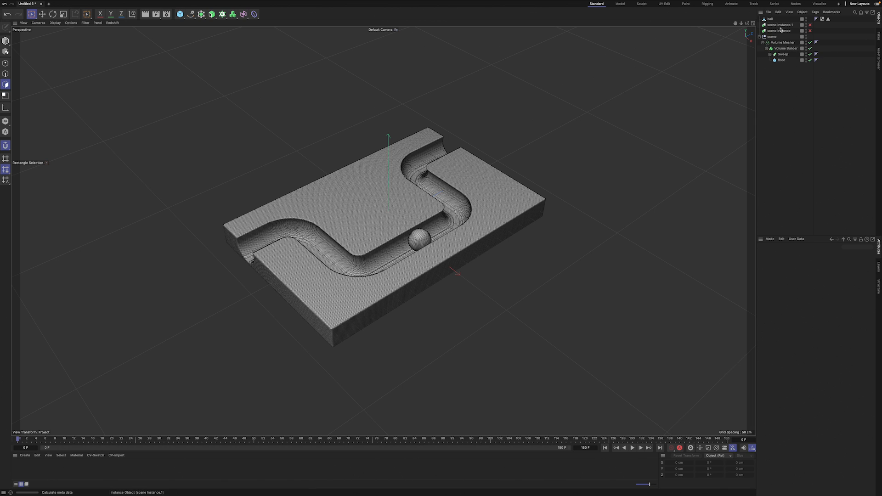
pyautogui.moveTo(769, 20); pyautogui.dragTo(774, 37)
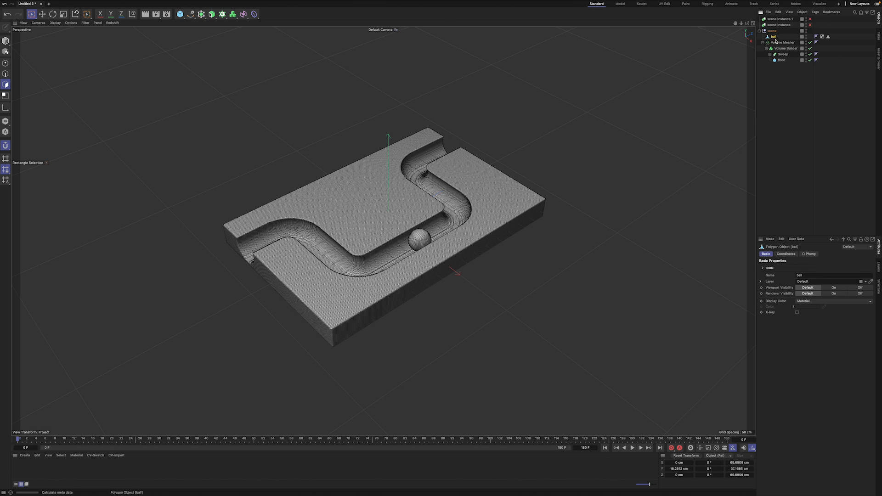
# - Collapse the Volume Mesher's hierarchy and rename the mesher "floor"
pyautogui.click(778, 55)
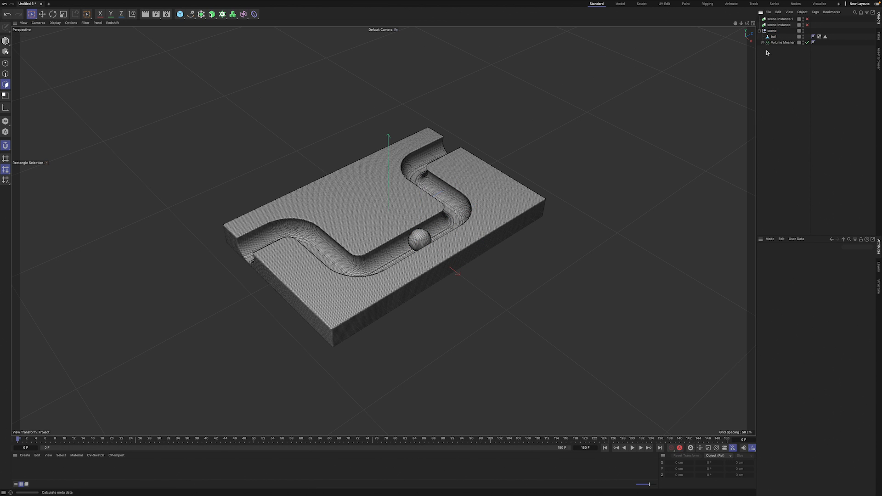
pyautogui.doubleClick(775, 43)
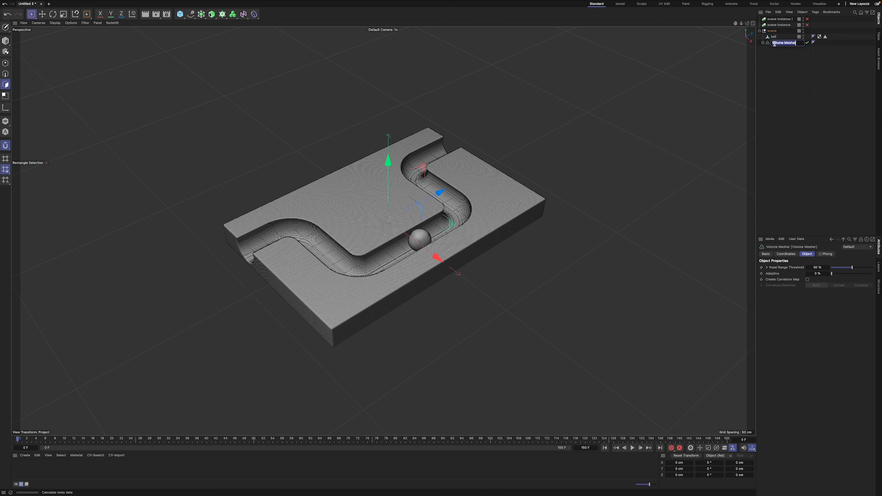
pyautogui.write('floor')
pyautogui.press('Return')
# - Select the ball and return to model mode
pyautogui.click(779, 59)
pyautogui.click(774, 38)
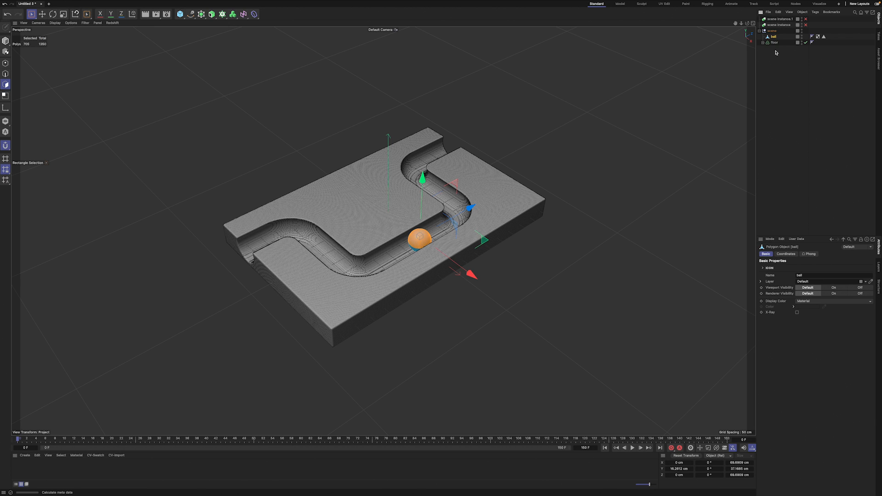
pyautogui.click(6, 42)
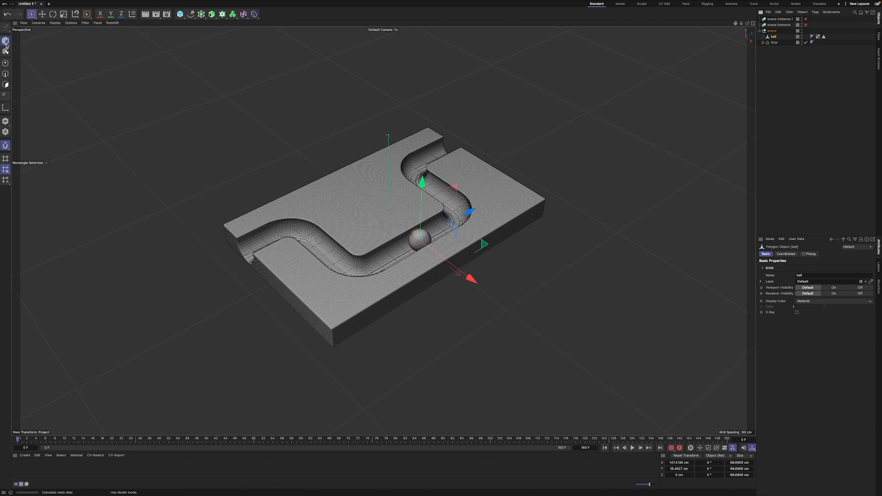
# - Switch to Brush Selection and add an Align to Spline tag to the ball
pyautogui.moveTo(35, 15); pyautogui.dragTo(54, 24)
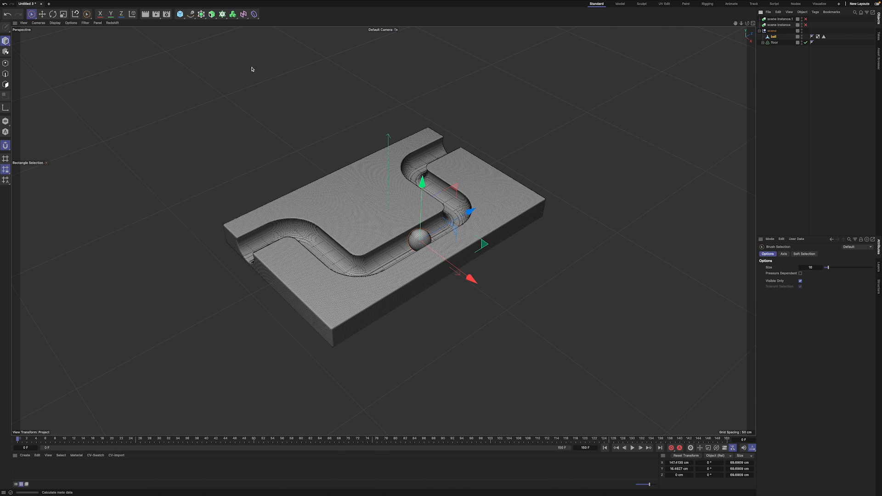
pyautogui.rightClick(774, 37)
pyautogui.moveTo(790, 51)
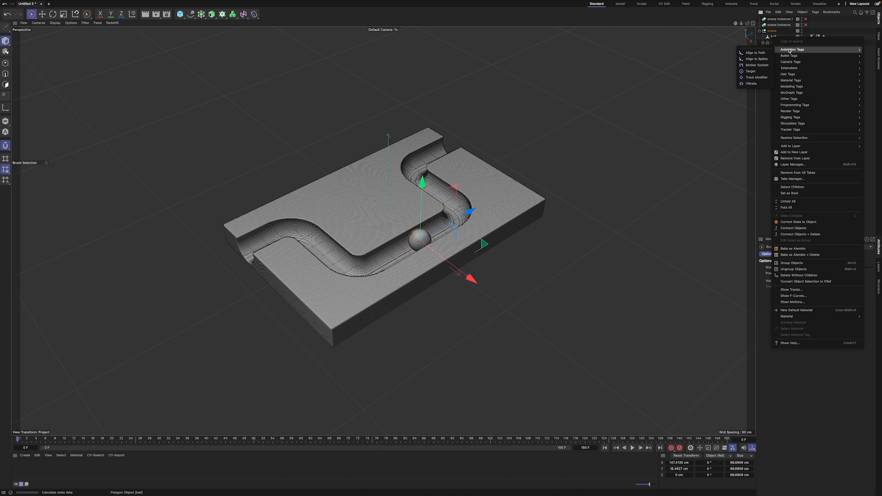
pyautogui.click(757, 59)
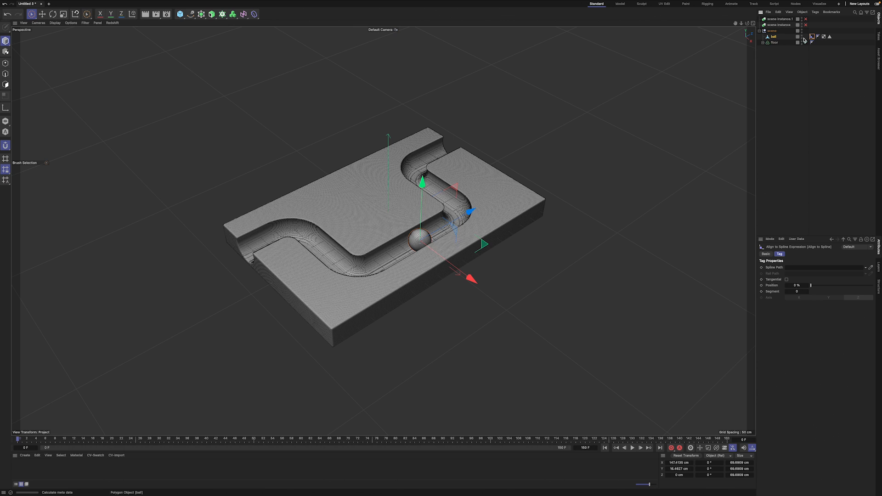
# - Copy the road spline out of the floor's Sweep to the top level of the hierarchy and rename the copy "ball"
pyautogui.click(763, 42)
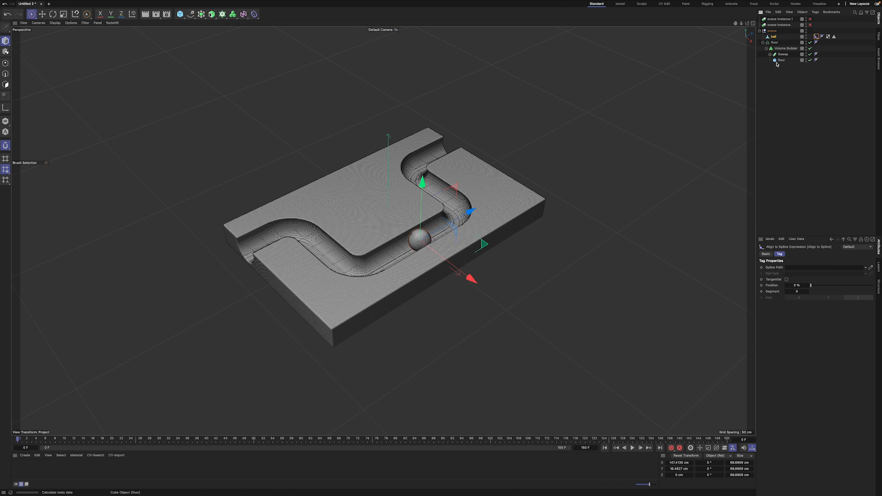
pyautogui.click(770, 54)
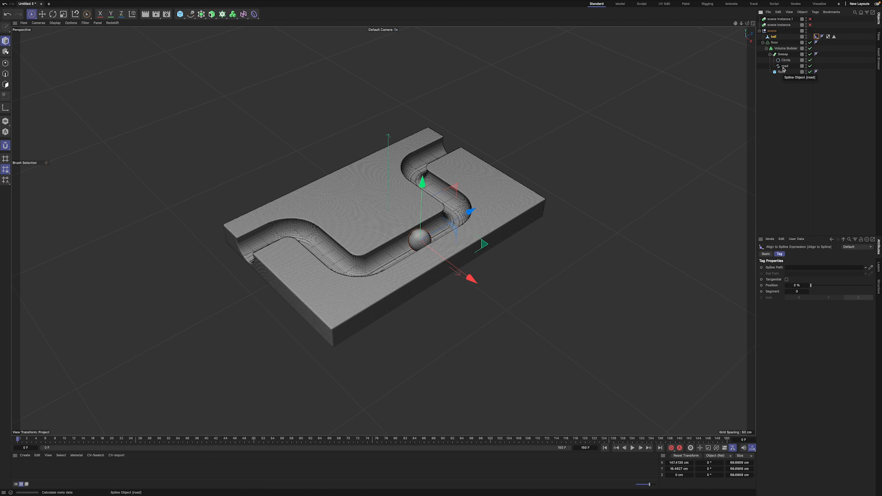
pyautogui.click(784, 68)
pyautogui.keyDown('ctrl'); pyautogui.moveTo(784, 67); pyautogui.dragTo(769, 19); pyautogui.keyUp('ctrl')
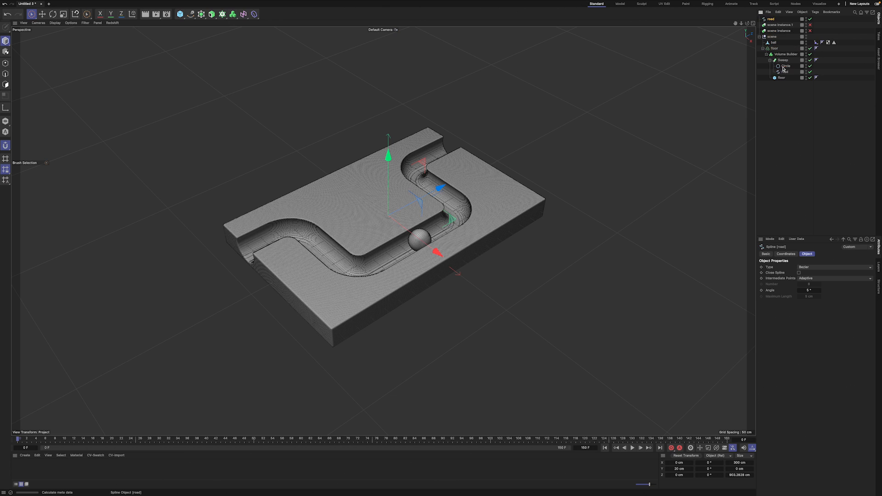
pyautogui.doubleClick(782, 19)
pyautogui.press('Return')
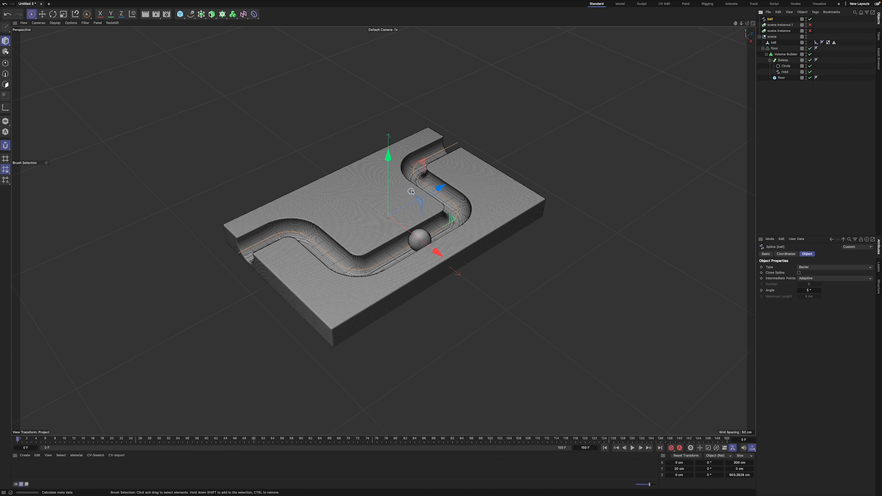
# - In the full top view, move the ball spline's upper end point down to the slab's upper edge
pyautogui.click(753, 23)
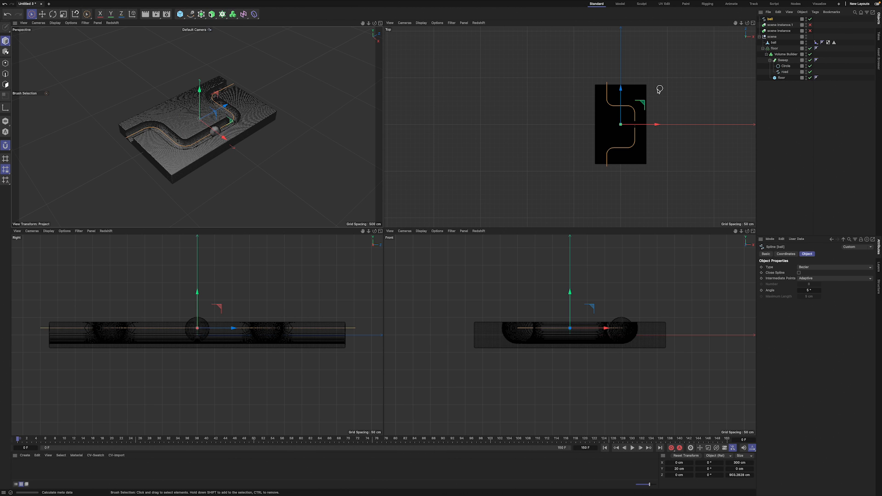
pyautogui.click(753, 23)
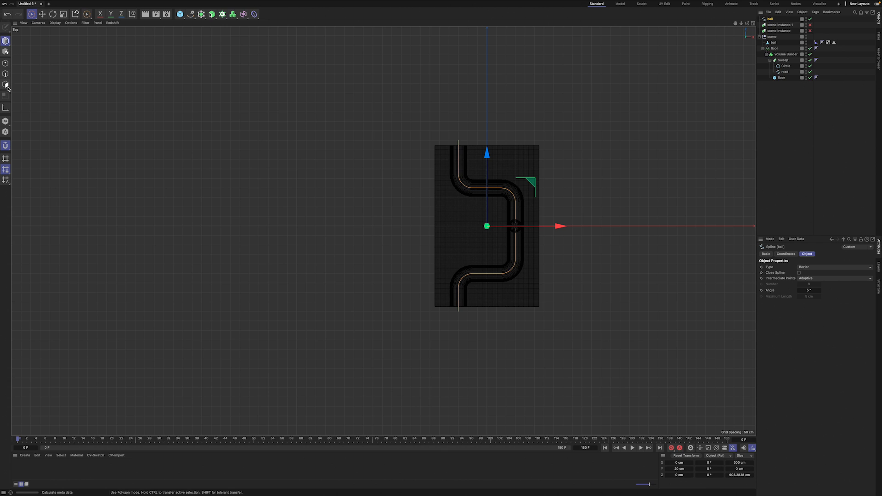
pyautogui.click(5, 147)
pyautogui.moveTo(742, 24); pyautogui.dragTo(655, 65)
pyautogui.click(712, 33)
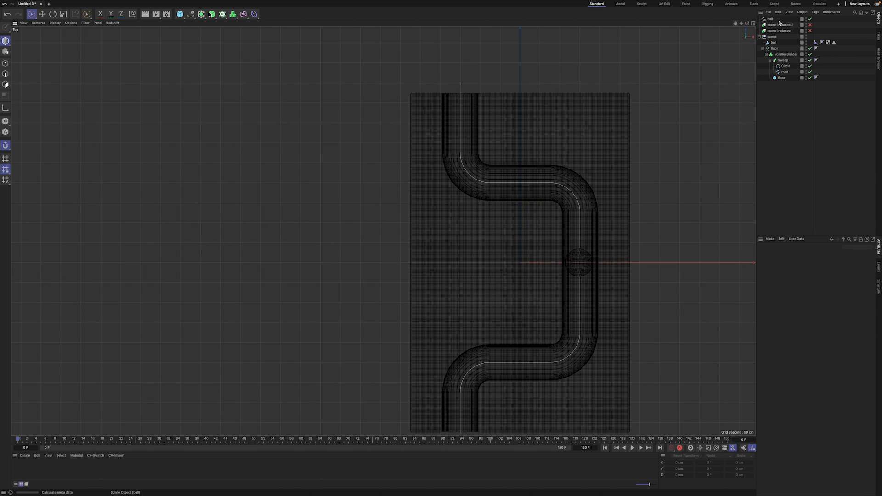
pyautogui.click(772, 19)
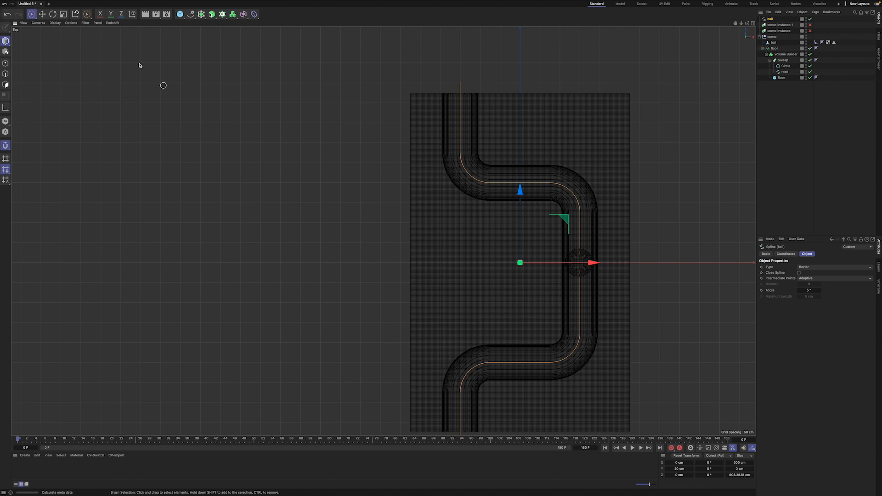
pyautogui.click(5, 63)
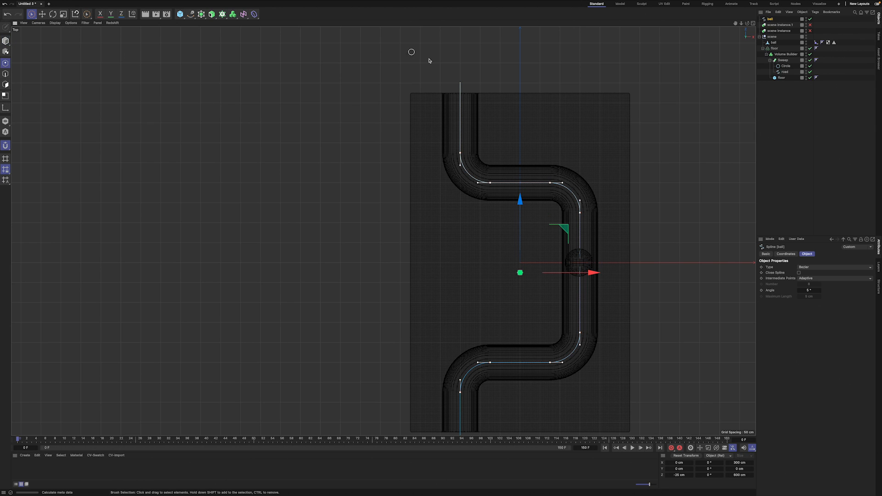
pyautogui.click(460, 82)
pyautogui.moveTo(460, 55); pyautogui.dragTo(460, 67)
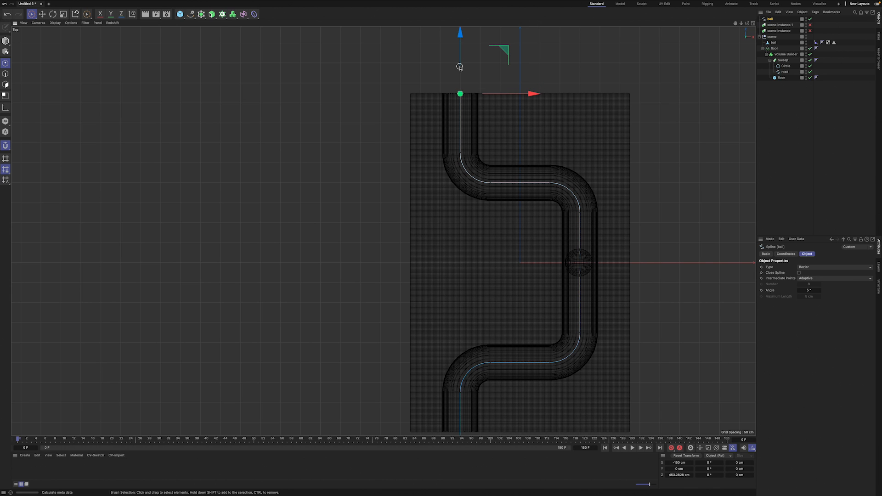
pyautogui.click(450, 67)
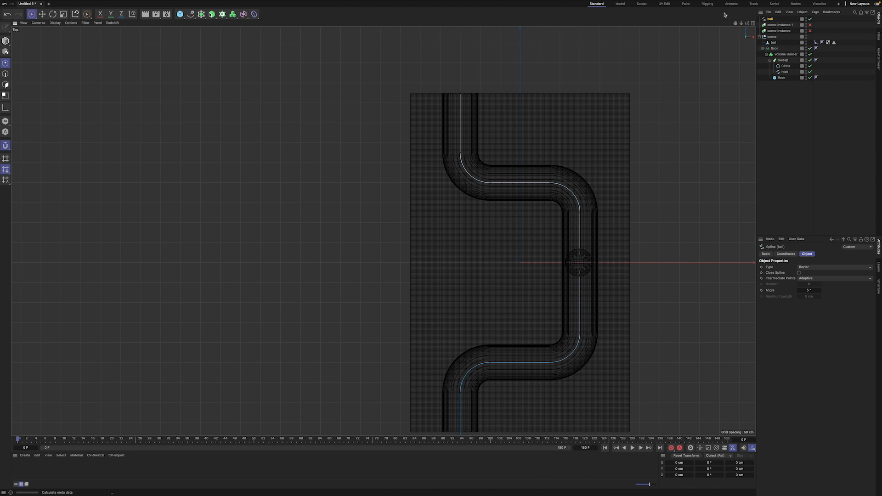
# - Move the ball spline's lower end point 25 cm inward so it sits on the slab's lower edge
pyautogui.moveTo(736, 23); pyautogui.dragTo(714, 0)
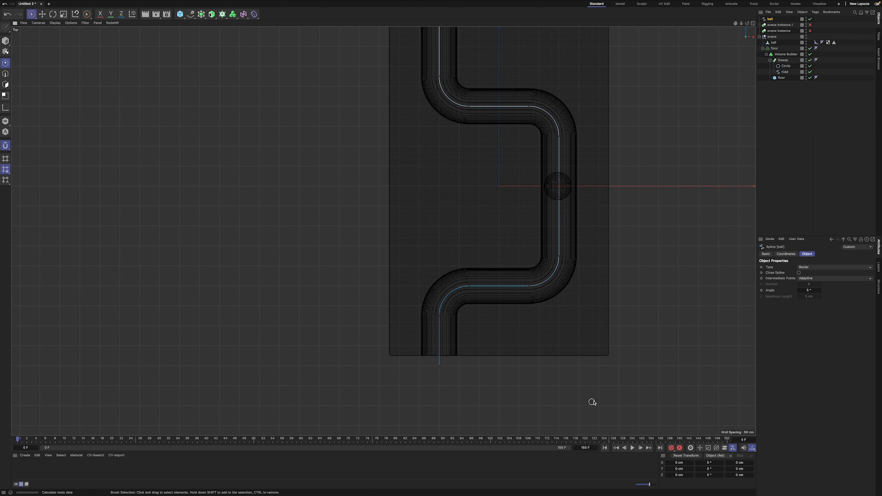
pyautogui.click(438, 365)
pyautogui.click(440, 366)
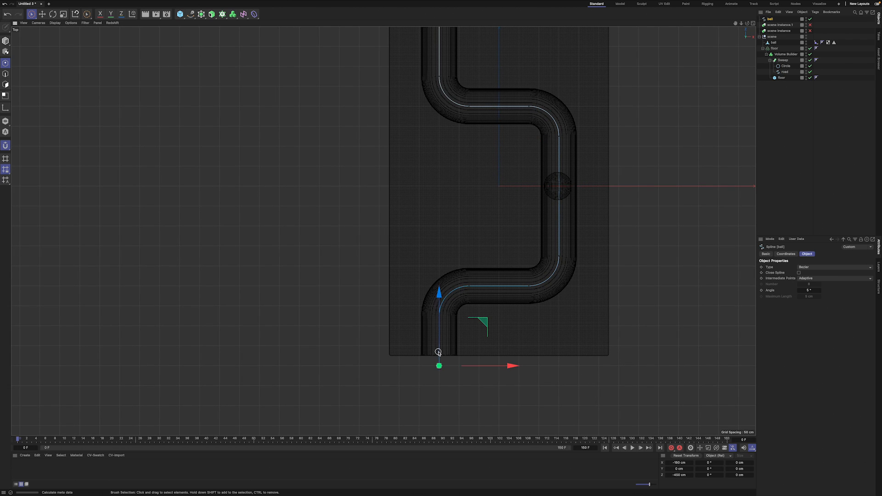
pyautogui.click(440, 347)
pyautogui.click(439, 365)
pyautogui.click(439, 354)
pyautogui.click(440, 366)
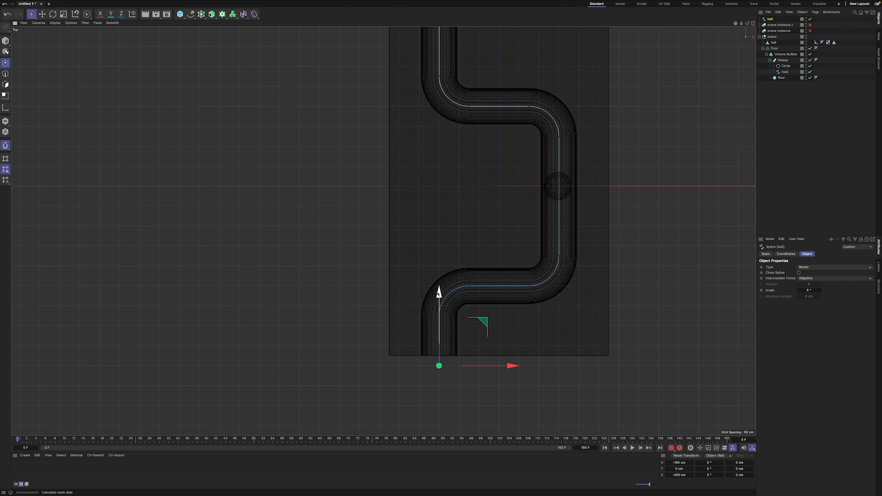
pyautogui.moveTo(439, 294); pyautogui.dragTo(439, 283)
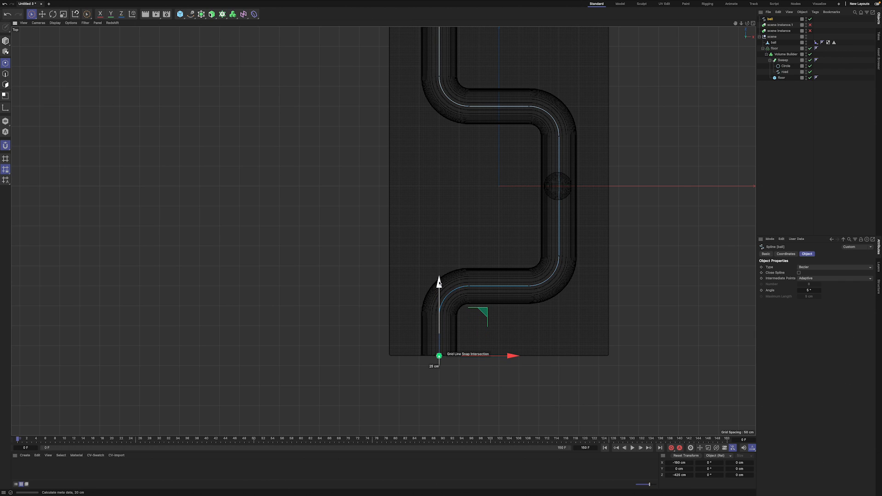
pyautogui.click(455, 363)
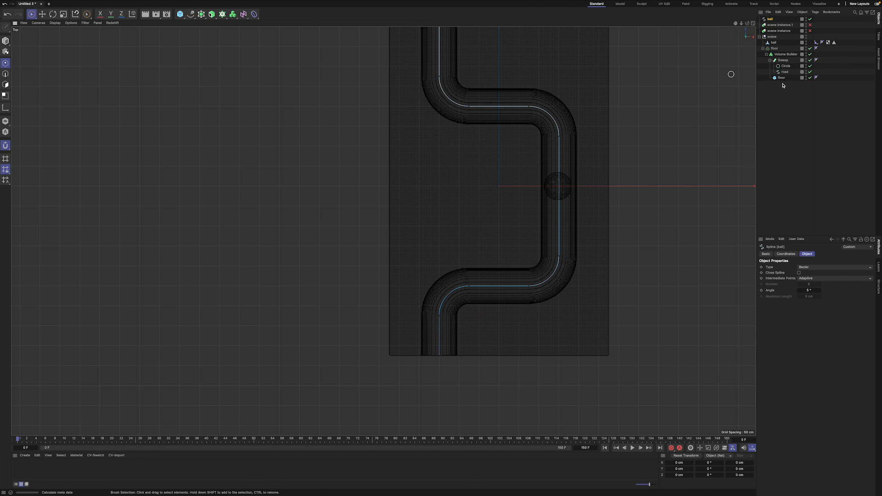
# - Return to the full perspective view and move the ball spline into the scene group above the ball mesh
pyautogui.middleClick(452, 89)
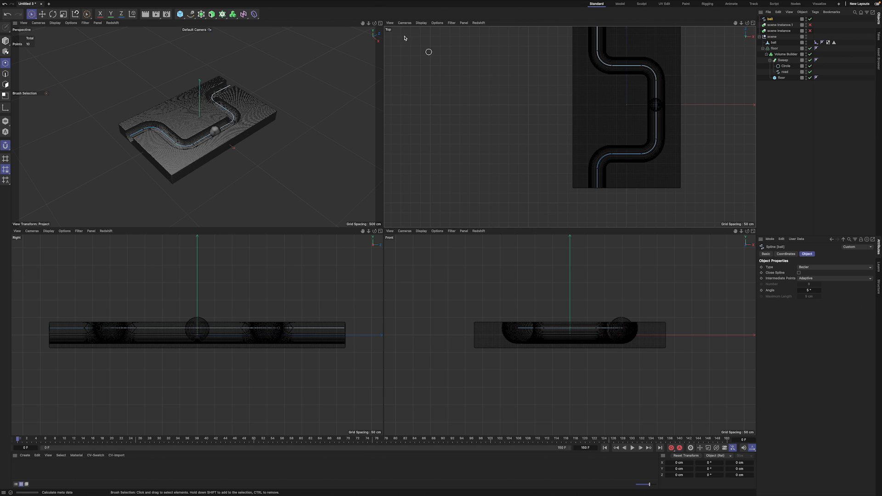
pyautogui.click(380, 23)
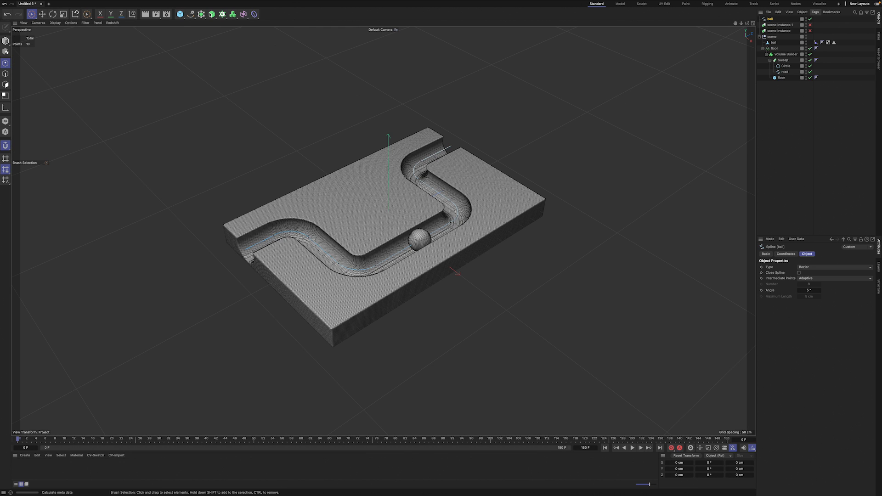
pyautogui.moveTo(772, 20); pyautogui.dragTo(775, 43)
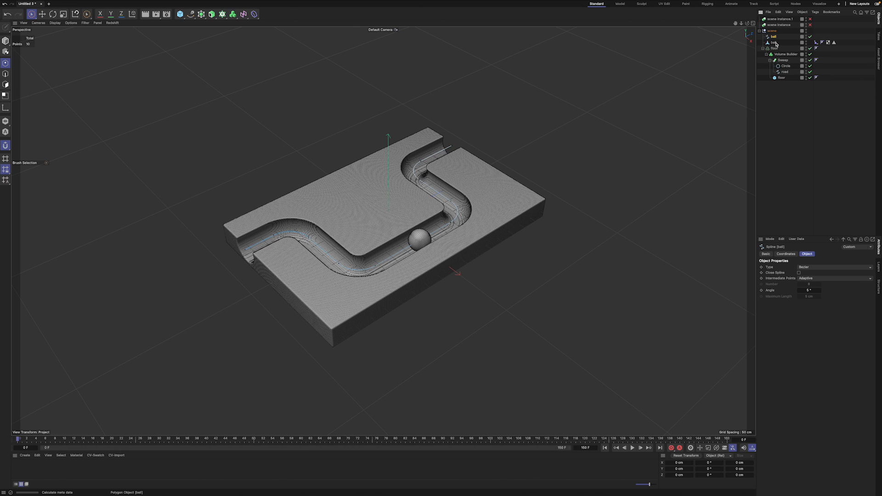
# - Group the ball mesh and its spline in a null named "ball" and collapse the floor hierarchy
pyautogui.keyDown('ctrl'); pyautogui.click(776, 42); pyautogui.keyUp('ctrl')
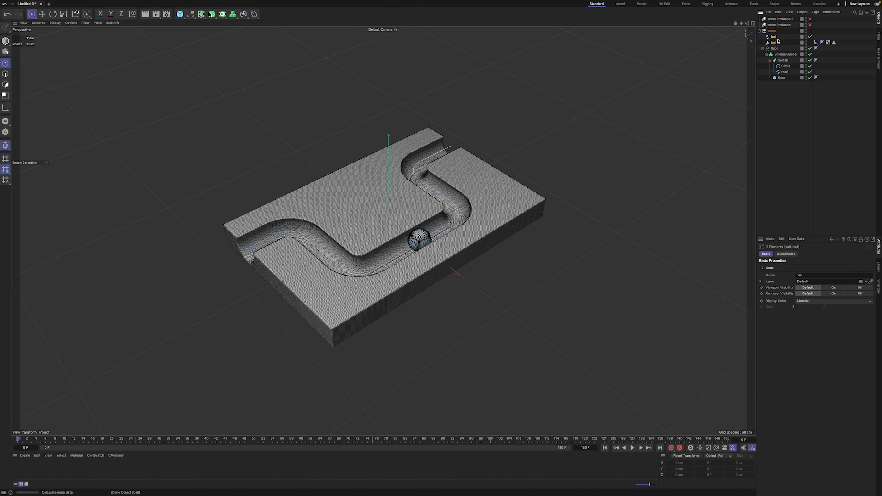
pyautogui.hotkey('alt', 'g')
pyautogui.doubleClick(774, 37)
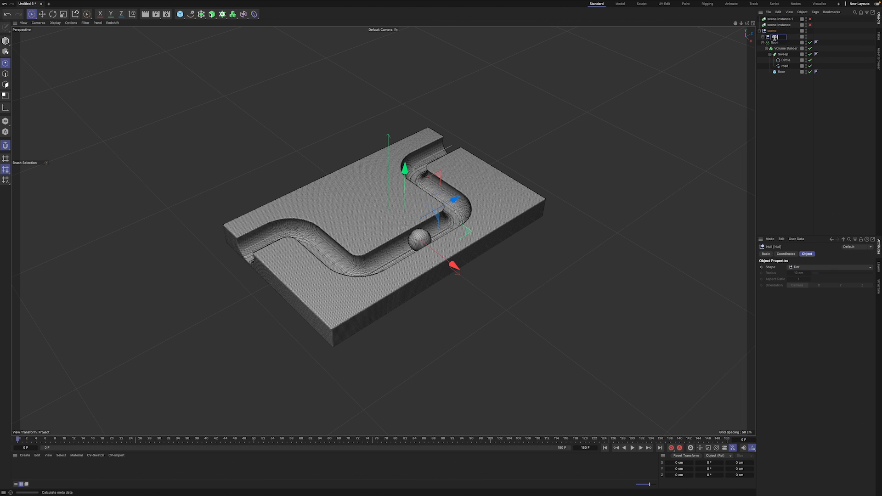
pyautogui.write('ball')
pyautogui.press('Return')
pyautogui.click(763, 42)
pyautogui.click(768, 54)
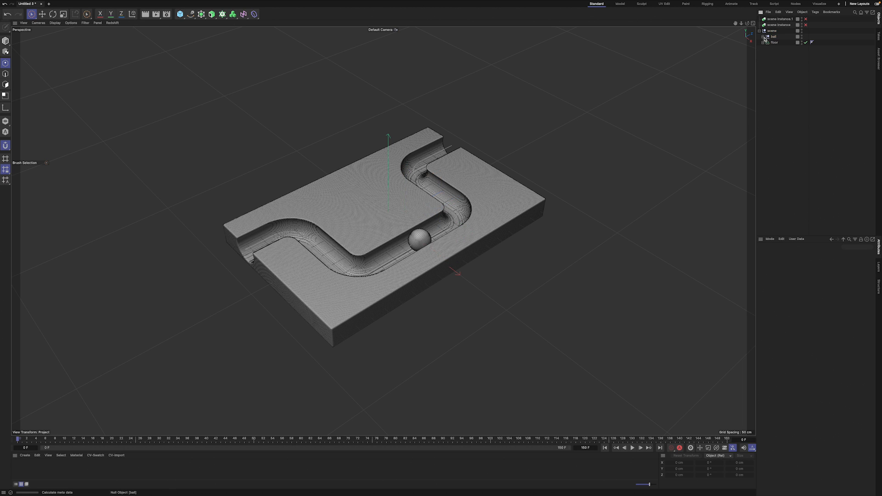
# - Expand the ball group and set the position of the ball's Align to Spline tag to 100%
pyautogui.click(764, 37)
pyautogui.click(813, 48)
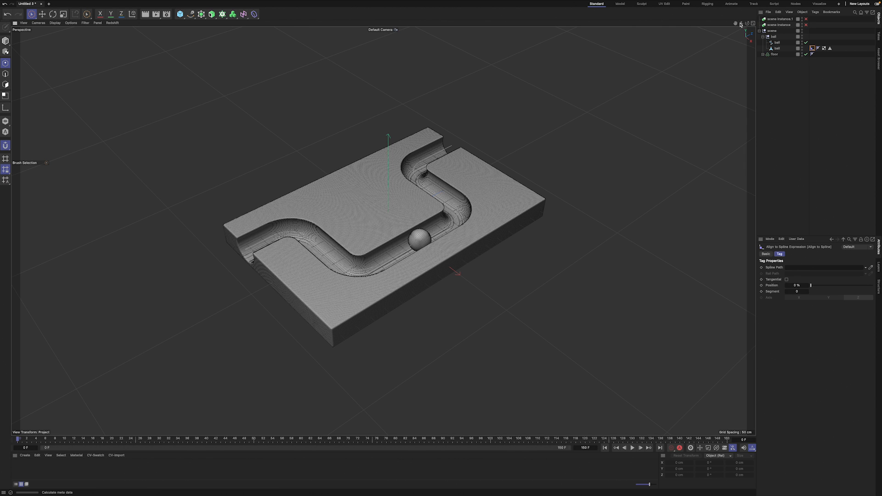
pyautogui.moveTo(736, 23); pyautogui.dragTo(775, 28)
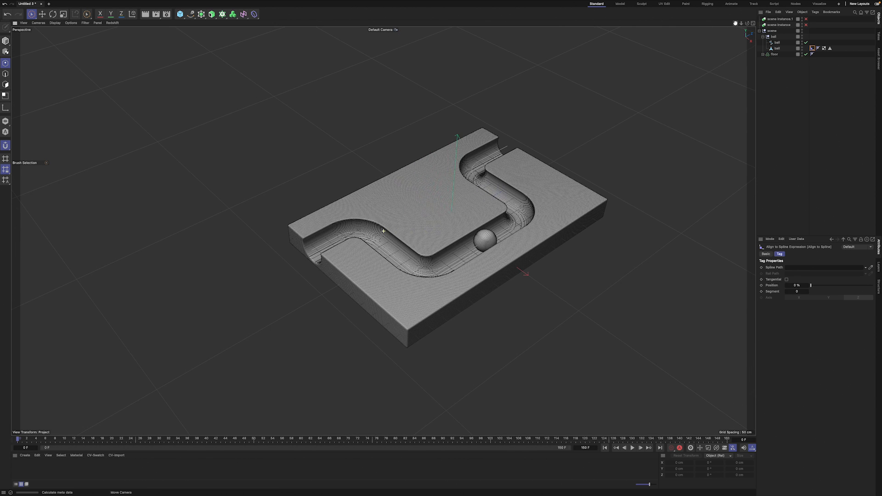
pyautogui.moveTo(383, 231); pyautogui.dragTo(381, 225)
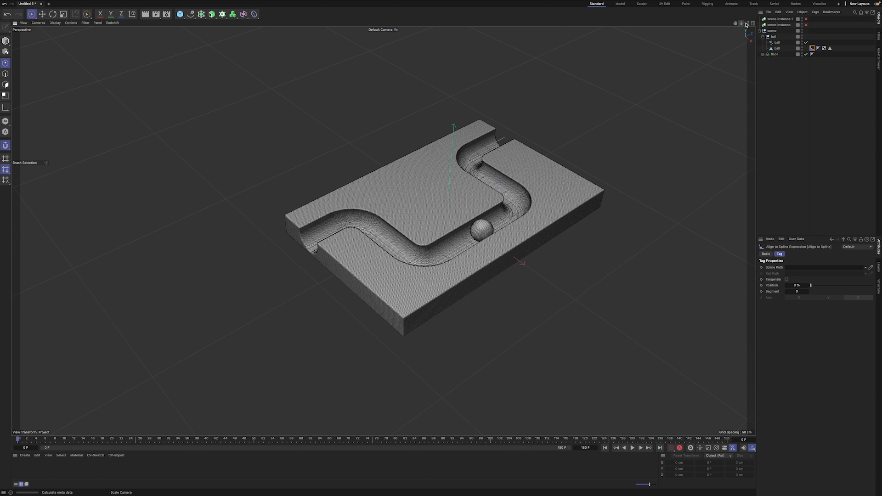
pyautogui.moveTo(747, 24); pyautogui.dragTo(797, 28)
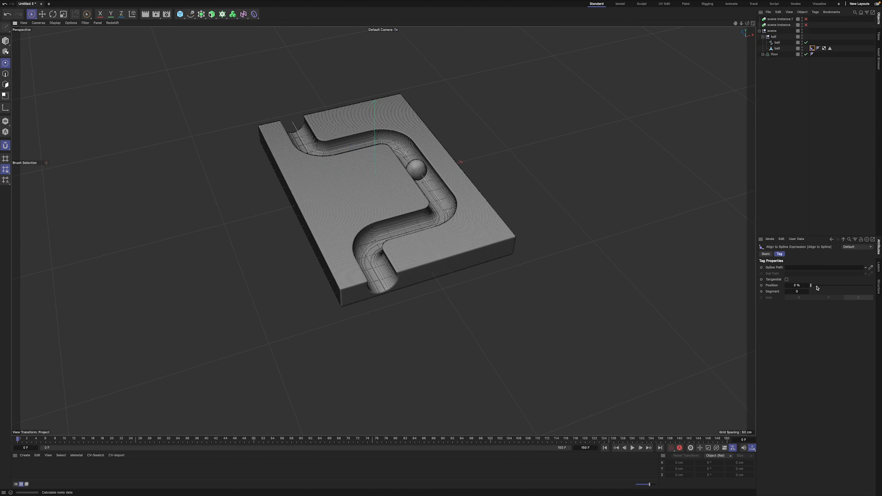
pyautogui.click(847, 284)
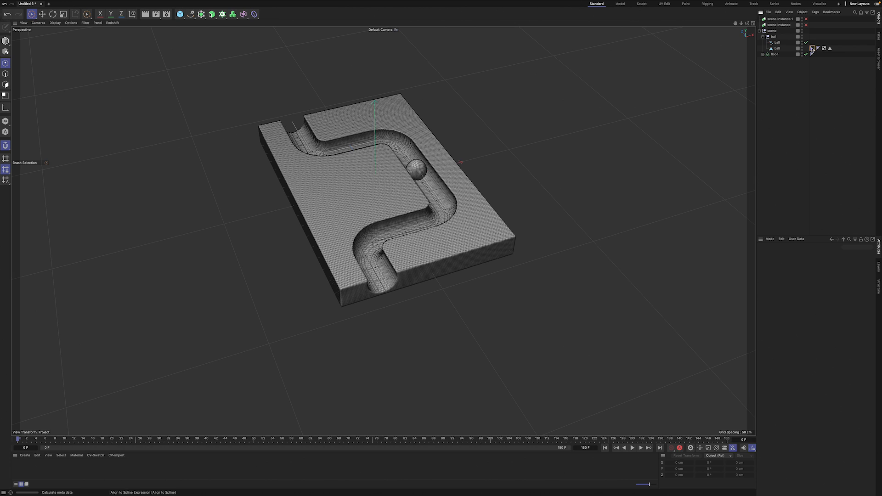
pyautogui.moveTo(844, 288); pyautogui.dragTo(881, 289)
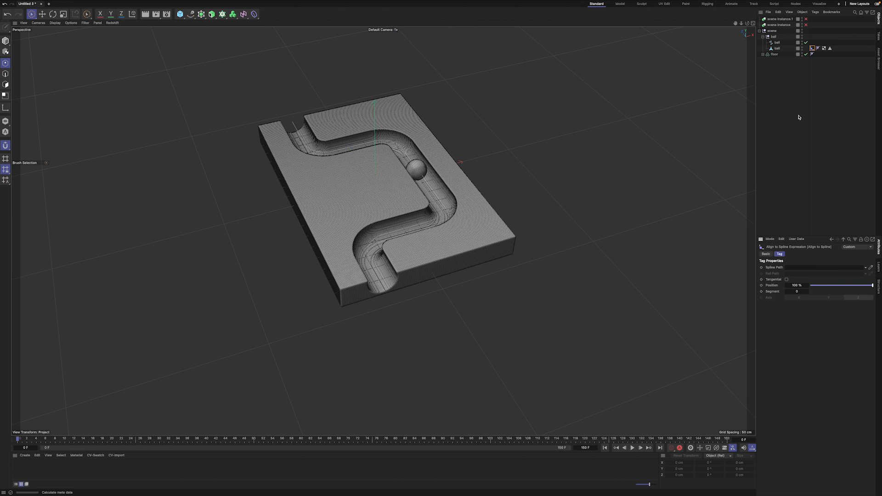
# - Assign the ball spline as the Spline Path of the ball's Align to Spline tag
pyautogui.click(778, 42)
pyautogui.click(812, 48)
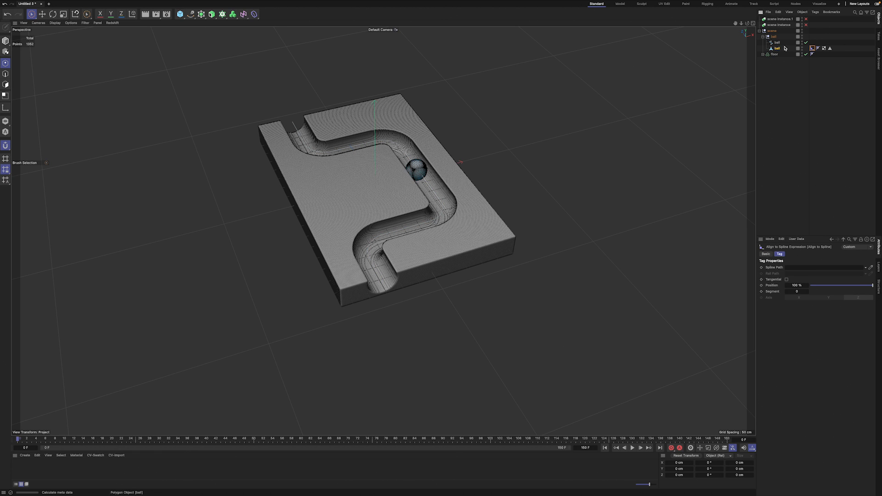
pyautogui.moveTo(777, 43); pyautogui.dragTo(806, 274)
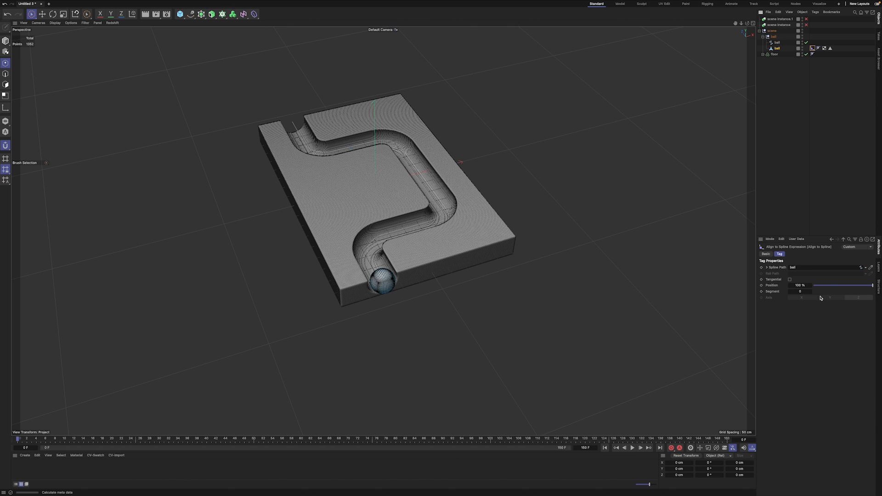
# - Keyframe the ball's spline position from 100% at frame 0 to 0% at the last frame, and play the animation from the start
pyautogui.moveTo(833, 286); pyautogui.dragTo(879, 292)
pyautogui.keyDown('ctrl'); pyautogui.click(768, 287); pyautogui.keyUp('ctrl')
pyautogui.click(660, 449)
pyautogui.moveTo(825, 285); pyautogui.dragTo(801, 289)
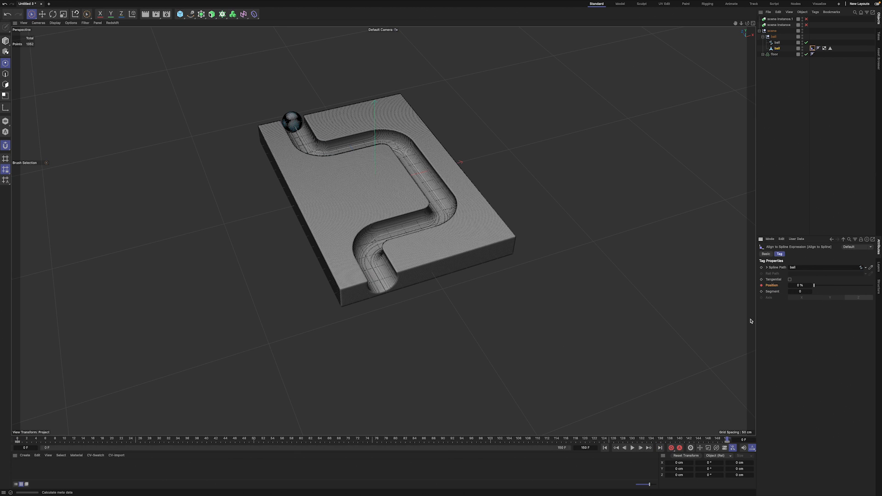
pyautogui.click(605, 448)
pyautogui.click(636, 449)
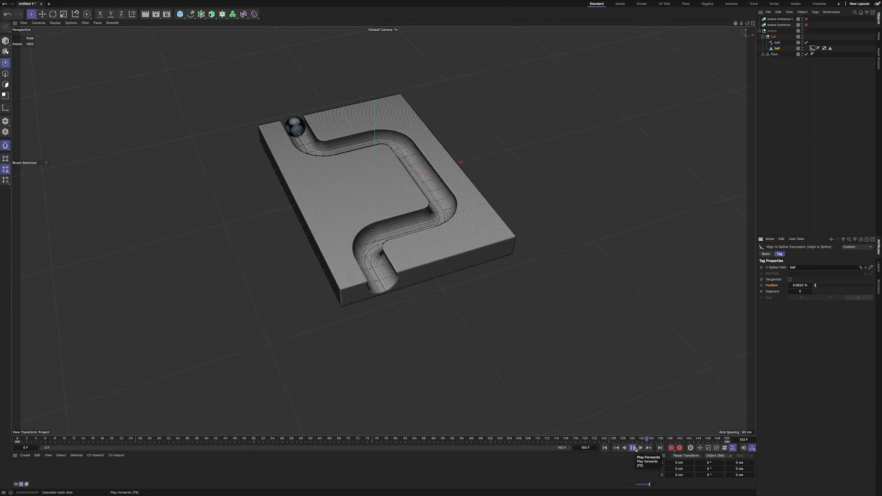
# - Set the ball's spline-position keyframes to linear interpolation in the Dope Sheet timeline, and replay the animation from the start
pyautogui.click(634, 448)
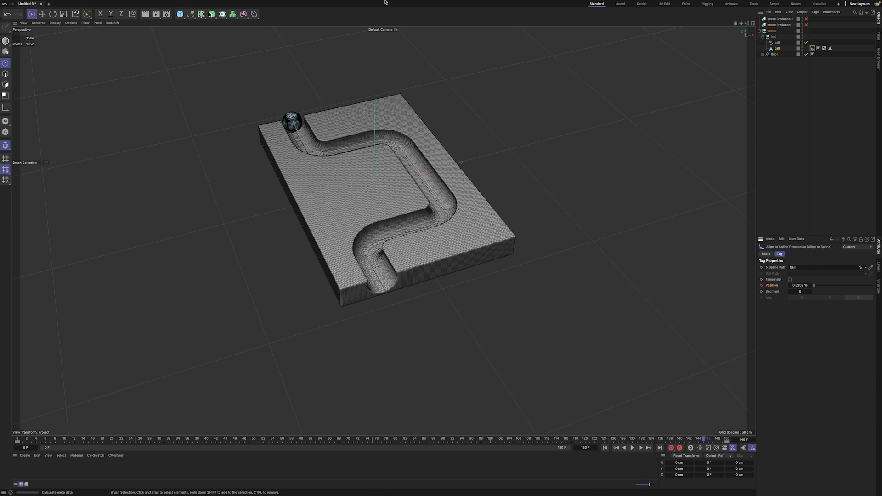
pyautogui.click(400, 3)
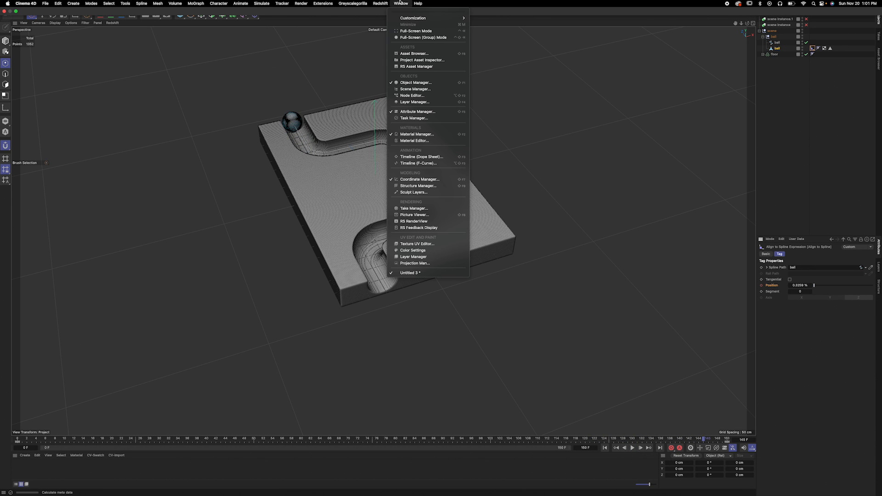
pyautogui.click(421, 157)
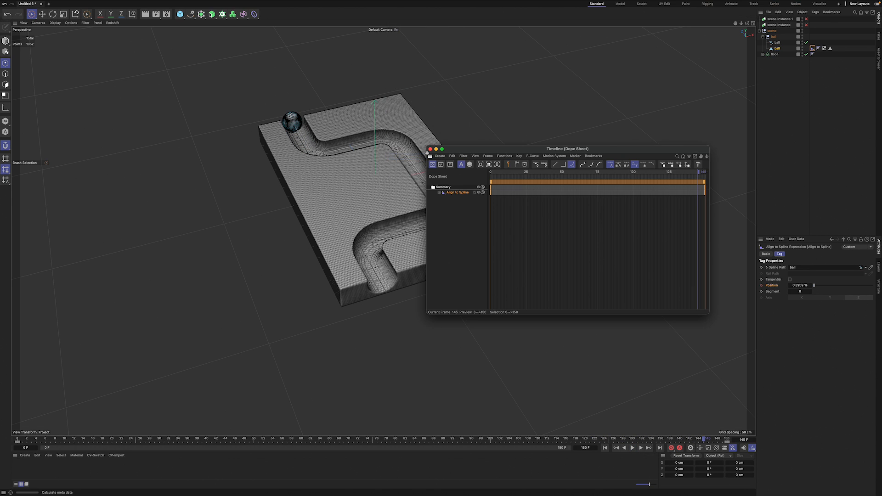
pyautogui.click(556, 164)
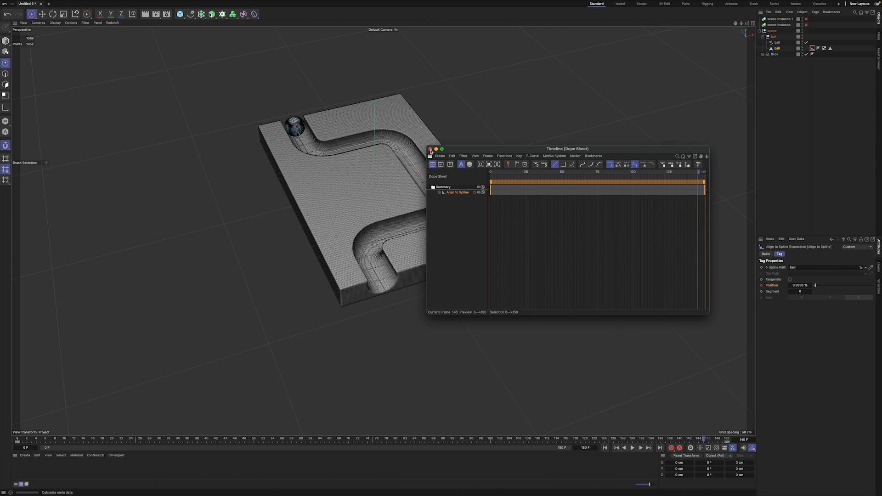
pyautogui.click(430, 149)
pyautogui.click(604, 448)
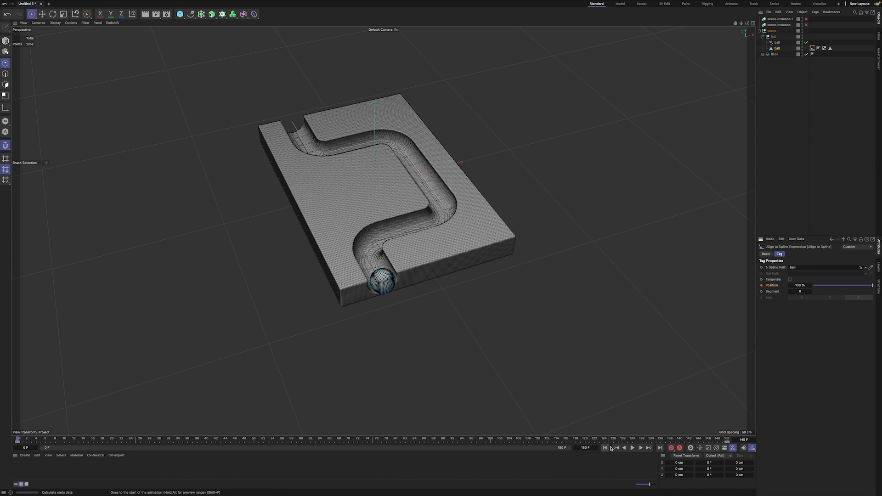
pyautogui.click(633, 448)
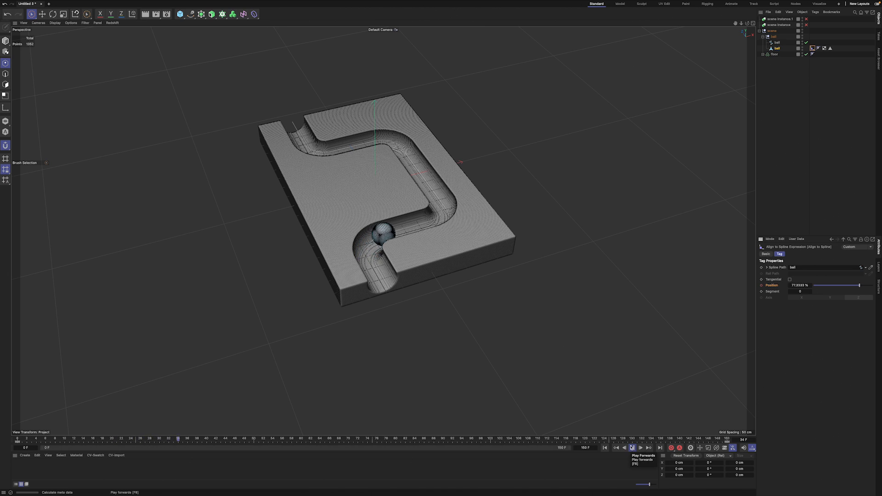
pyautogui.click(632, 448)
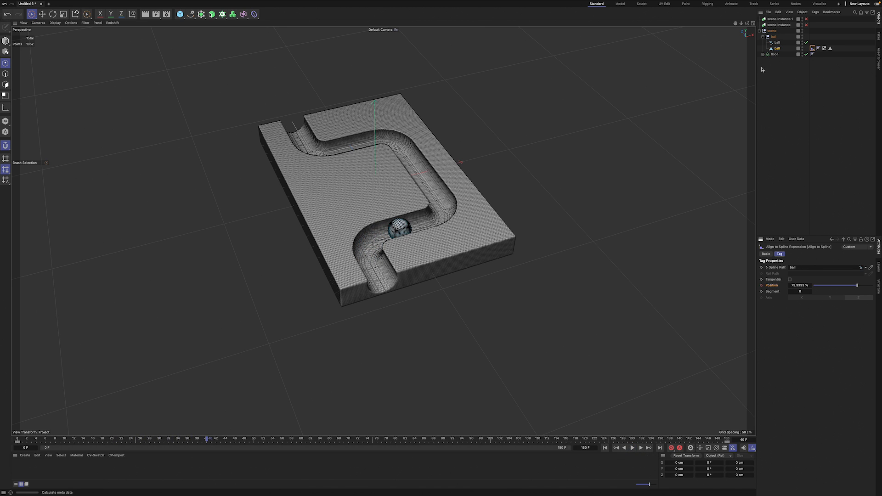
# - Set the ball spline's intermediate points to Uniform with a number of 18
pyautogui.click(777, 43)
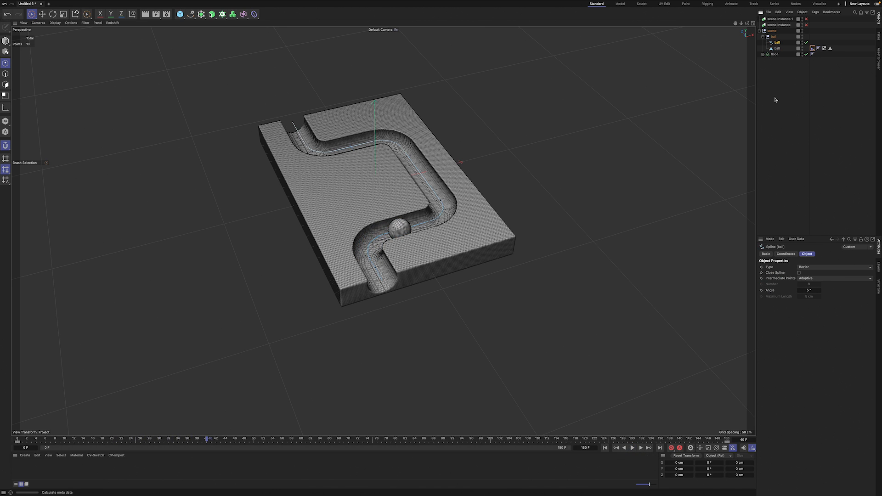
pyautogui.click(809, 278)
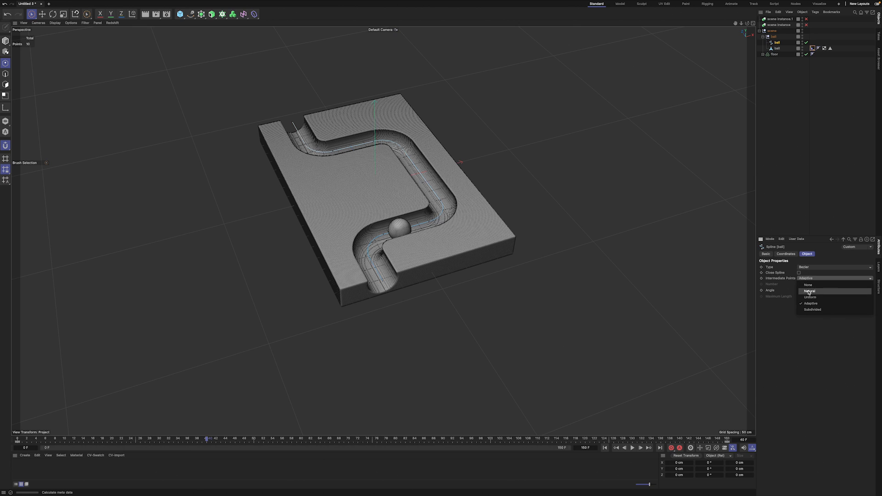
pyautogui.click(812, 290)
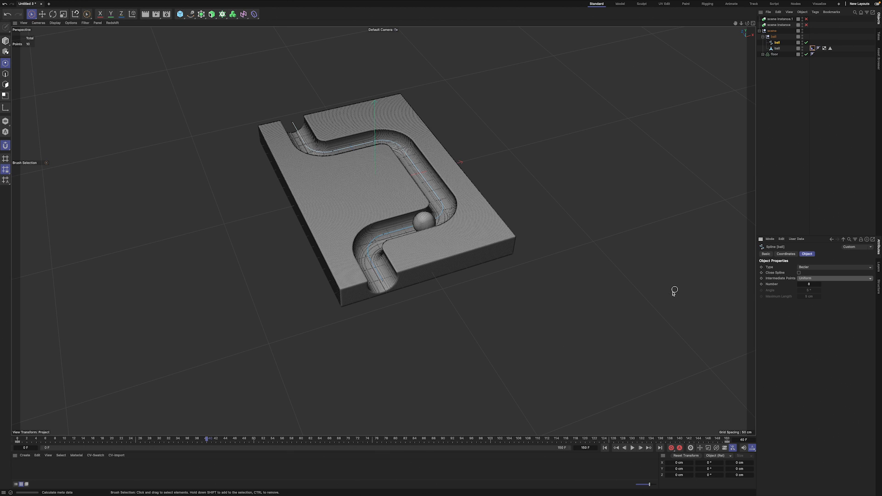
pyautogui.click(810, 285)
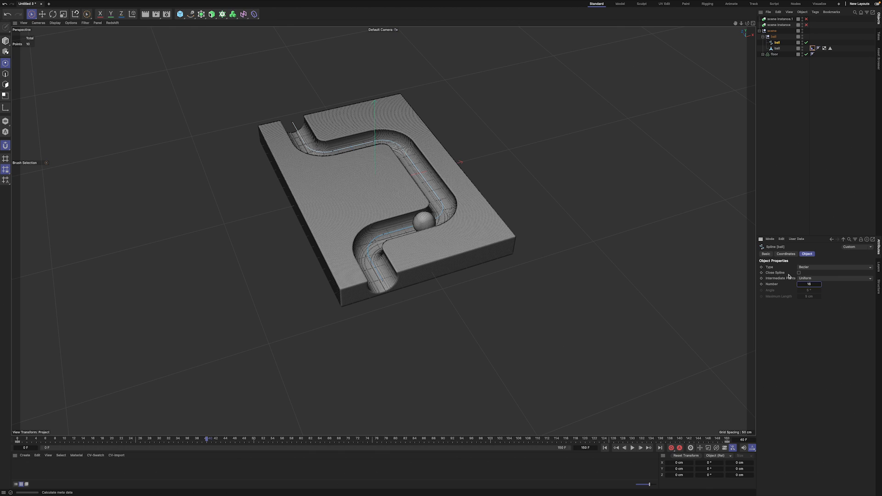
# - Set the road spline's intermediate points to Uniform with a number of 50, and play the animation from the start
pyautogui.click(763, 54)
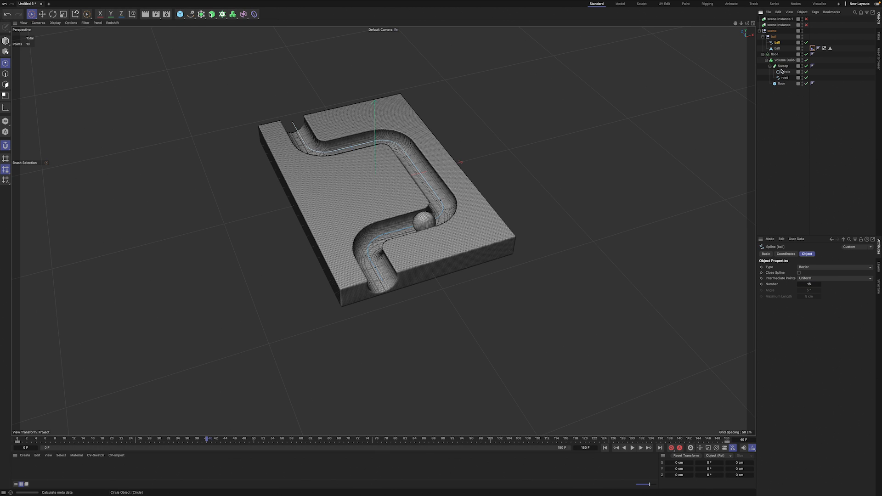
pyautogui.click(785, 77)
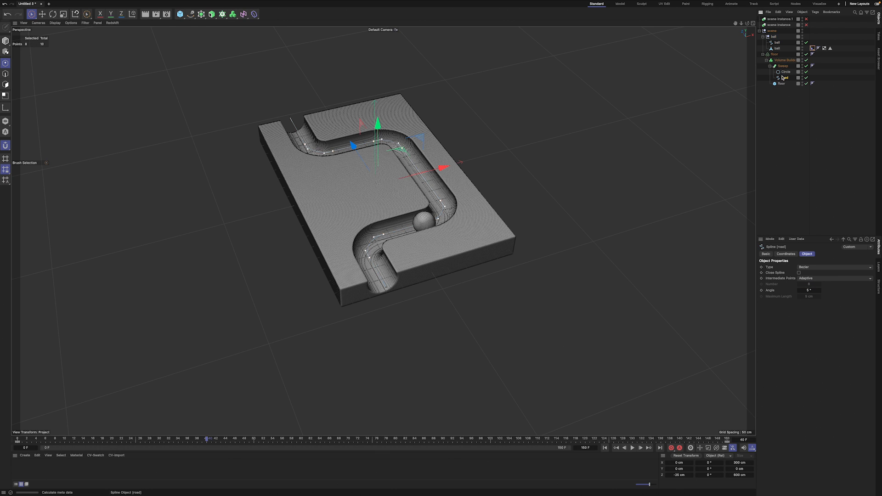
pyautogui.click(818, 279)
pyautogui.click(811, 295)
pyautogui.click(814, 284)
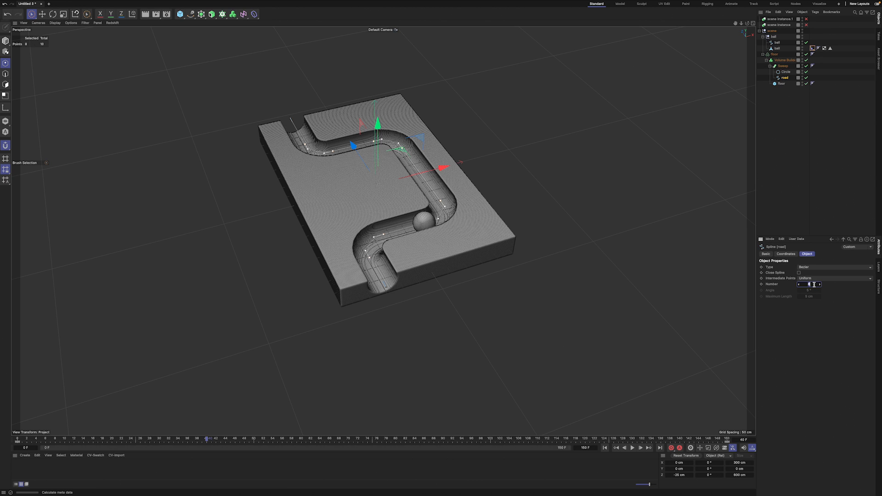
pyautogui.click(605, 448)
pyautogui.click(633, 448)
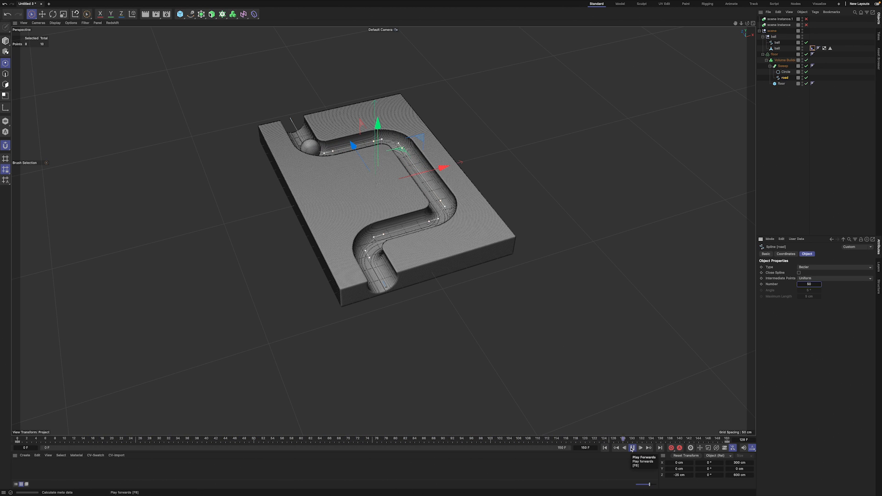
pyautogui.click(632, 448)
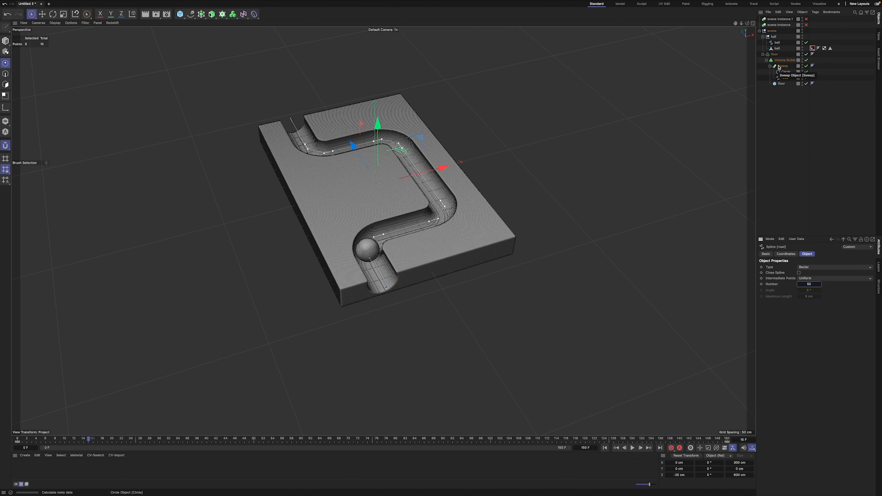
# - Enable both scene instances and play the animation across the repeated floor sections
pyautogui.click(806, 25)
pyautogui.click(807, 19)
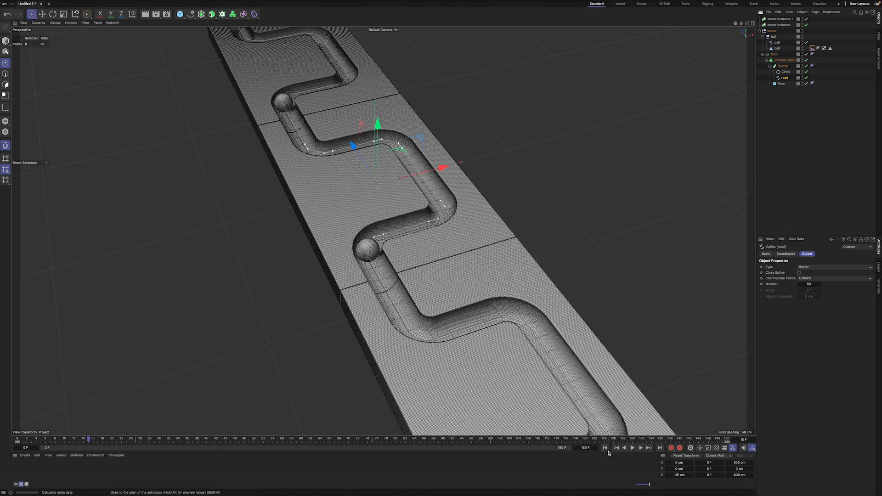
pyautogui.click(633, 448)
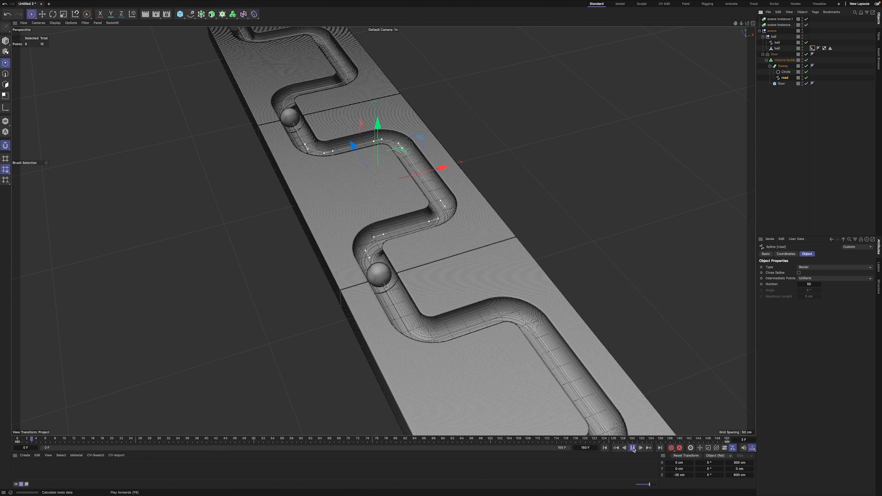
pyautogui.click(633, 448)
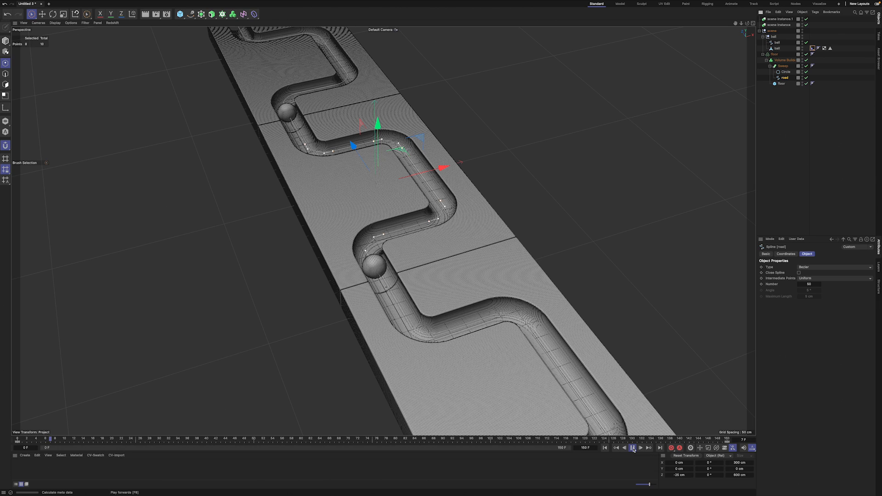
pyautogui.click(632, 448)
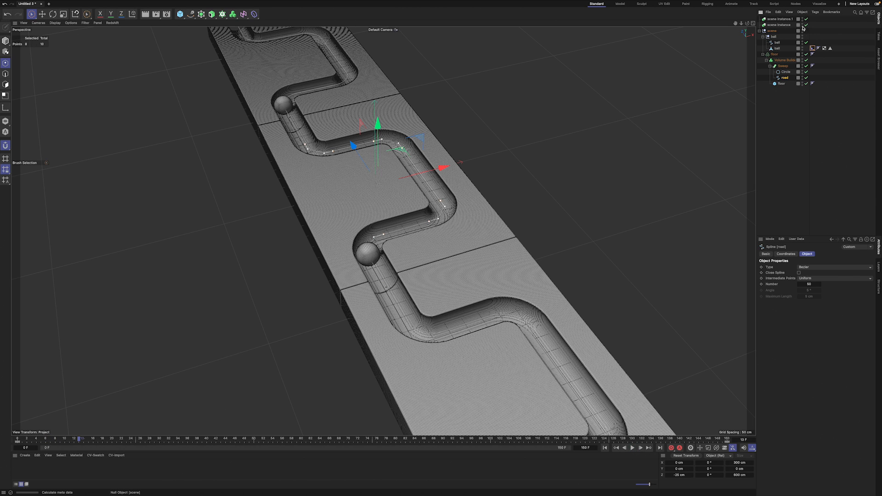
# - Switch the instance mode of both scene instances to Render Instance
pyautogui.click(780, 25)
pyautogui.keyDown('ctrl'); pyautogui.click(780, 19); pyautogui.keyUp('ctrl')
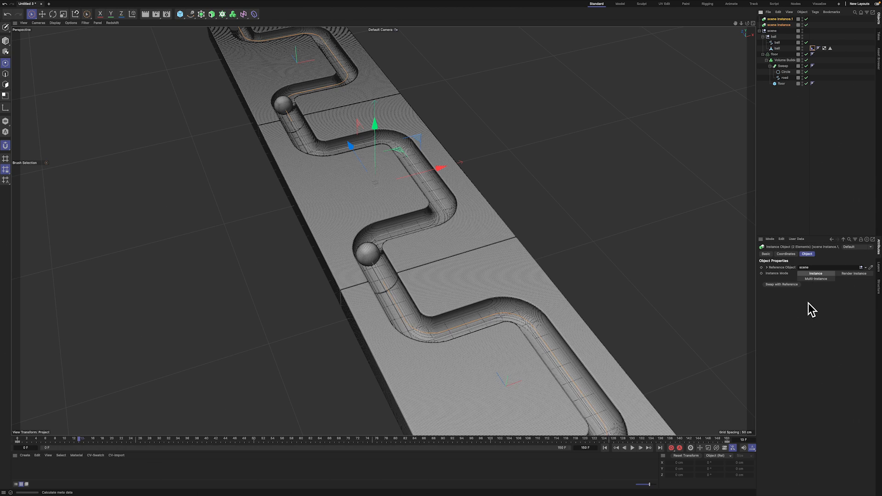
pyautogui.click(854, 274)
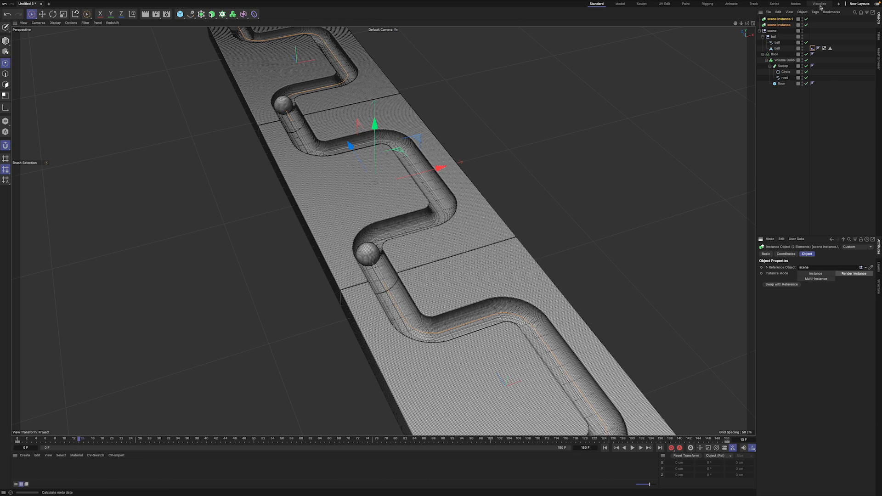
# - Collapse the scene hierarchy, clear the selection, and play the animation from the start to check the repeating balls
pyautogui.click(760, 31)
pyautogui.click(773, 38)
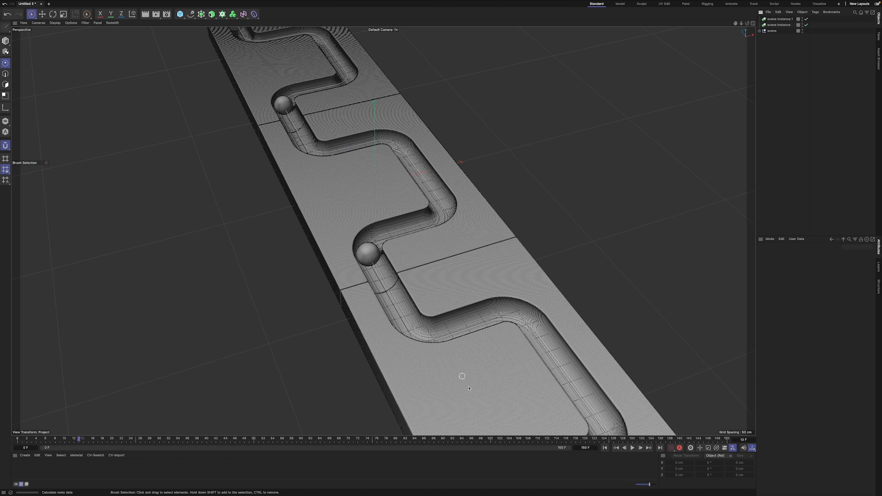
pyautogui.click(605, 448)
pyautogui.click(633, 448)
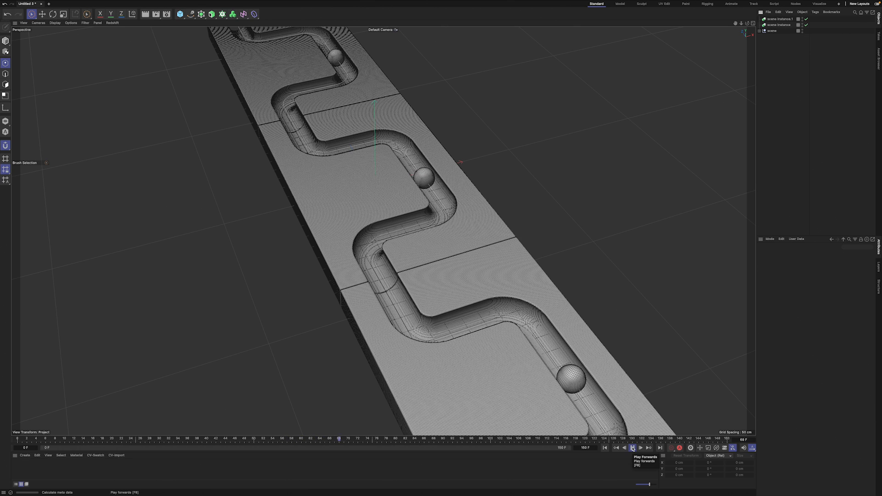
pyautogui.click(633, 448)
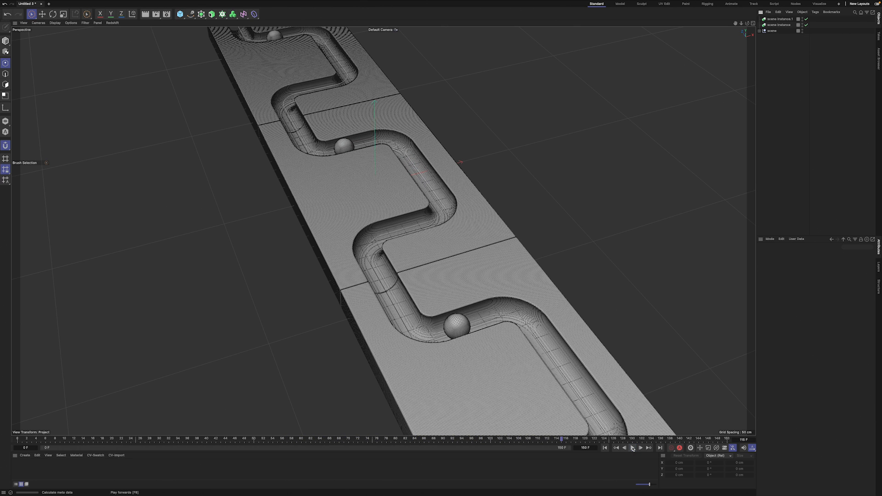
# - Expand the scene hierarchy and add a Greyscalegorilla Signal Plus tag to the ball mesh
pyautogui.click(760, 31)
pyautogui.click(777, 49)
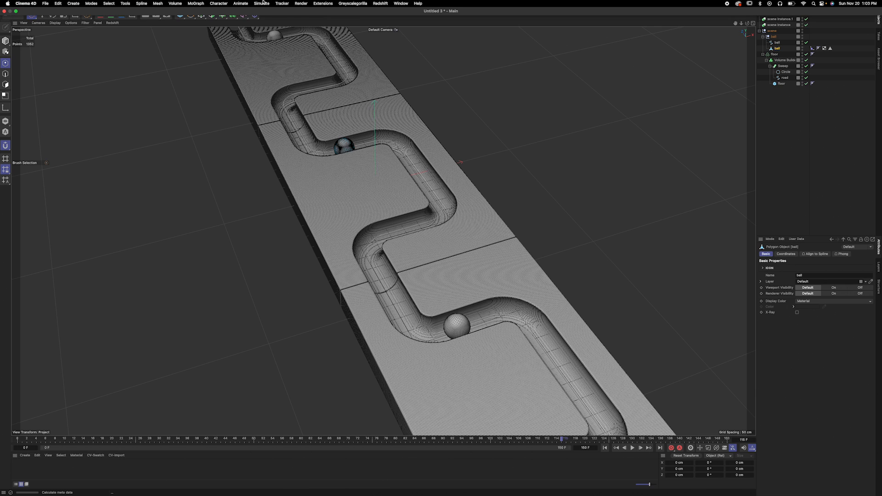
pyautogui.click(259, 2)
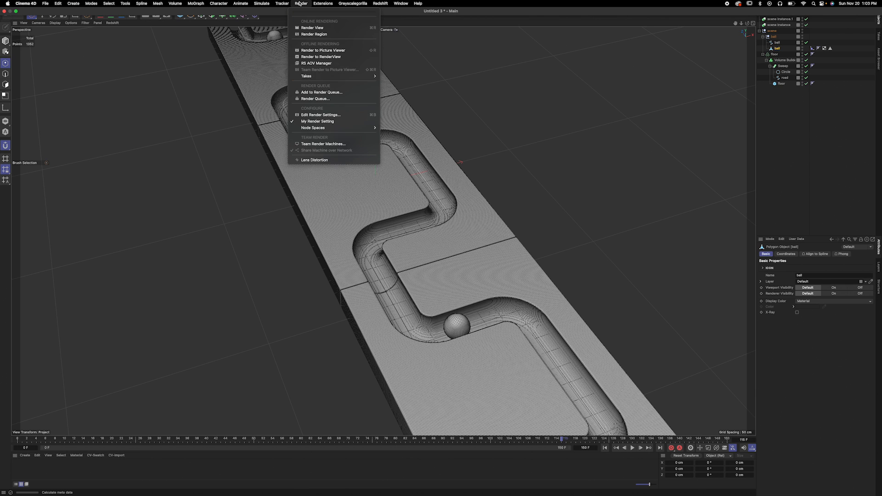
pyautogui.click(838, 70)
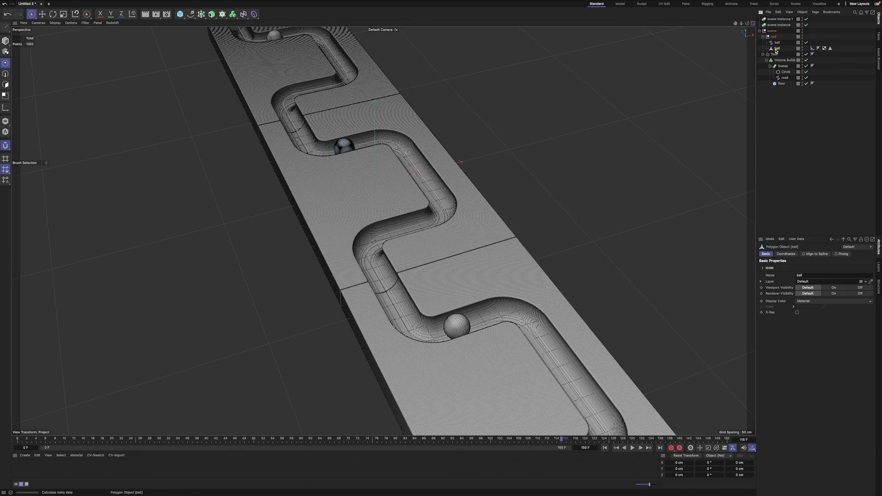
pyautogui.click(283, 3)
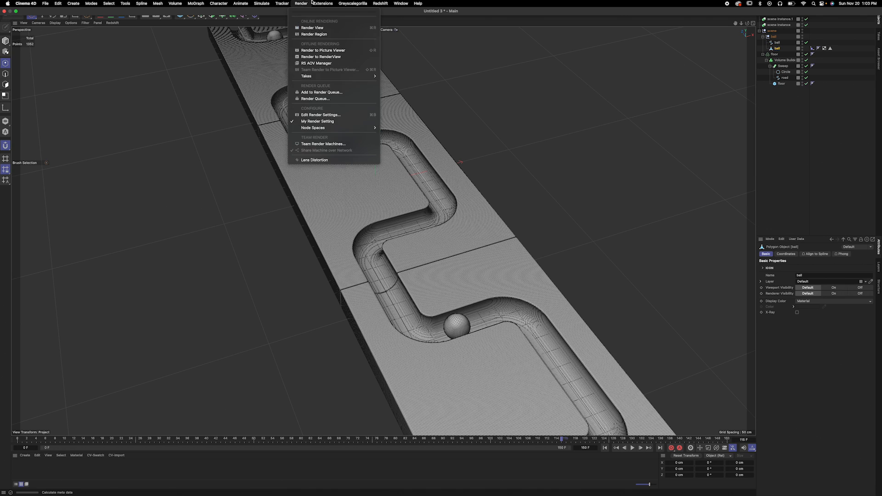
pyautogui.moveTo(348, 3)
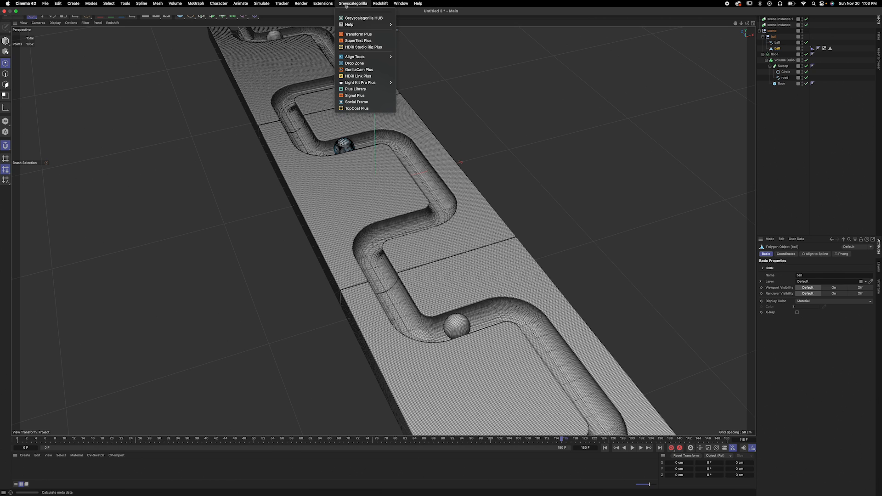
pyautogui.click(373, 96)
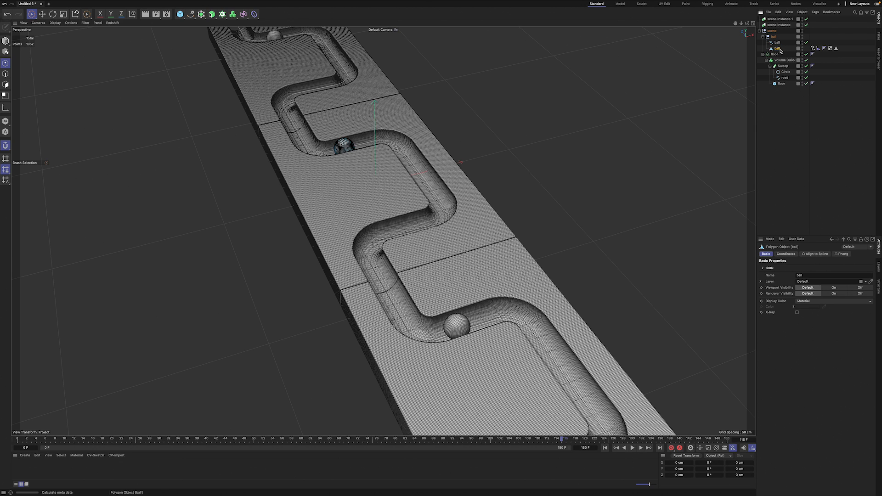
# - Link the ball's pitch rotation (R . P) to its Signal Plus tag, and return to the ball's coordinates
pyautogui.click(785, 254)
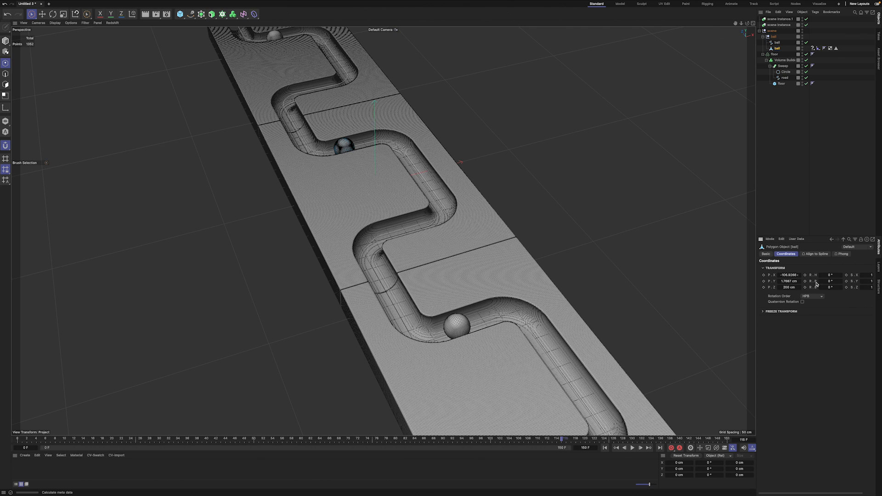
pyautogui.click(812, 48)
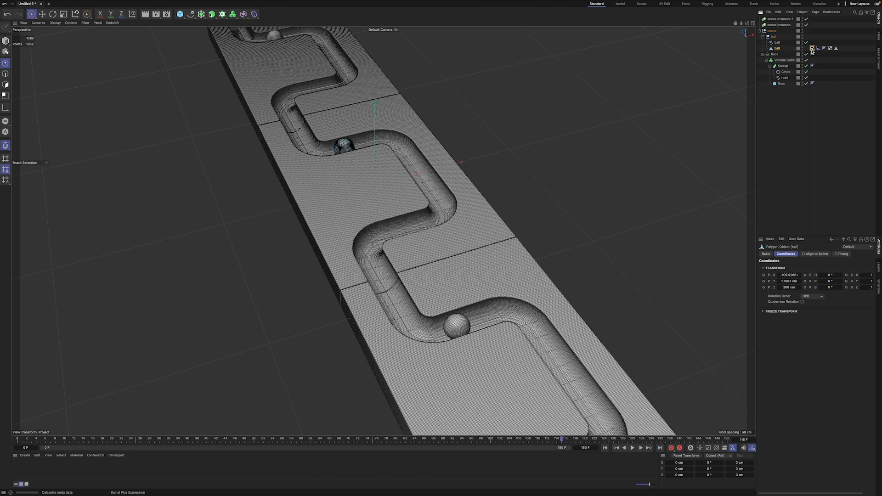
pyautogui.click(784, 48)
pyautogui.moveTo(833, 283); pyautogui.dragTo(859, 283)
pyautogui.click(812, 48)
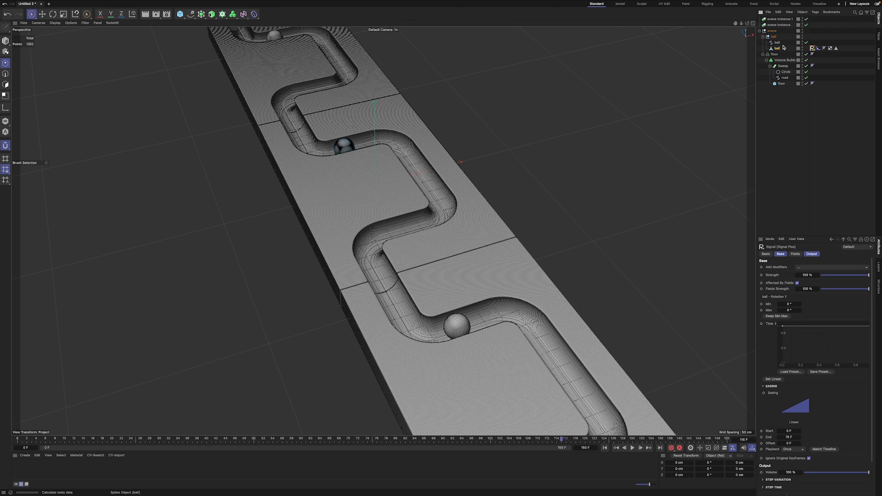
pyautogui.click(776, 48)
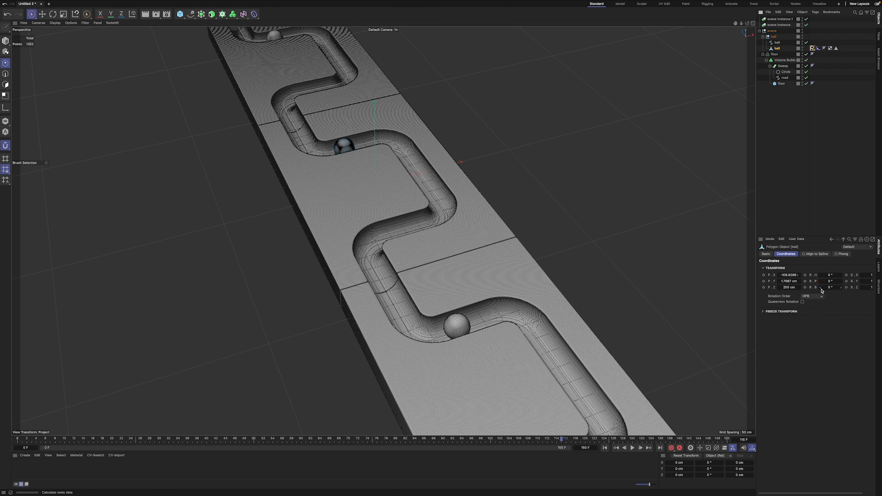
# - Give the ball's pitch Signal a maximum of 360°, a Linear spline preset and an end frame of 150, and preview the animation
pyautogui.click(812, 49)
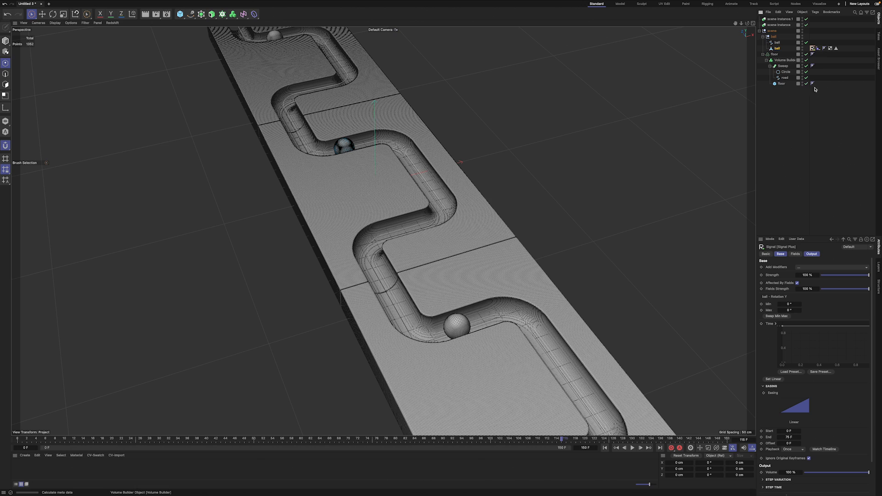
pyautogui.click(790, 311)
pyautogui.click(816, 338)
pyautogui.rightClick(821, 341)
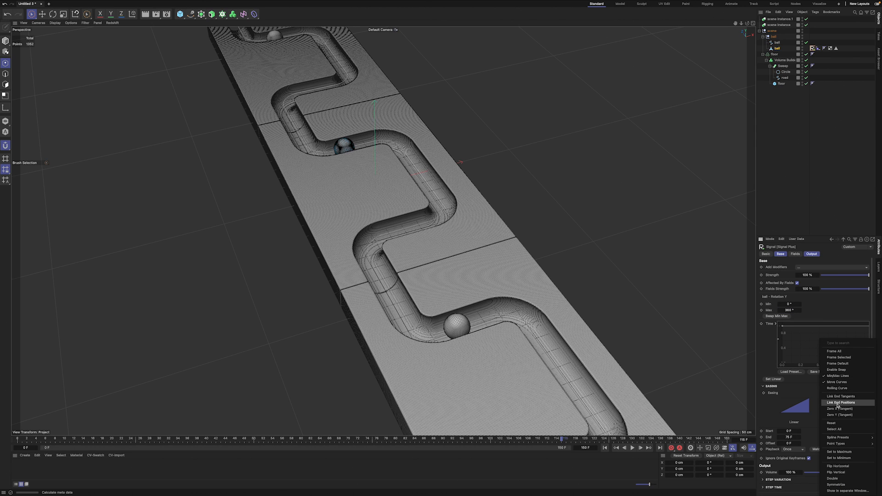
pyautogui.moveTo(851, 440)
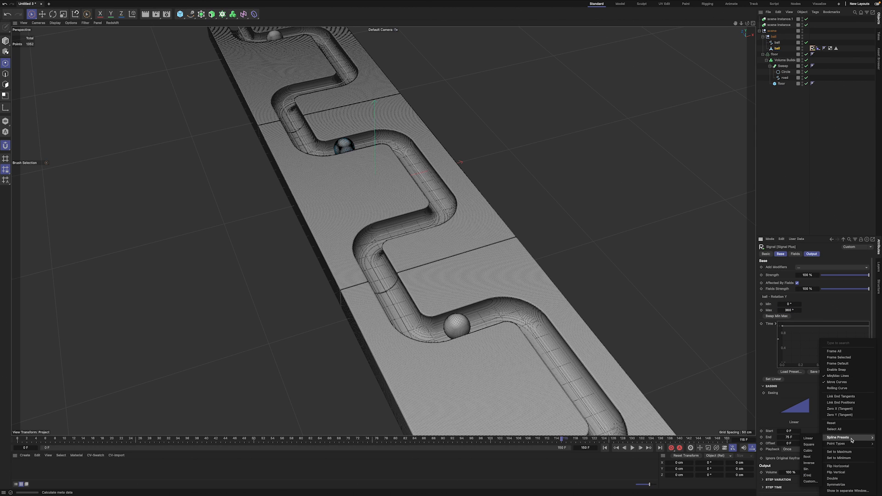
pyautogui.click(811, 438)
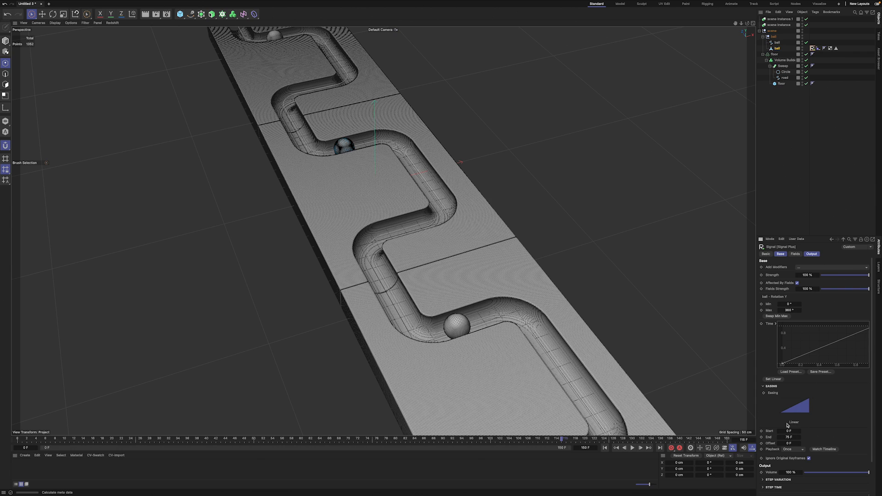
pyautogui.click(788, 437)
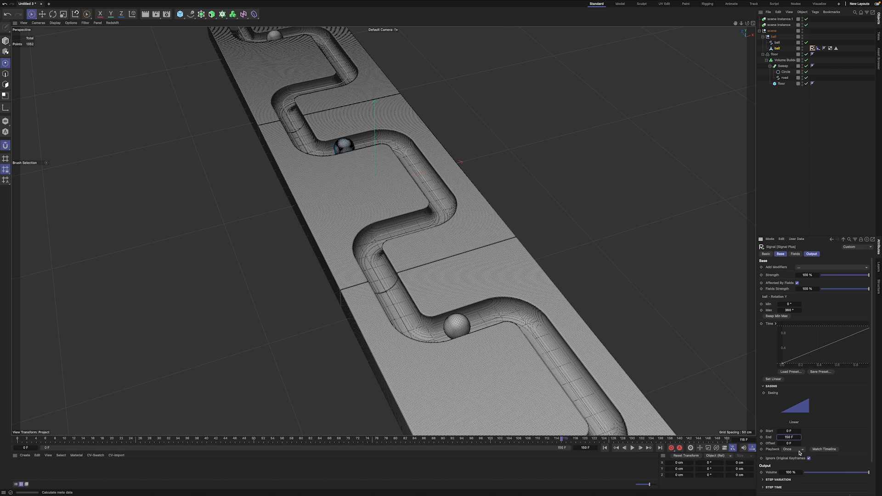
pyautogui.click(633, 449)
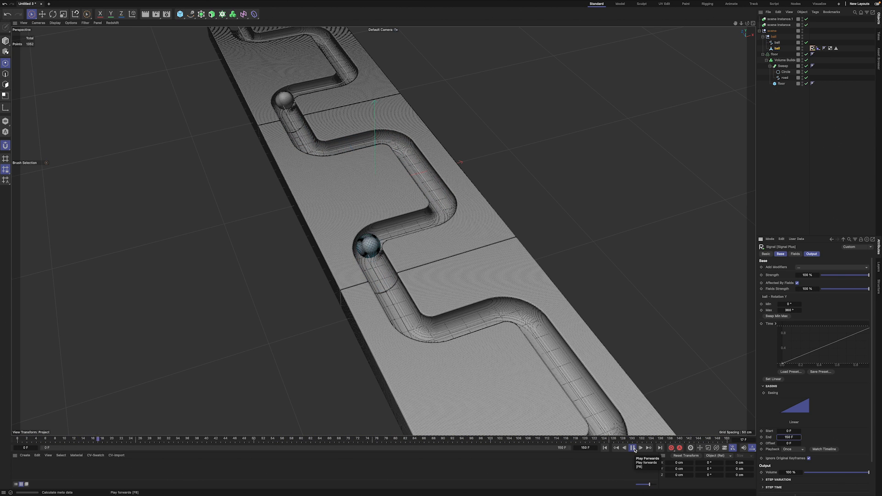
pyautogui.click(634, 448)
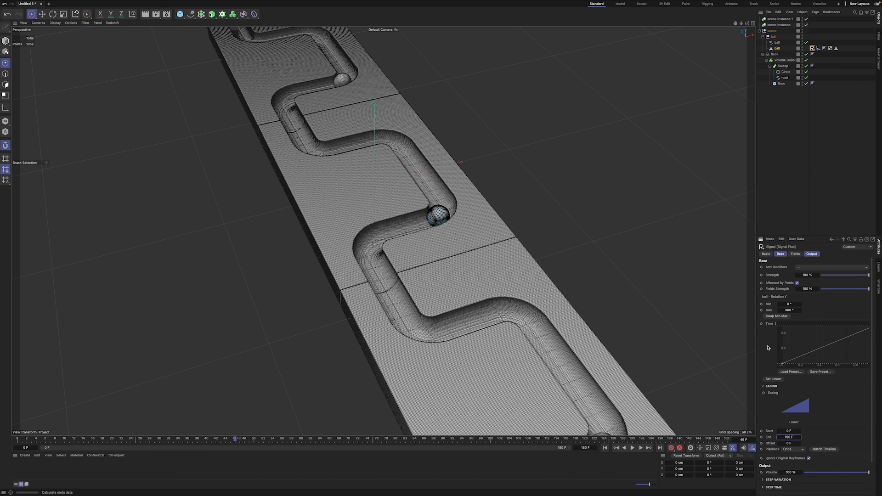
# - Try an end frame of 75 for the pitch Signal and play the animation to judge the spin speed
pyautogui.scroll(-3, 774, 342)
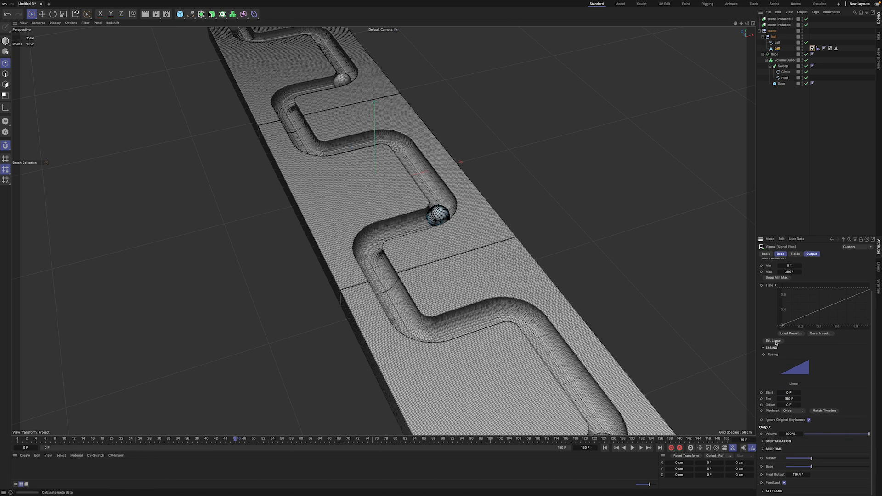
pyautogui.click(787, 399)
pyautogui.press('Return')
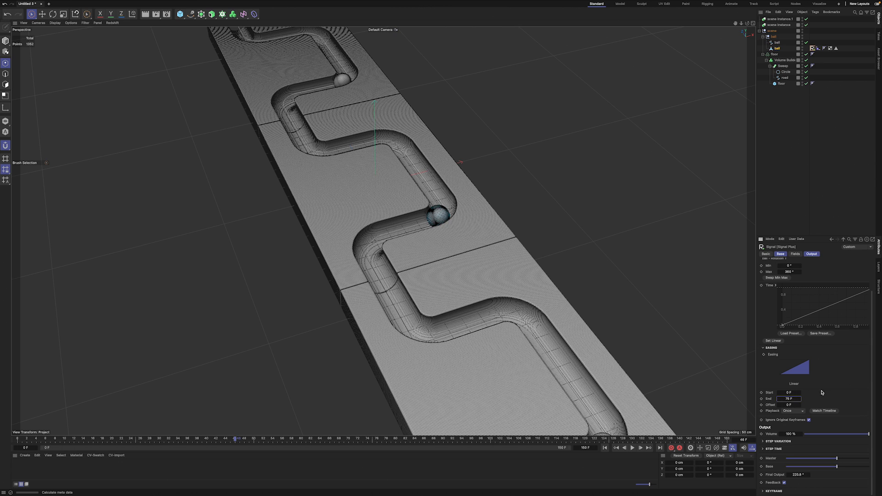
pyautogui.click(632, 449)
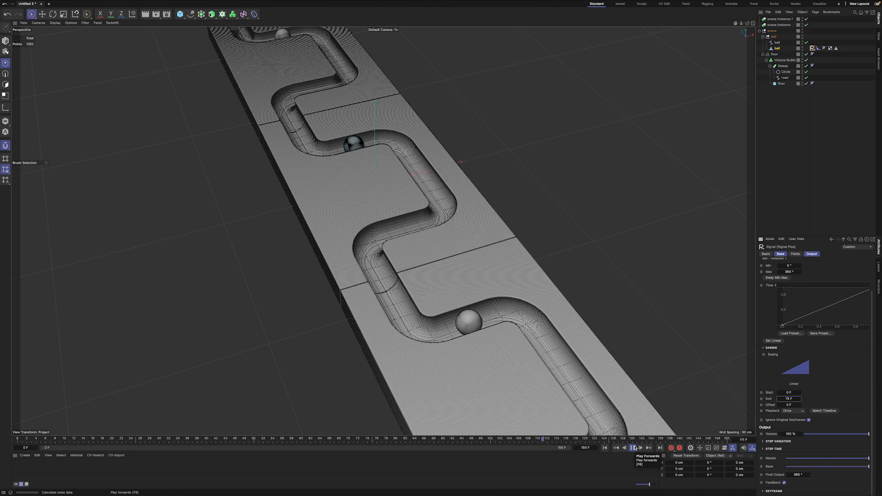
pyautogui.click(634, 448)
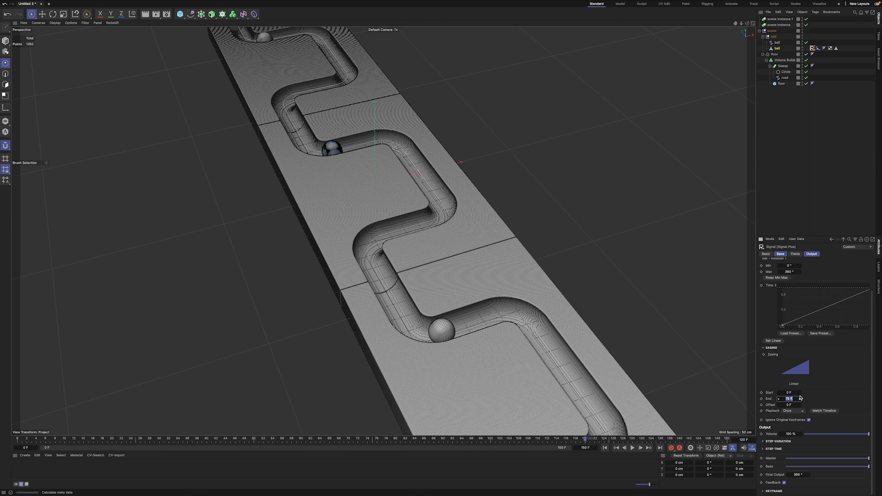
# - Set the pitch Signal's end frame to 150 and its maximum to 1800°, and preview the animation
pyautogui.press('Return')
pyautogui.click(801, 272)
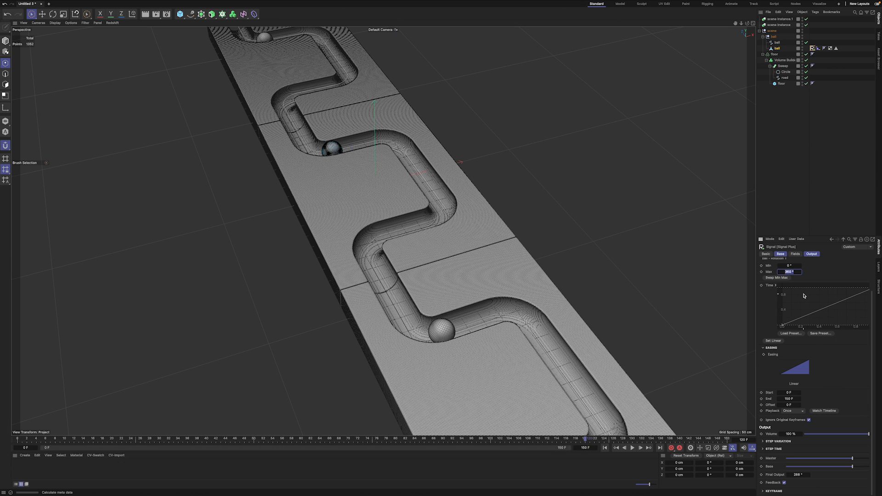
pyautogui.click(793, 271)
pyautogui.click(817, 271)
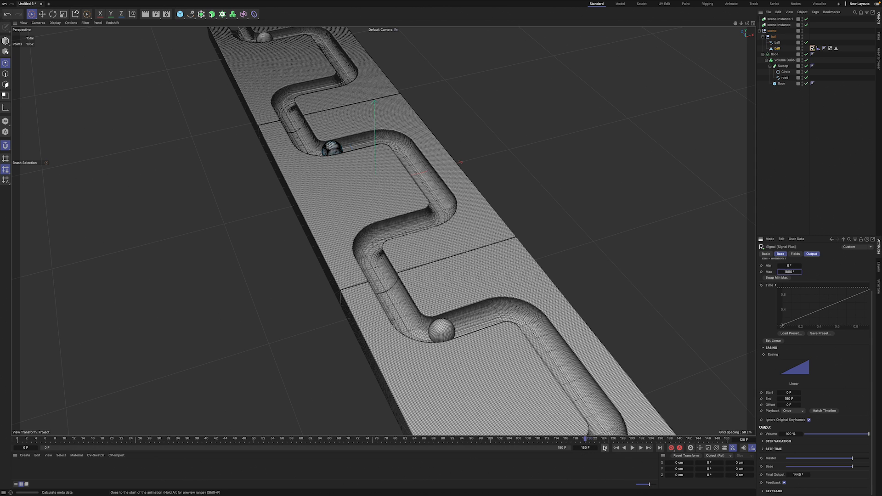
pyautogui.click(633, 448)
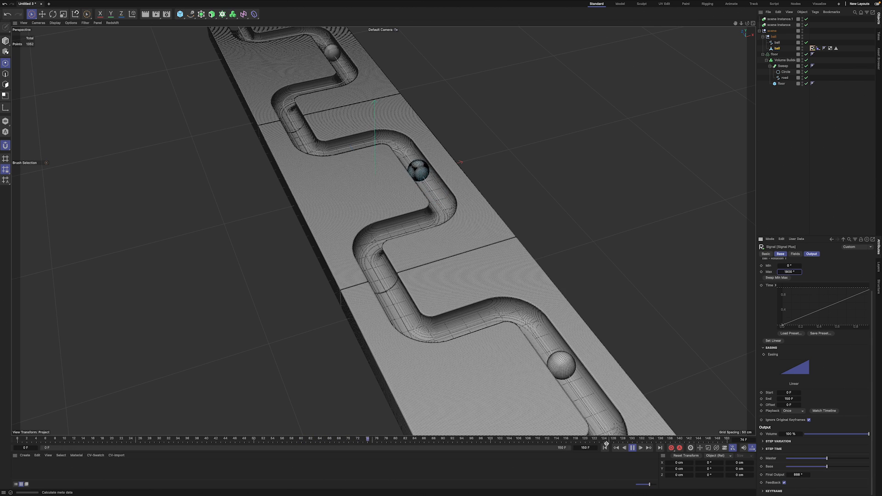
pyautogui.click(634, 449)
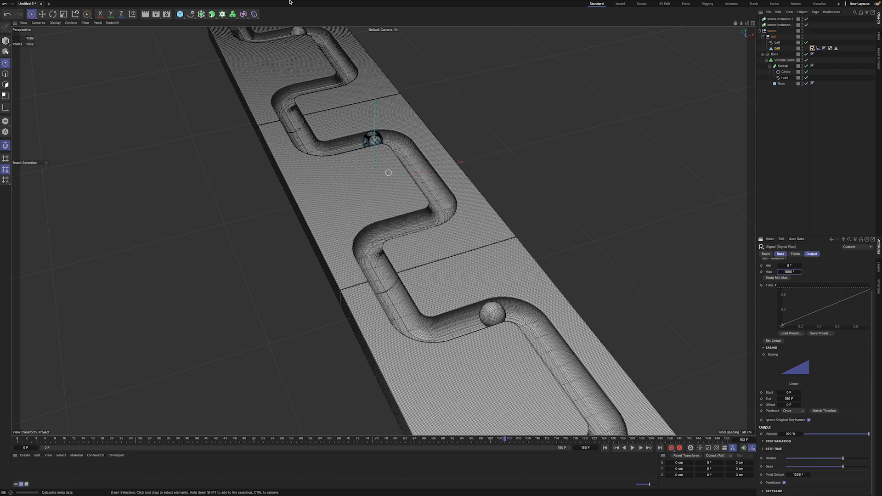
# - Add a second Signal Plus tag to the ball mesh and link the ball's bank rotation (R . B) to it
pyautogui.click(331, 3)
pyautogui.moveTo(353, 3)
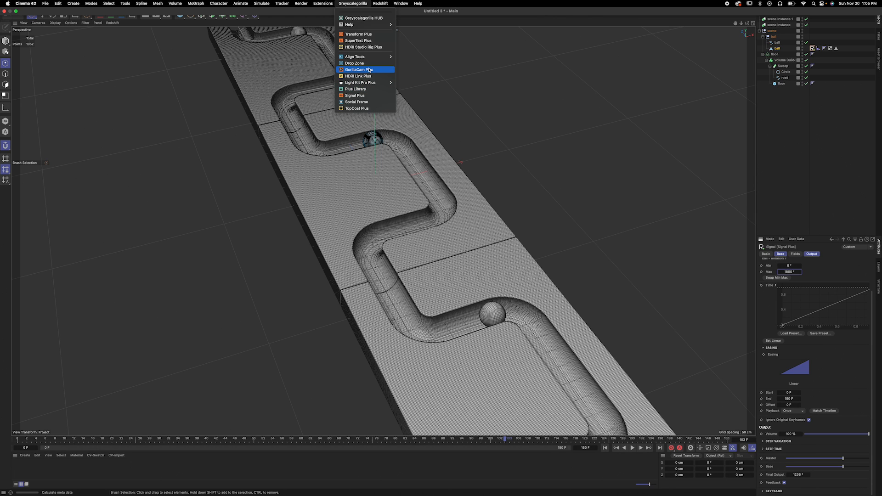
pyautogui.click(355, 95)
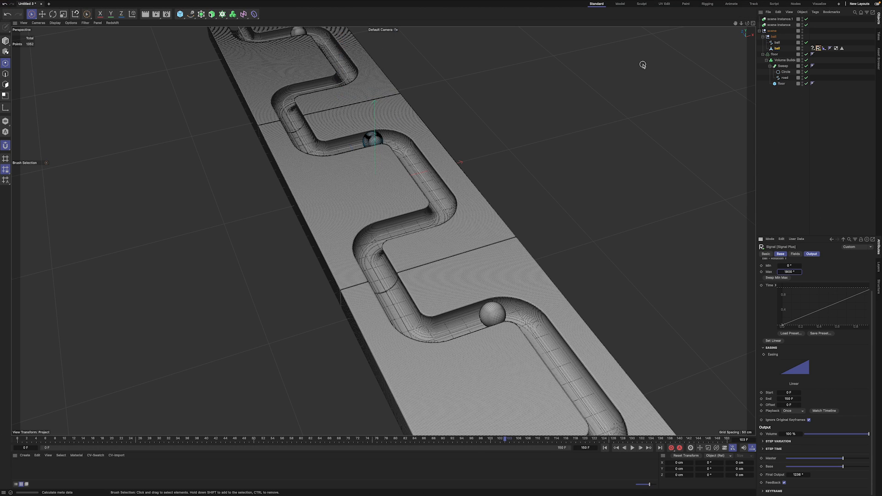
pyautogui.click(778, 48)
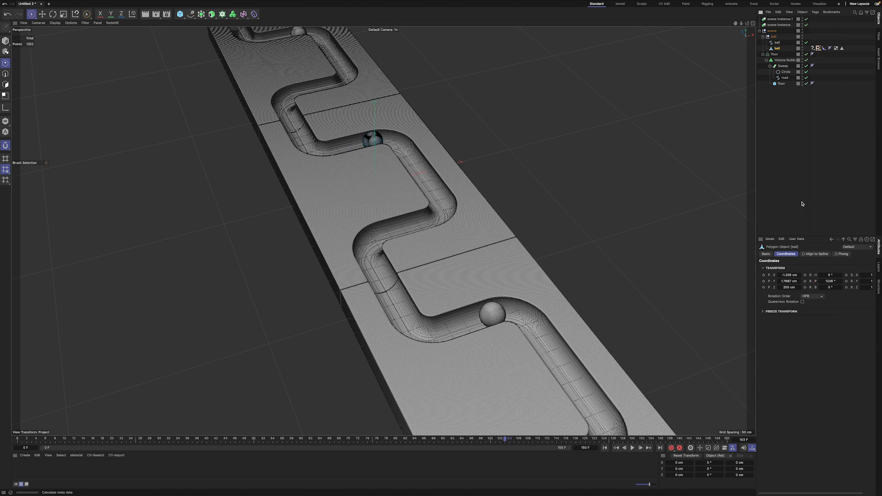
pyautogui.click(813, 48)
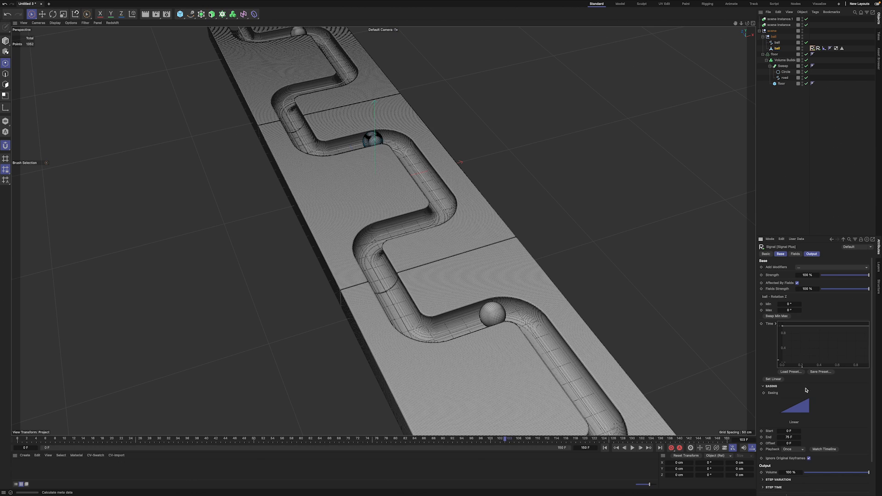
# - Give the bank Signal a Linear spline preset, an end frame of 150 and a maximum of 1440°, and preview the animation
pyautogui.rightClick(810, 341)
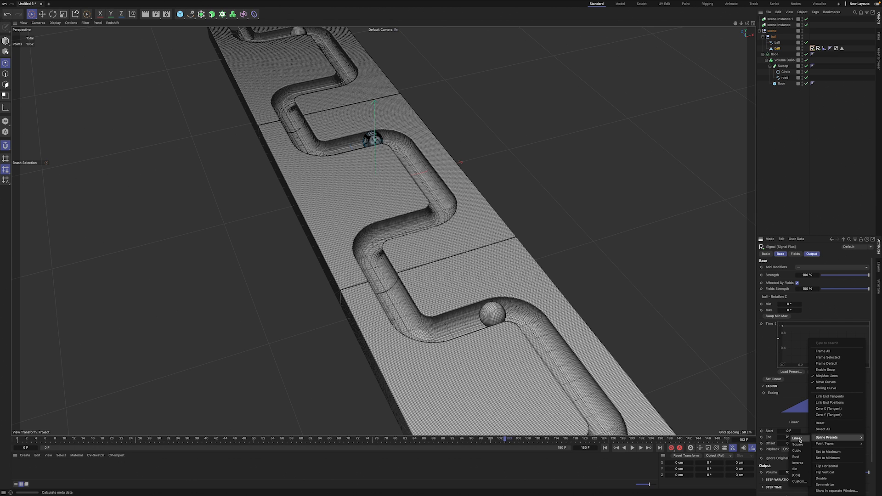
pyautogui.click(800, 440)
pyautogui.click(792, 438)
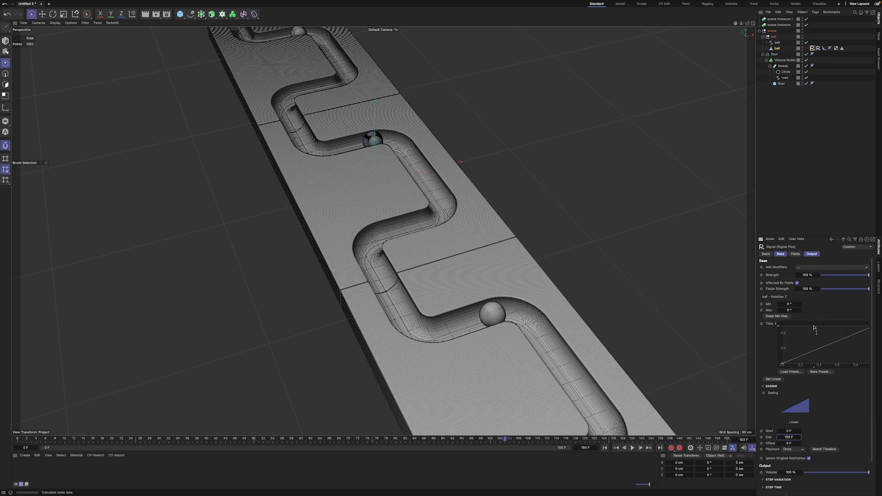
pyautogui.click(788, 310)
pyautogui.press('Return')
pyautogui.click(632, 448)
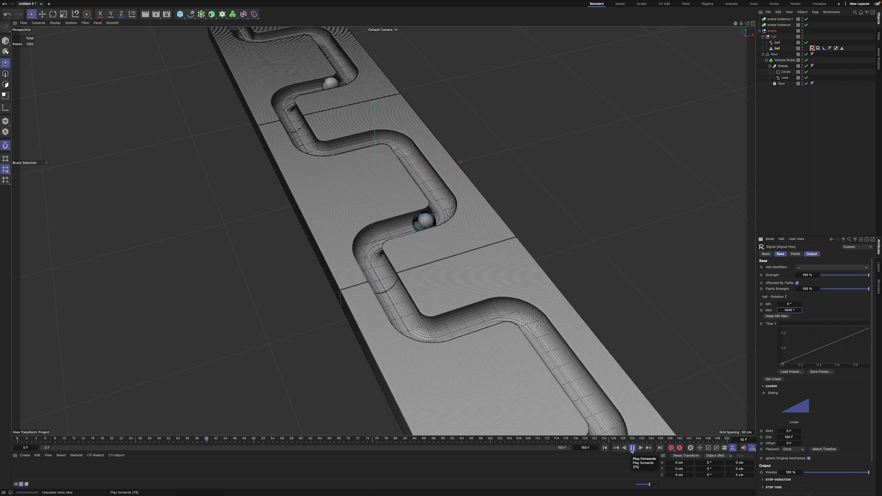
pyautogui.click(632, 448)
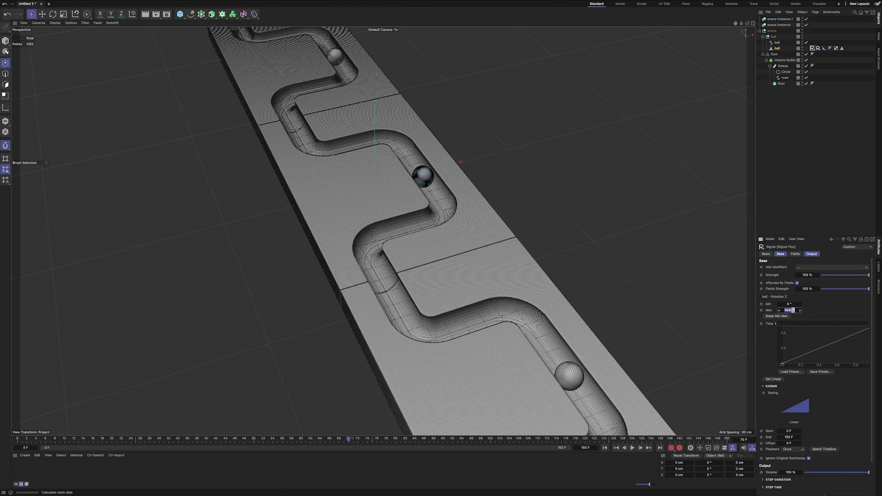
# - Set the bank Signal's maximum to 720° and replay the animation
pyautogui.press('Return')
pyautogui.click(616, 448)
pyautogui.click(633, 448)
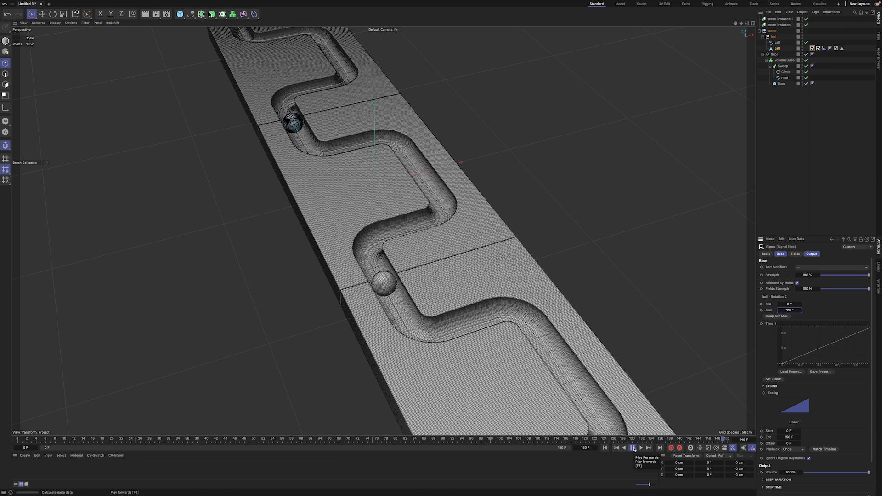
pyautogui.click(633, 449)
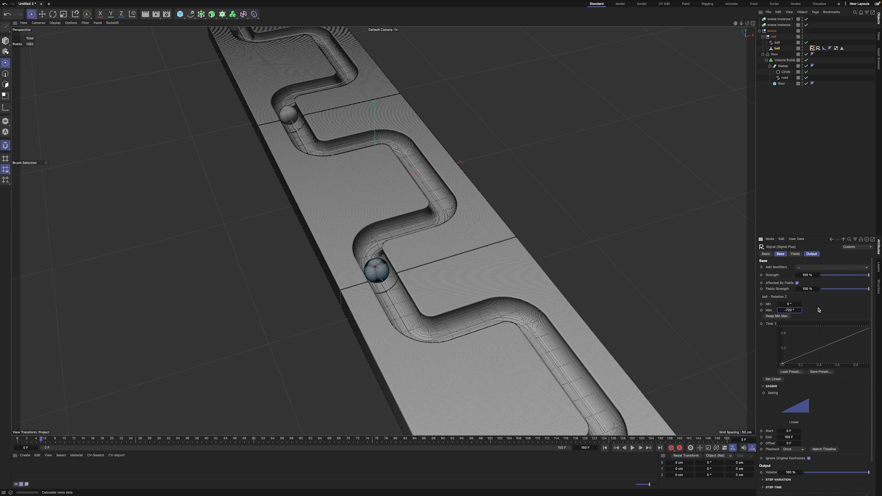
# - Reverse both spins by setting the maximum to -720° for bank and -1800° for pitch, and preview the ball's rotation
pyautogui.press('Return')
pyautogui.click(818, 48)
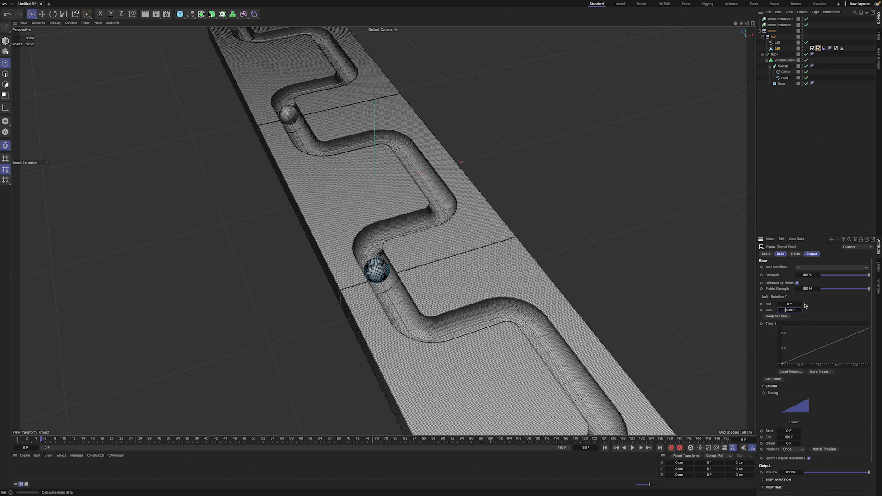
pyautogui.press('Return')
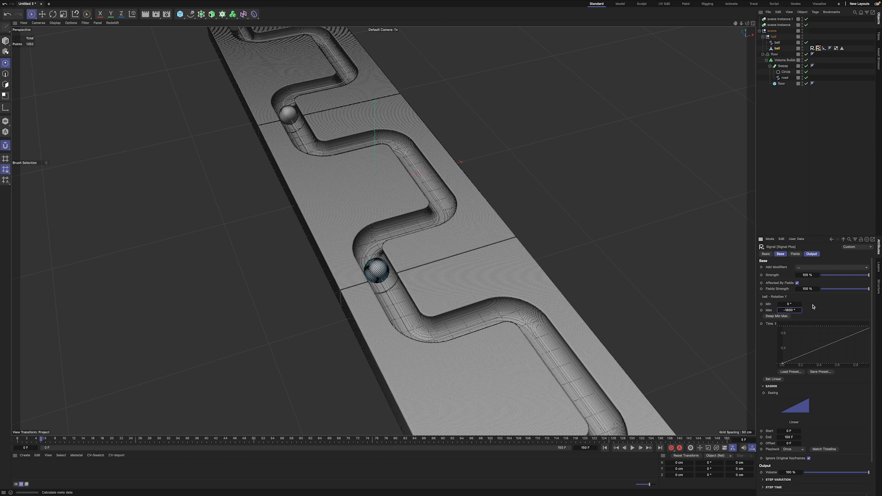
pyautogui.click(632, 448)
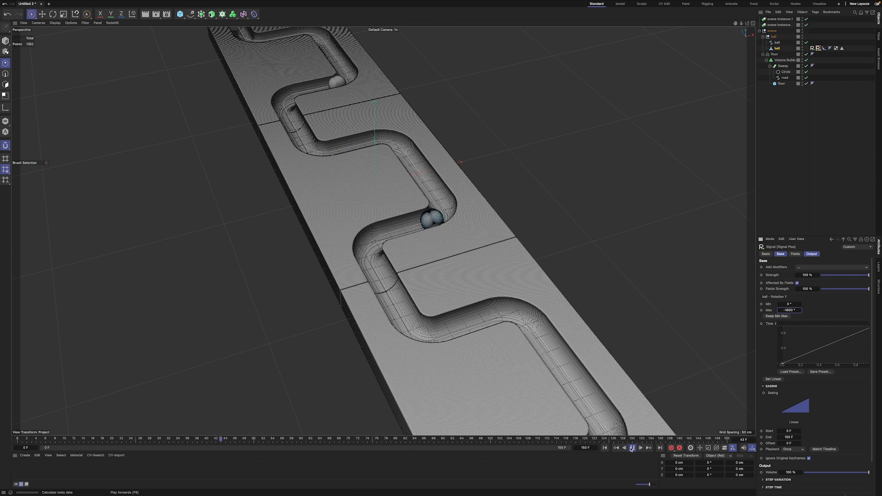
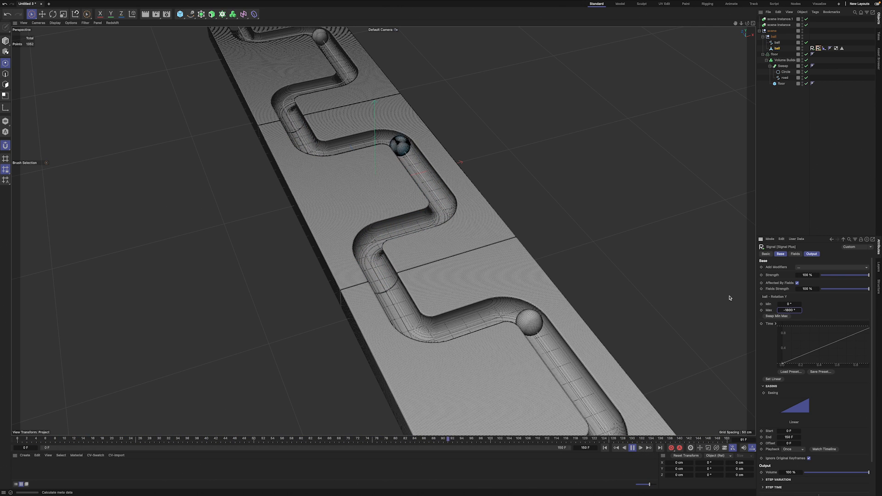
pyautogui.click(778, 49)
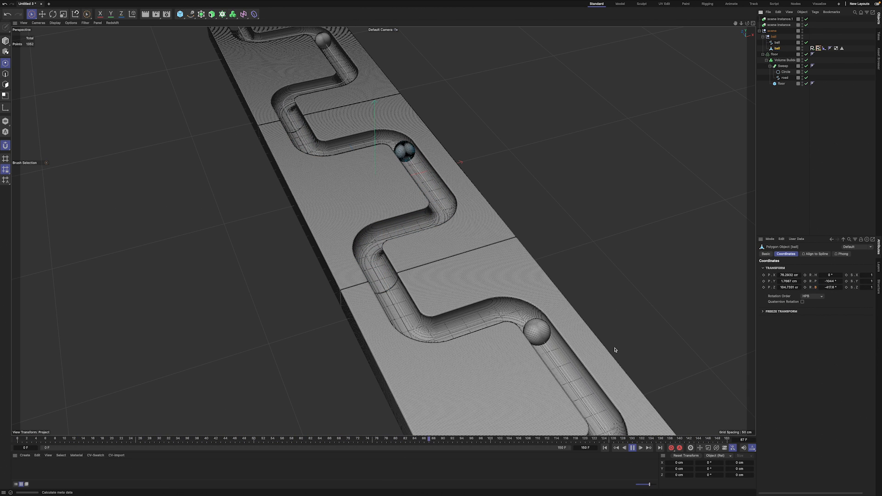
pyautogui.click(632, 448)
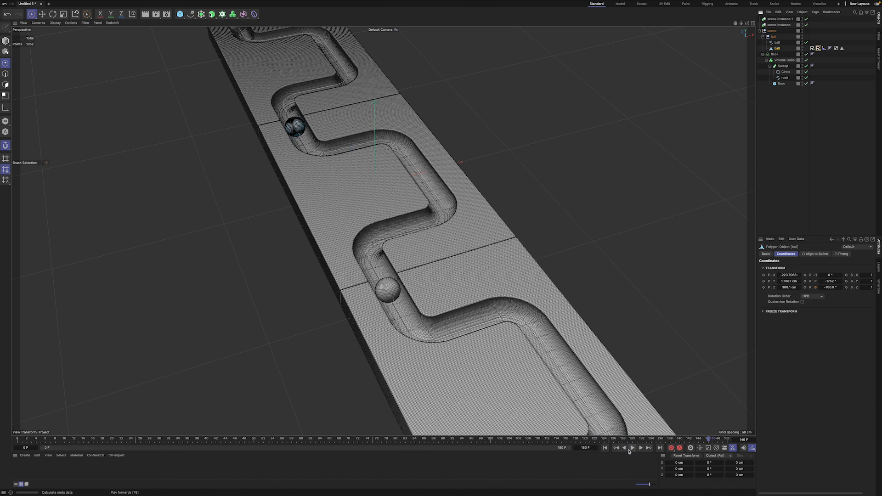
# - Collapse the ball and floor groups in the hierarchy and add a Plane object
pyautogui.click(763, 36)
pyautogui.click(763, 42)
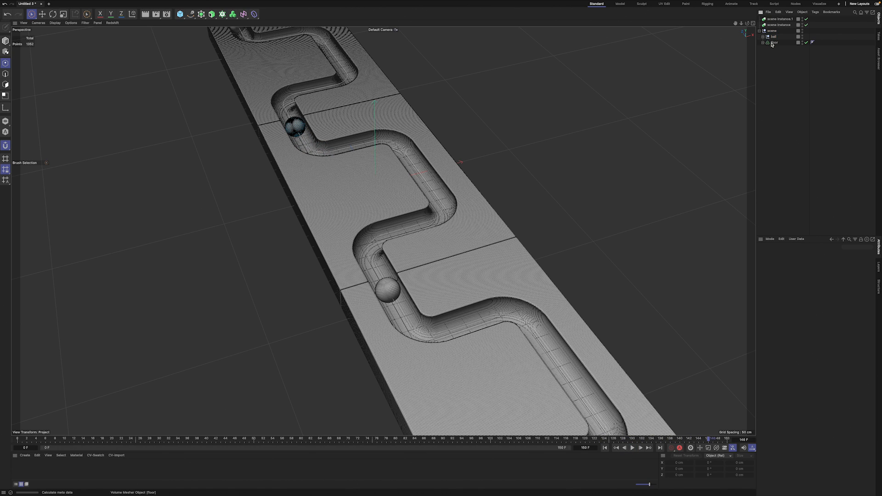
pyautogui.click(180, 14)
pyautogui.click(244, 38)
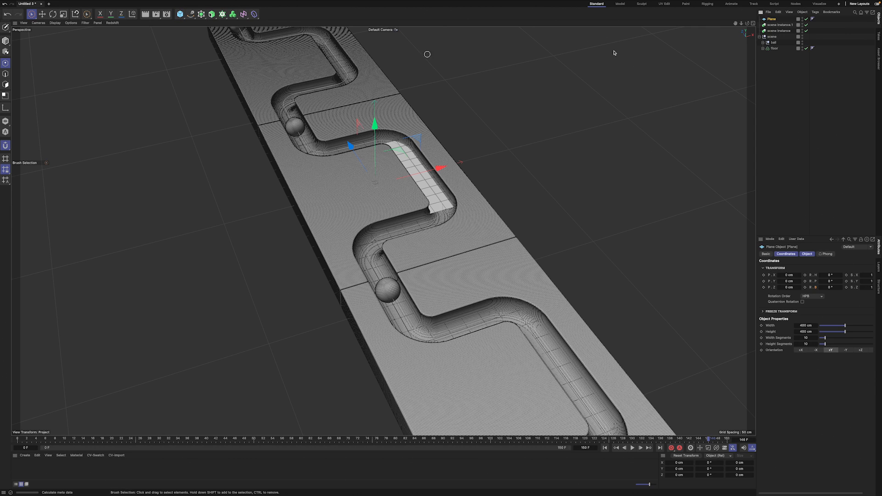
# - Disable both scene instances and move the plane into the scene group above the ball group
pyautogui.click(807, 31)
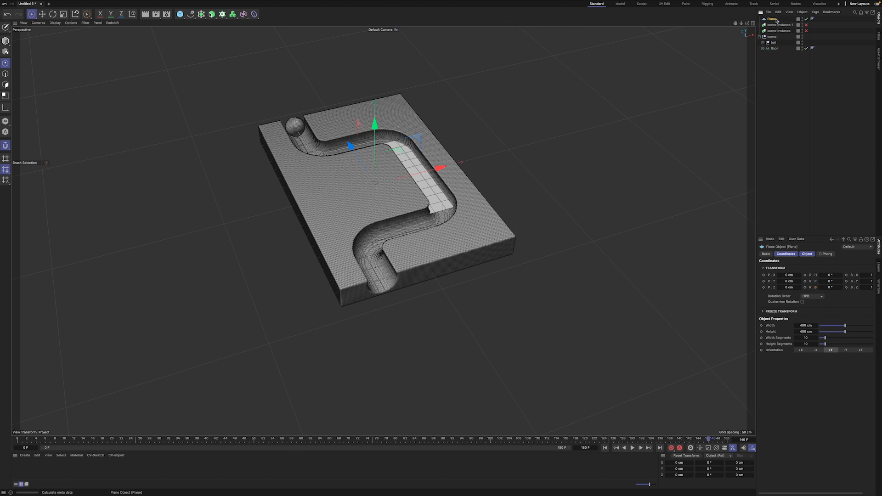
pyautogui.moveTo(779, 20); pyautogui.dragTo(776, 41)
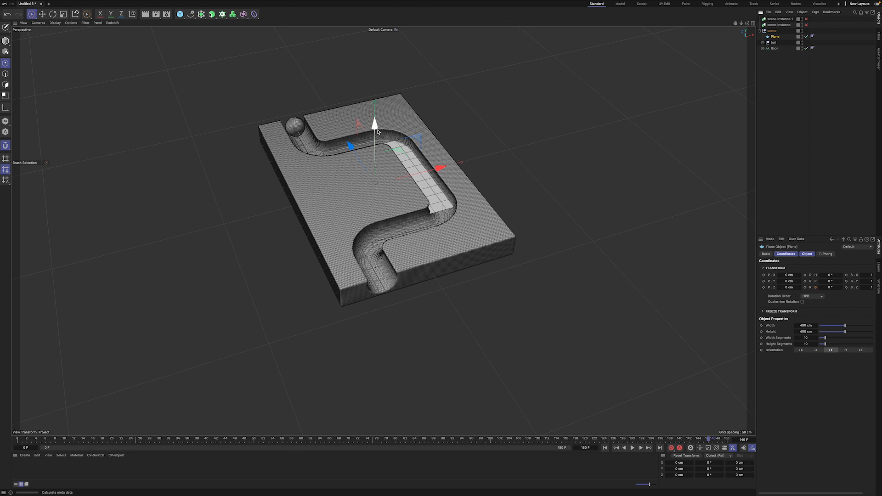
# - Lower the plane to Y -30 cm and stretch it to about 942 cm wide and 822 cm long
pyautogui.moveTo(375, 136)
pyautogui.mouseDown()
pyautogui.moveTo(379, 145)
pyautogui.moveTo(375, 134)
pyautogui.mouseUp()
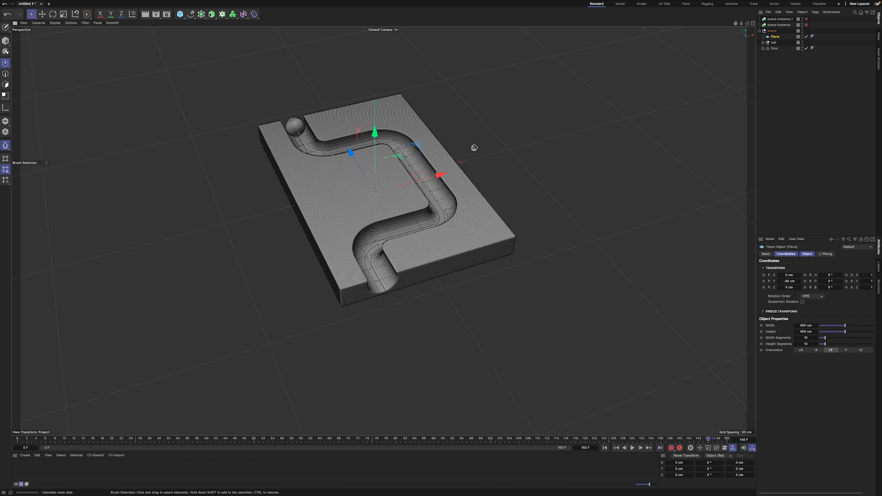
pyautogui.click(5, 40)
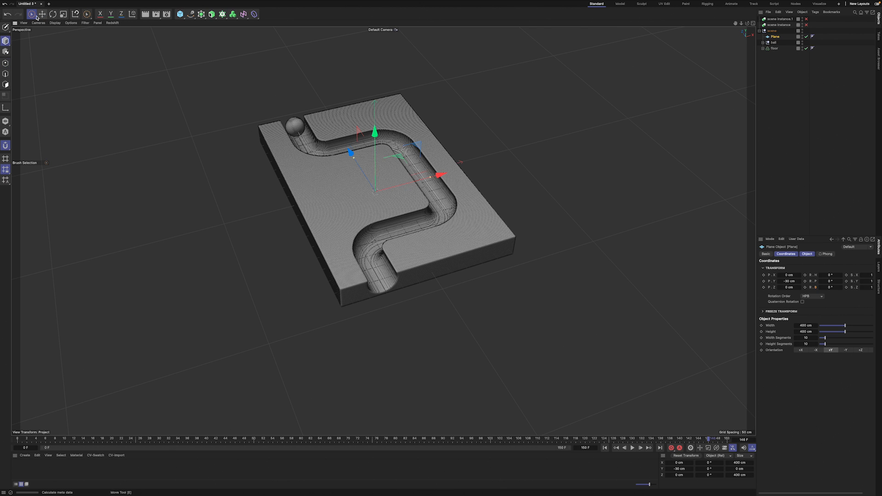
pyautogui.moveTo(431, 177); pyautogui.dragTo(504, 171)
pyautogui.moveTo(351, 147); pyautogui.dragTo(326, 131)
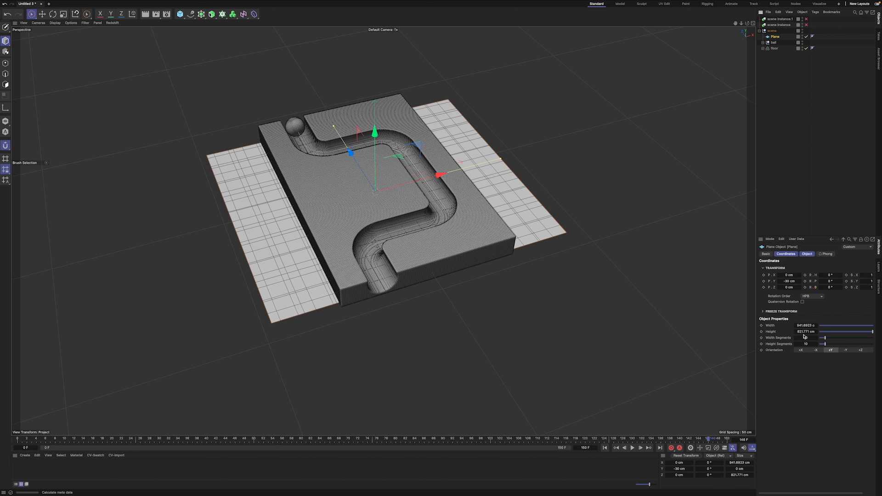
# - Enable the first scene instance, turn off snapping, and lengthen the plane to close the gap to the neighbouring copy
pyautogui.click(806, 24)
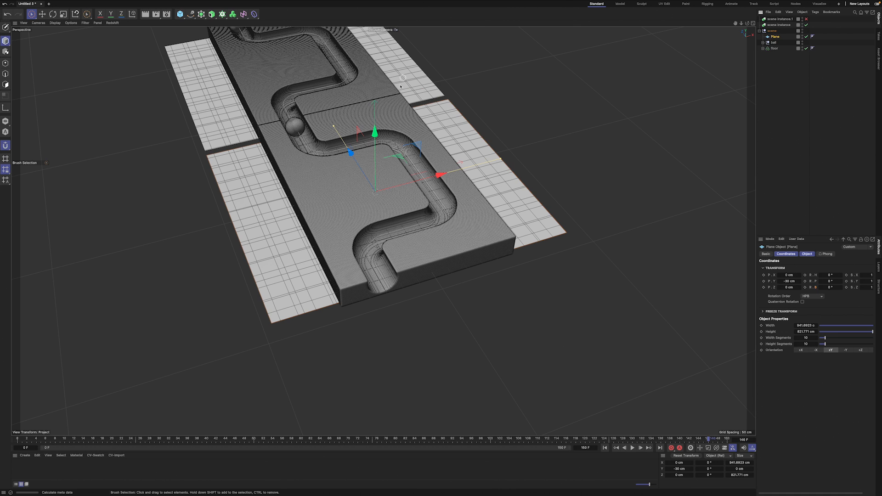
pyautogui.moveTo(333, 129); pyautogui.dragTo(335, 124)
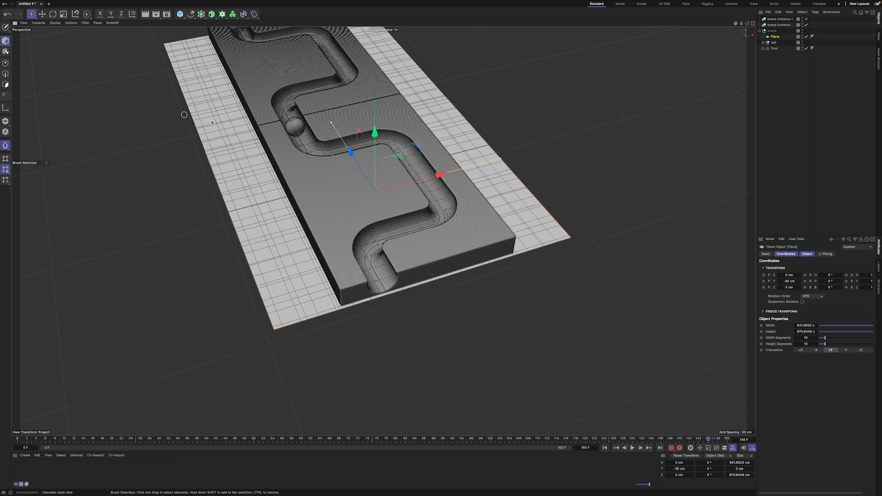
pyautogui.click(5, 145)
pyautogui.moveTo(332, 125); pyautogui.dragTo(333, 125)
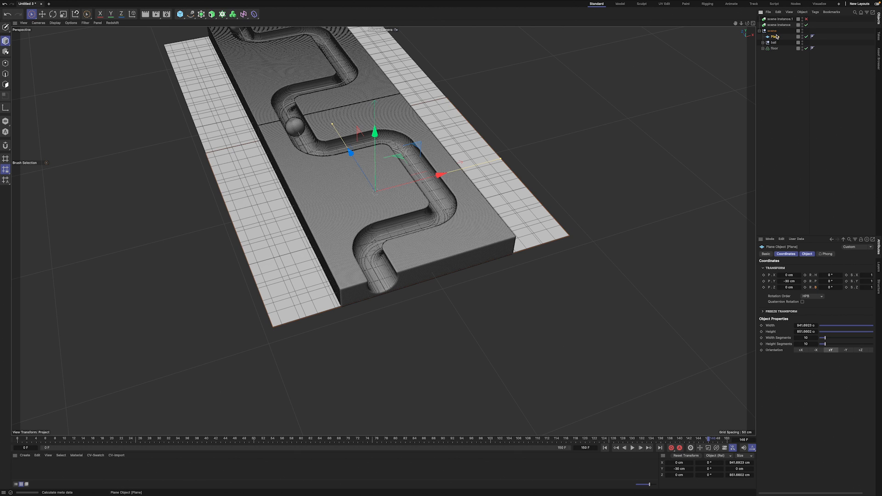
# - Widen the plane far beyond both sides of the floor and enable the second scene instance
pyautogui.moveTo(501, 159); pyautogui.dragTo(642, 140)
pyautogui.click(780, 116)
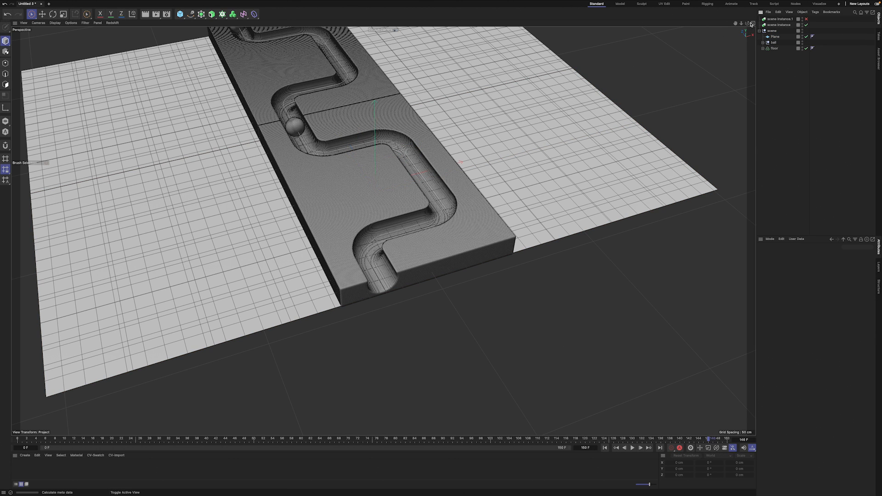
pyautogui.click(807, 18)
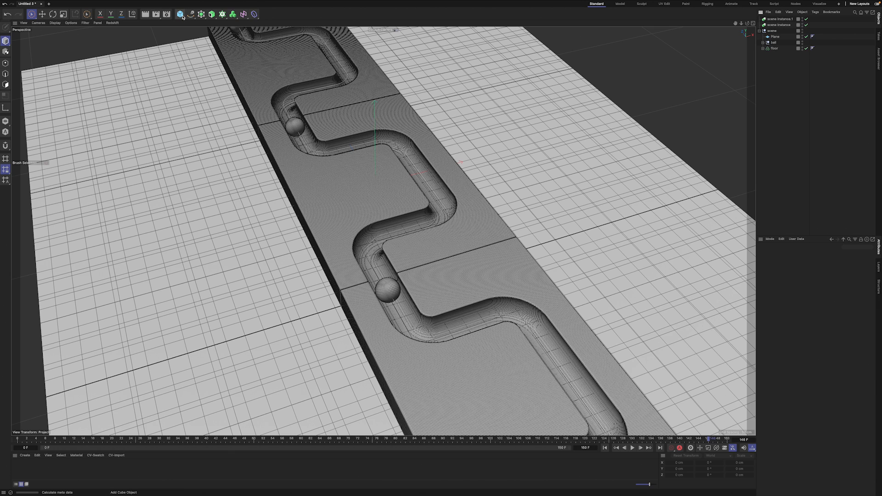
# - Add a Null and keyframe its Z position from 0 cm at frame 0 to 850 cm at frame 150
pyautogui.moveTo(180, 14); pyautogui.dragTo(264, 15)
pyautogui.moveTo(181, 14); pyautogui.dragTo(201, 23)
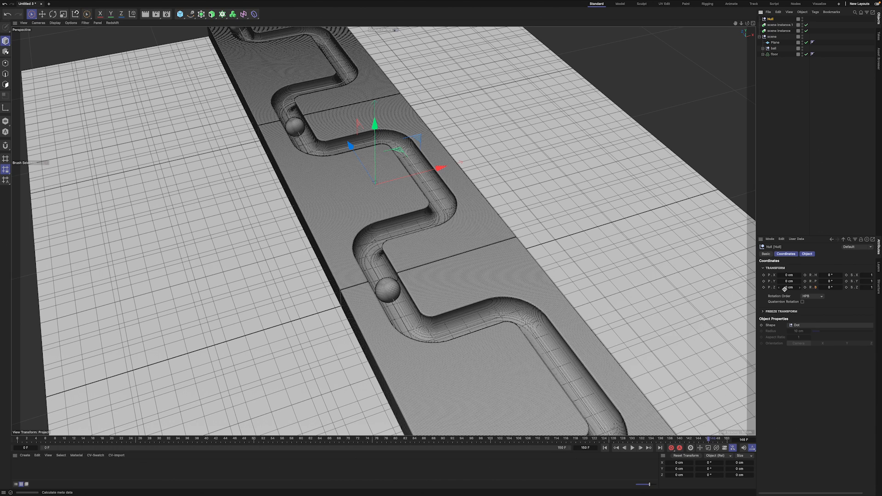
pyautogui.click(603, 450)
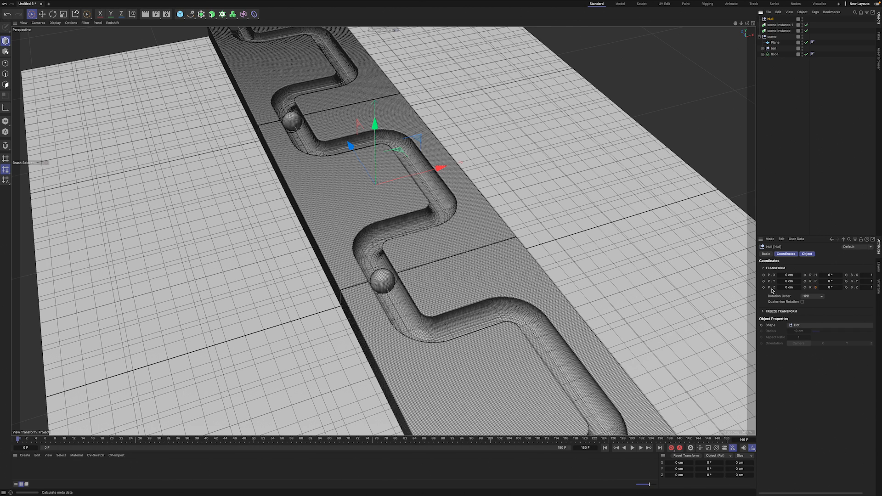
pyautogui.click(764, 287)
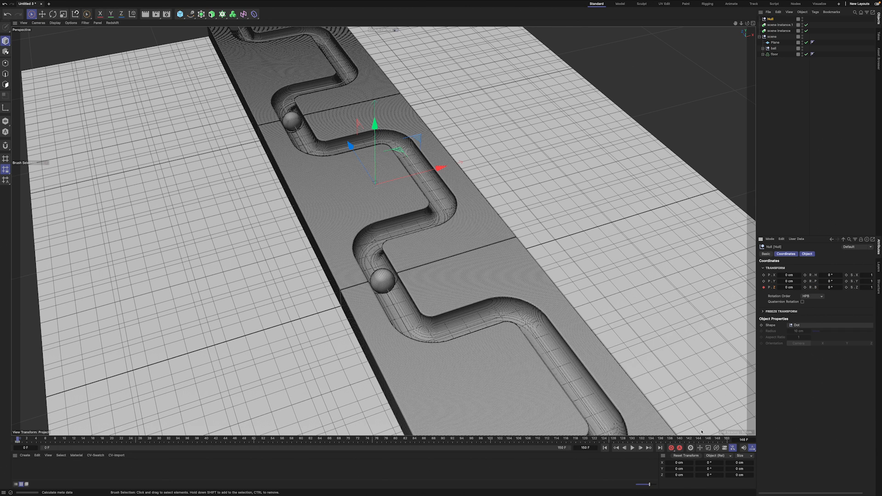
pyautogui.click(661, 448)
pyautogui.click(794, 287)
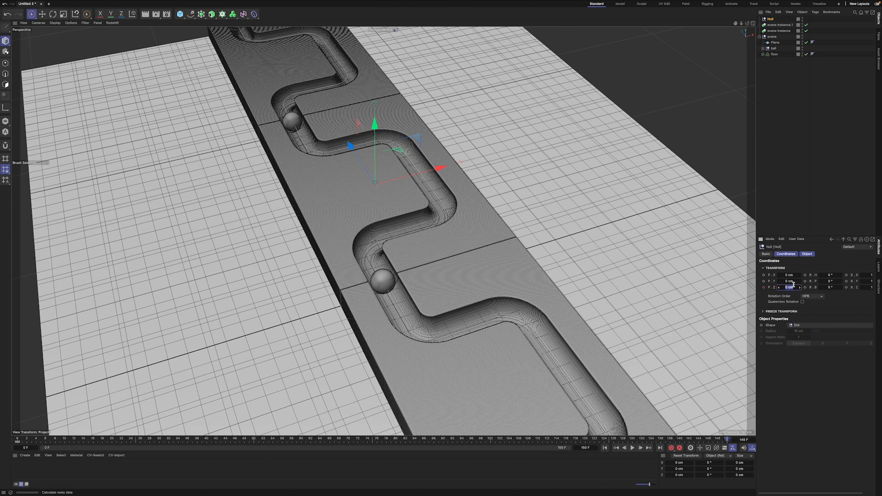
pyautogui.write('850')
pyautogui.press('Return')
pyautogui.click(765, 288)
# - Make the null's position keyframes linear in the Dope Sheet and close the timeline window
pyautogui.click(381, 3)
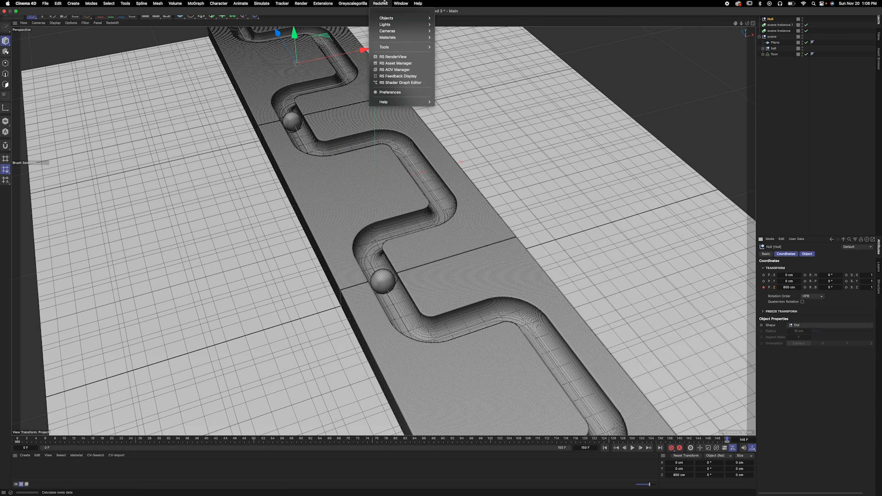
pyautogui.moveTo(401, 3)
pyautogui.click(433, 157)
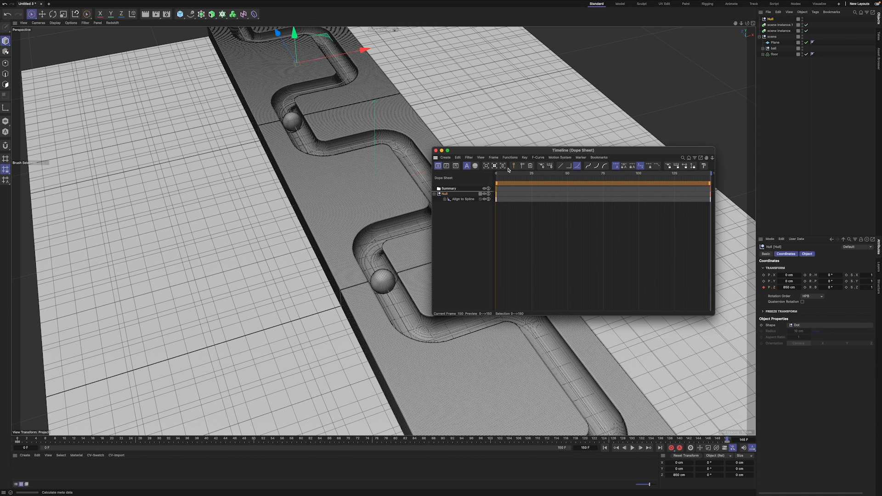
pyautogui.click(436, 150)
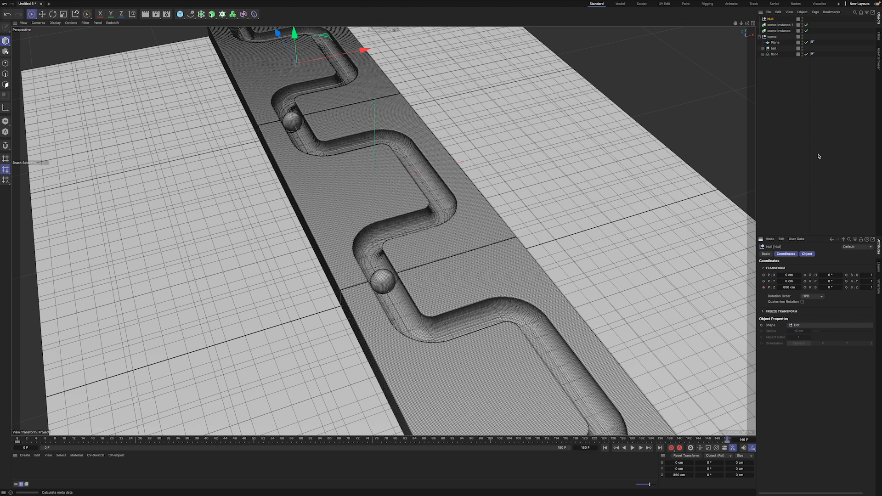
# - Rename the null as control and preview its animation together with the rolling balls
pyautogui.doubleClick(771, 19)
pyautogui.write('control')
pyautogui.press('Return')
pyautogui.click(633, 448)
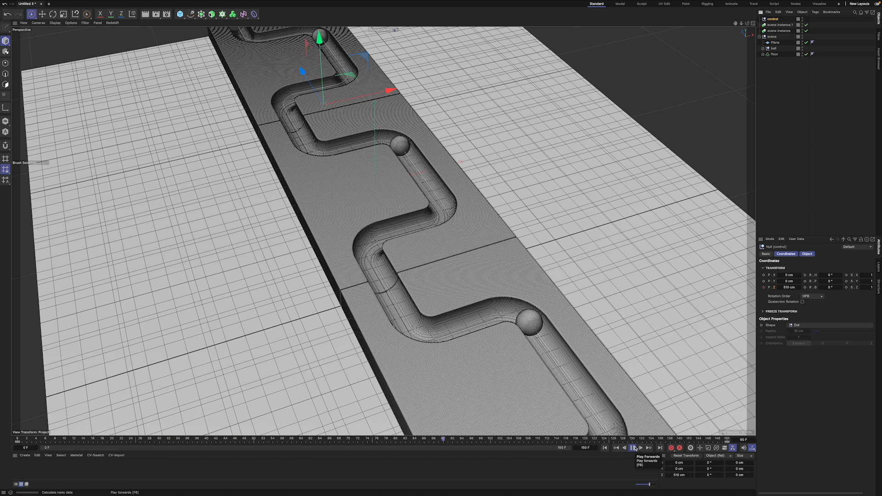
pyautogui.click(634, 448)
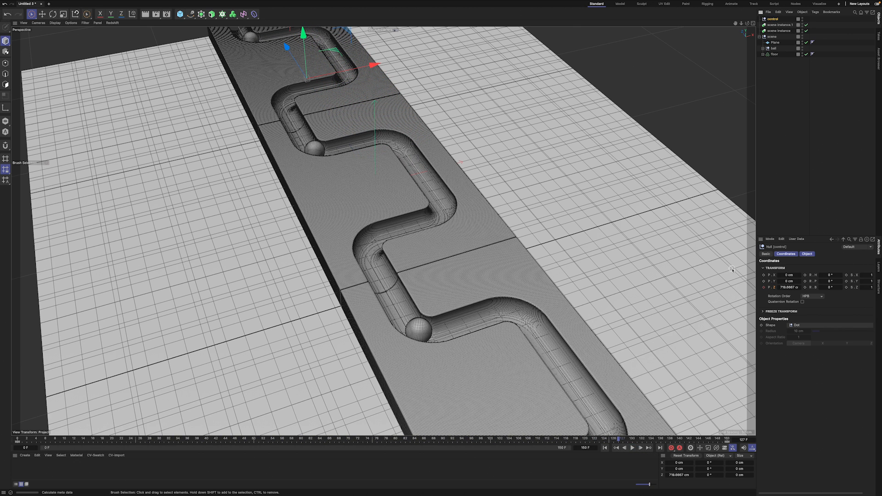
# - Add a standard Redshift camera from the current perspective view
pyautogui.click(323, 3)
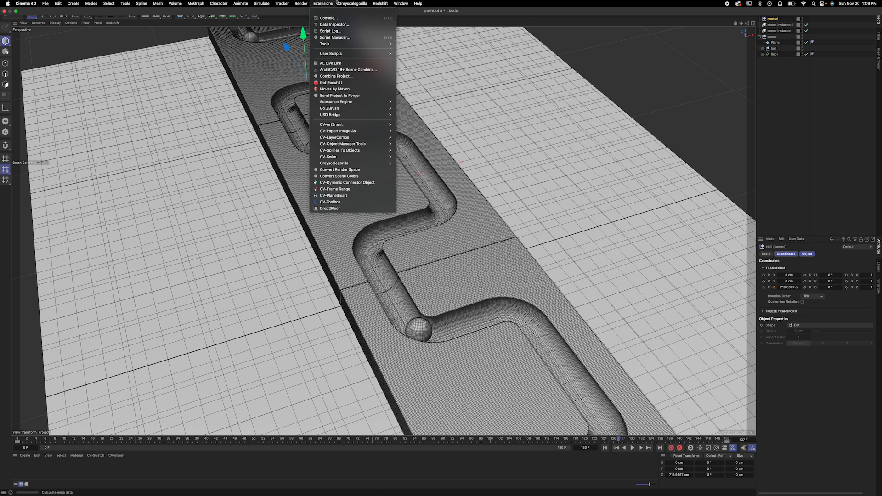
pyautogui.moveTo(381, 4)
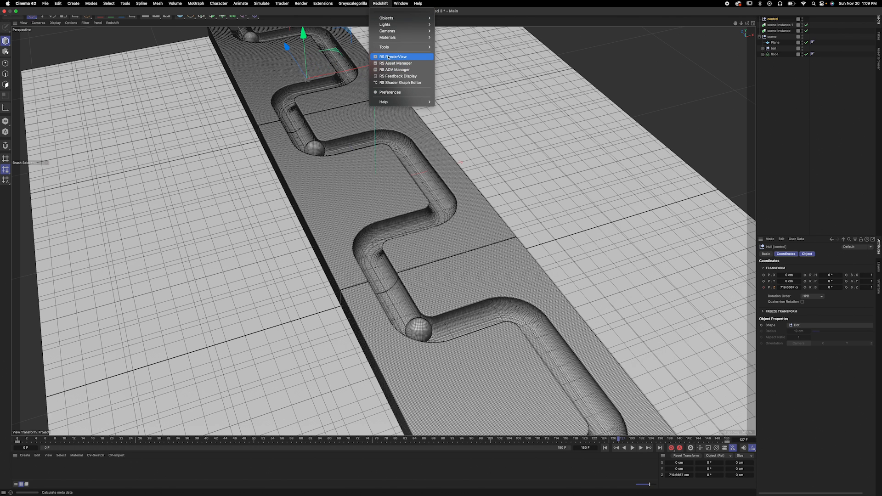
pyautogui.moveTo(388, 31)
pyautogui.click(455, 37)
# - Open the Redshift RenderView, move its window clear of the track, and start the live render
pyautogui.click(381, 3)
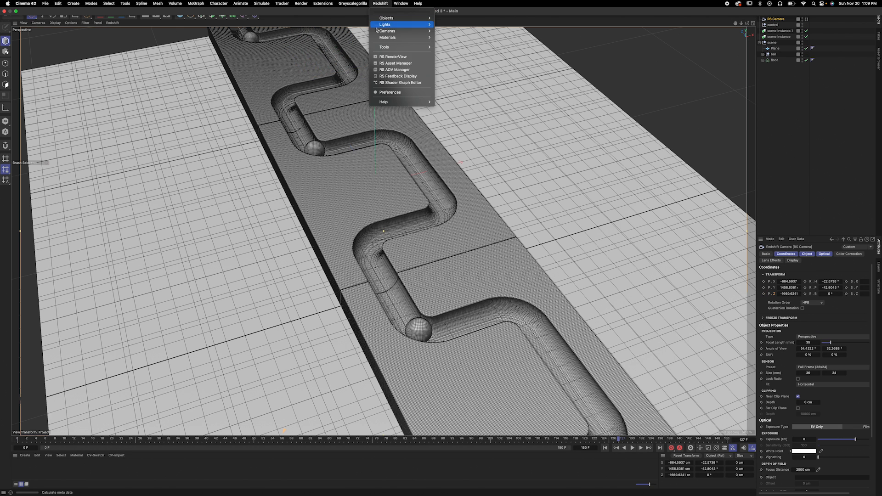
pyautogui.click(387, 57)
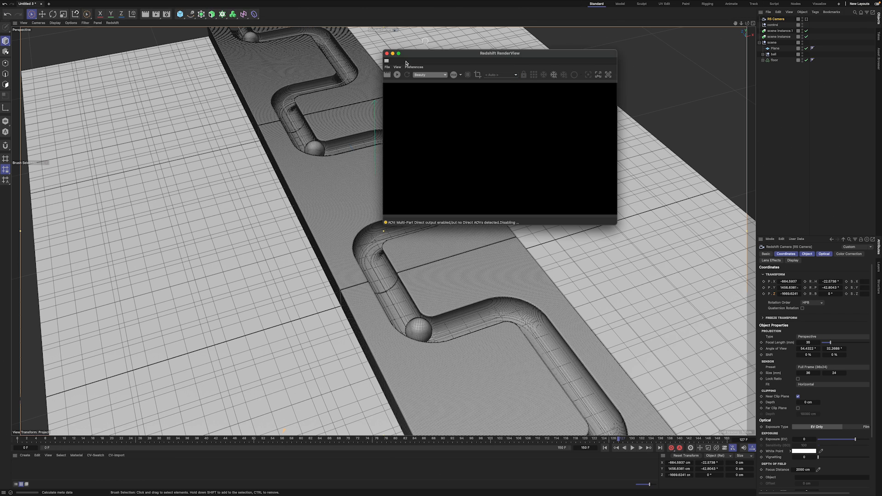
pyautogui.moveTo(420, 54); pyautogui.dragTo(503, 83)
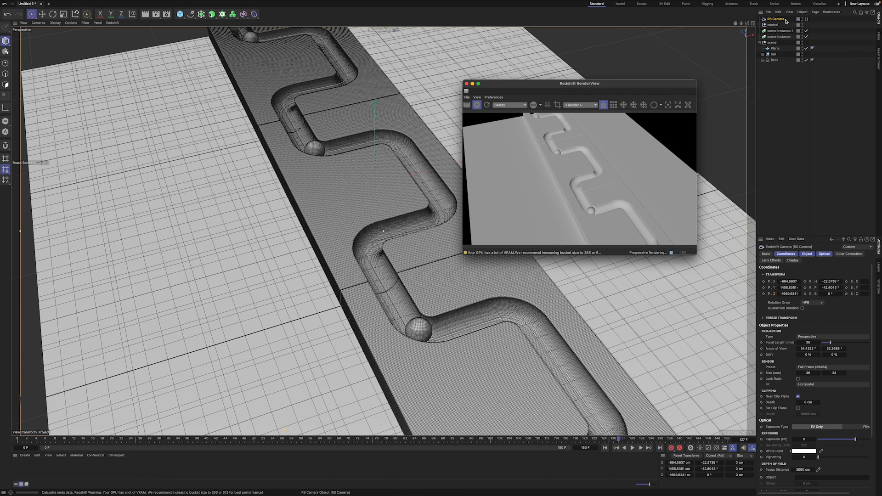
# - Make the RS Camera a child of the control null and activate it as the viewing camera
pyautogui.moveTo(786, 21); pyautogui.dragTo(775, 26)
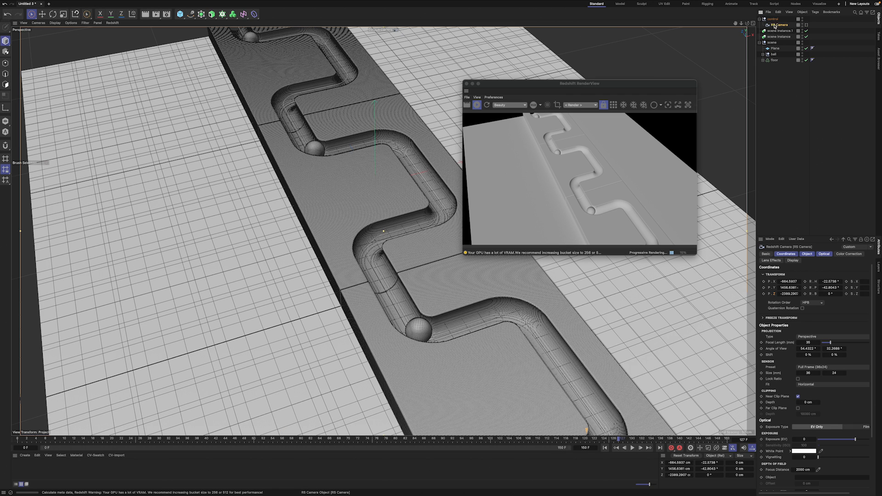
pyautogui.click(808, 26)
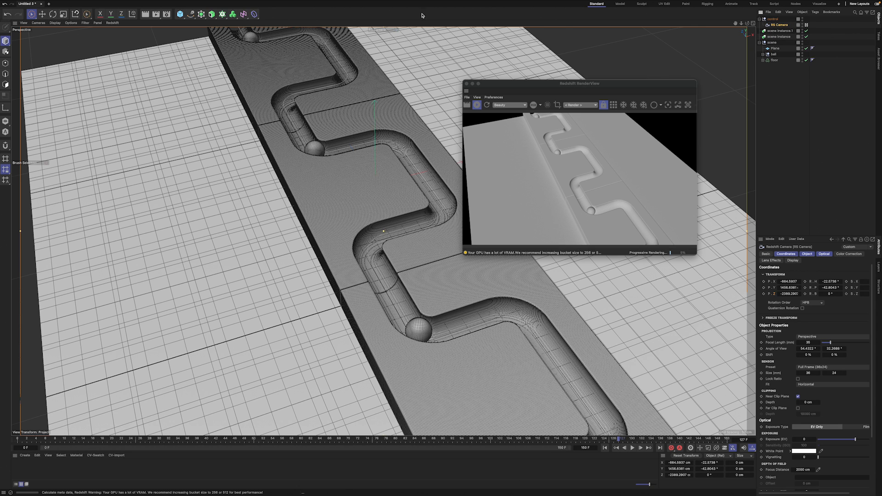
# - Add a Redshift Dome Light to the scene
pyautogui.click(394, 4)
pyautogui.moveTo(380, 3)
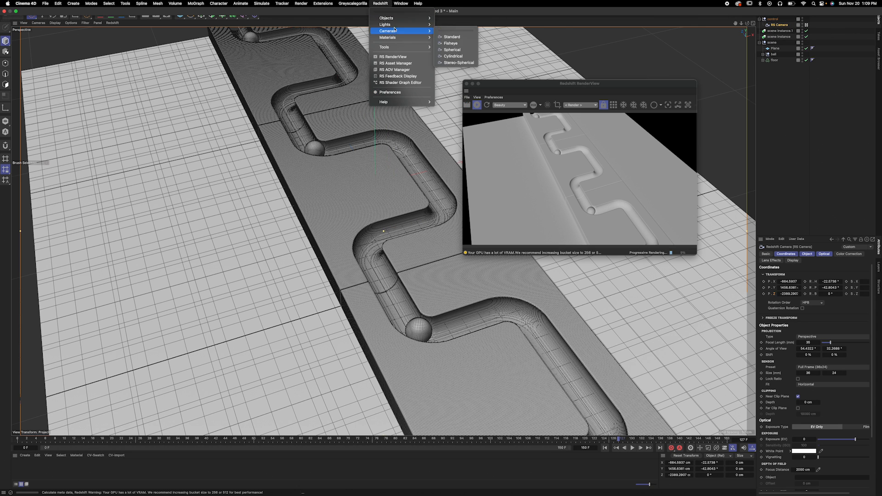
pyautogui.moveTo(386, 24)
pyautogui.click(445, 55)
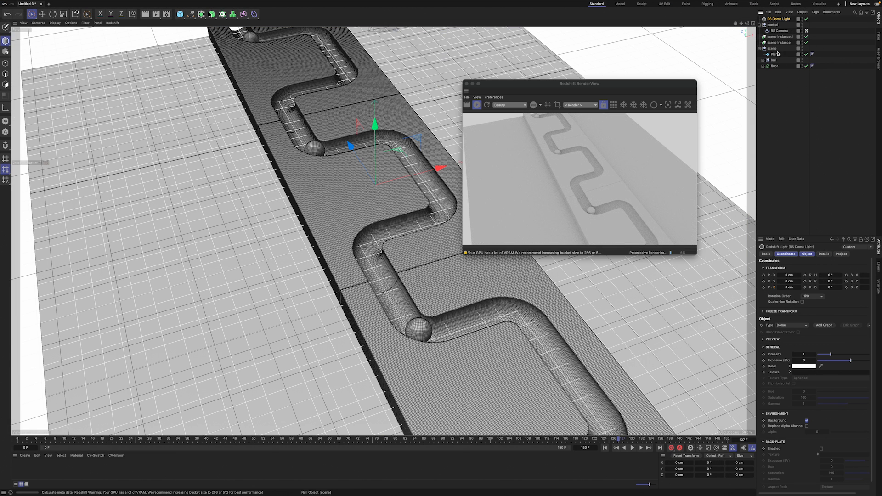
pyautogui.click(299, 3)
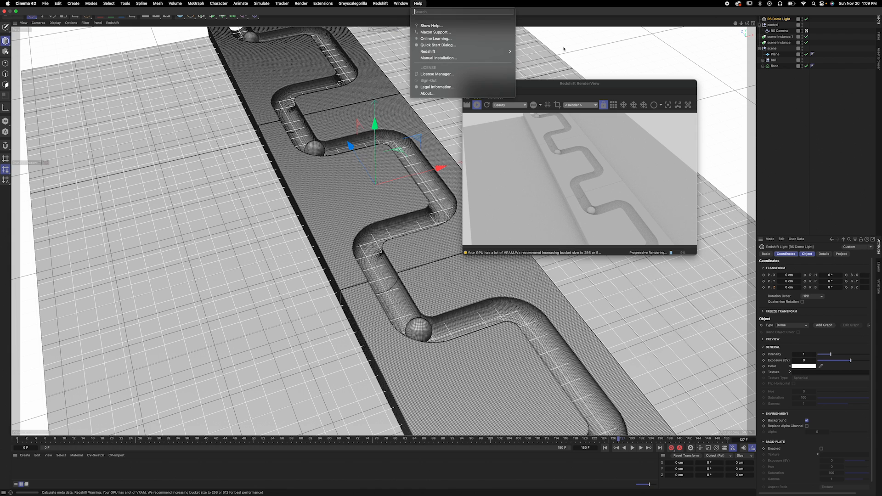
pyautogui.click(781, 104)
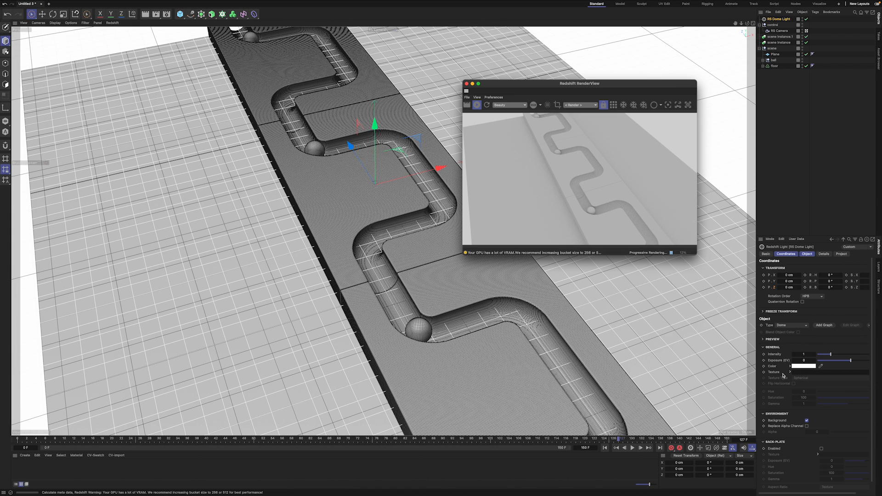
pyautogui.moveTo(273, 3)
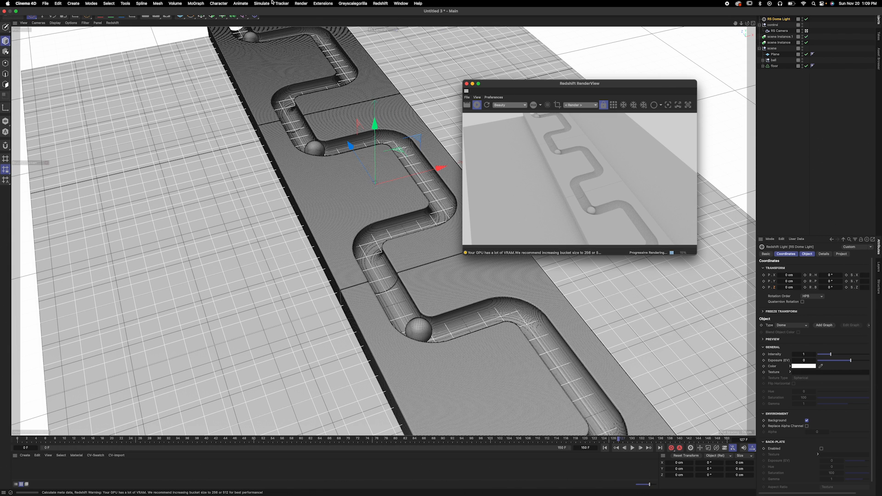
pyautogui.click(348, 3)
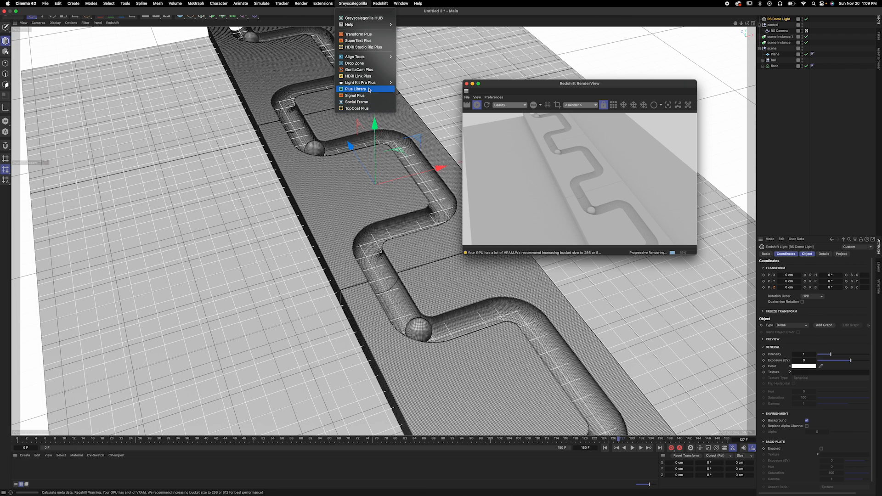
pyautogui.click(369, 89)
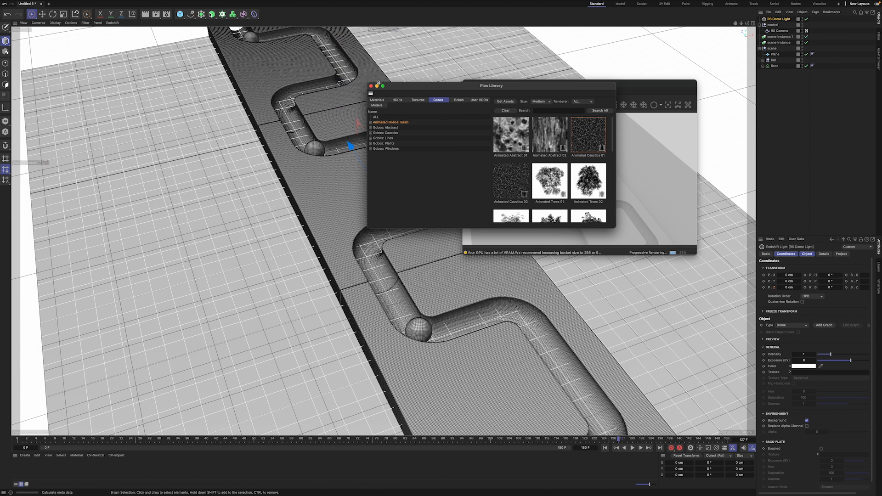
pyautogui.click(377, 85)
# - Add an HDRI Link Plus tag to the RS Dome Light and open the Plus Library's HDRIs from it
pyautogui.click(353, 3)
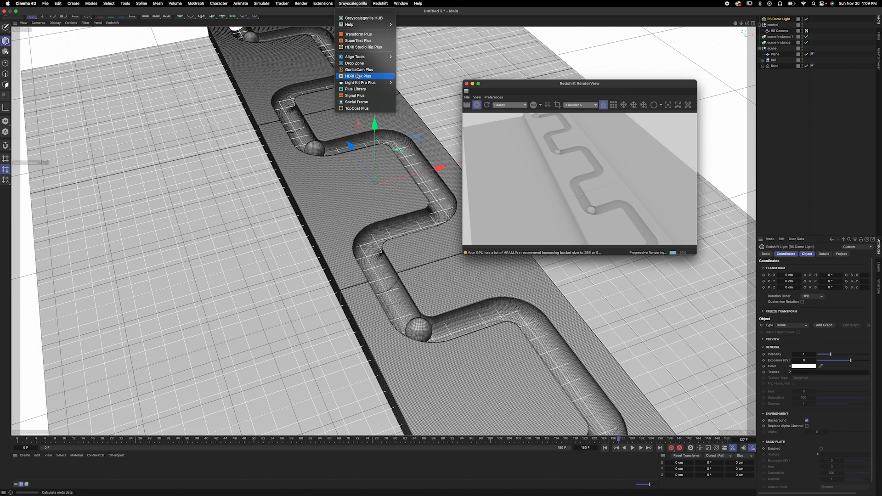
pyautogui.click(784, 20)
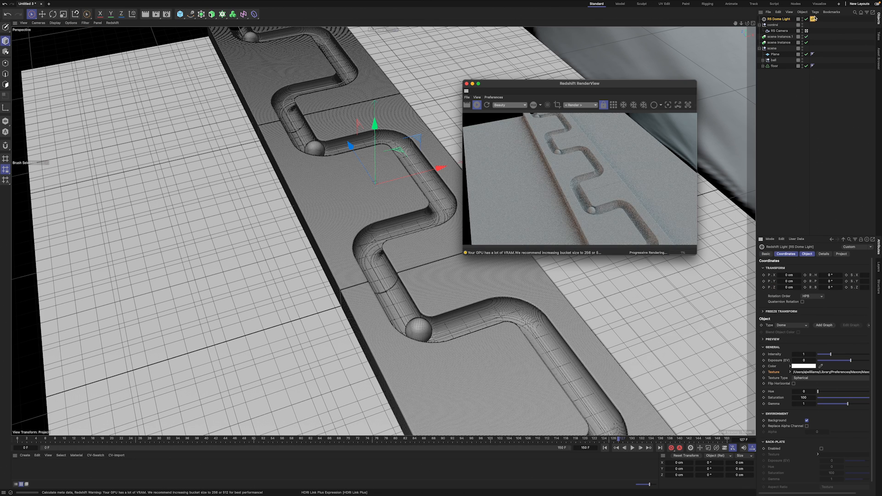
pyautogui.click(813, 18)
pyautogui.click(780, 269)
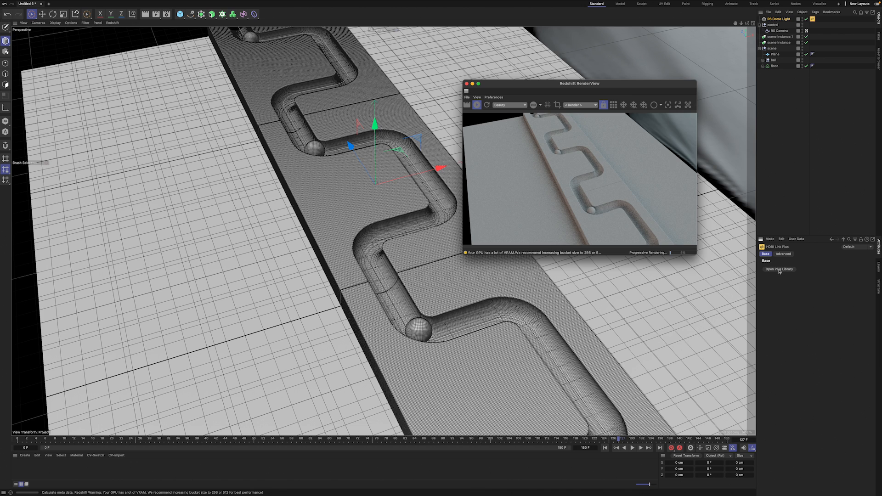
pyautogui.moveTo(756, 267); pyautogui.dragTo(435, 155)
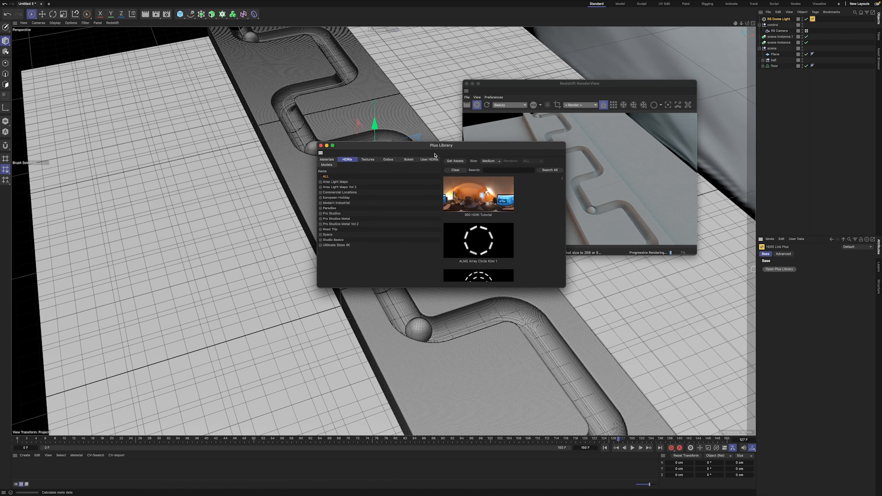
# - Load the European Holiday HDRI Botanical Gardens 1 into the RS Dome Light and set the light's heading rotation to 162°
pyautogui.click(348, 192)
pyautogui.click(344, 198)
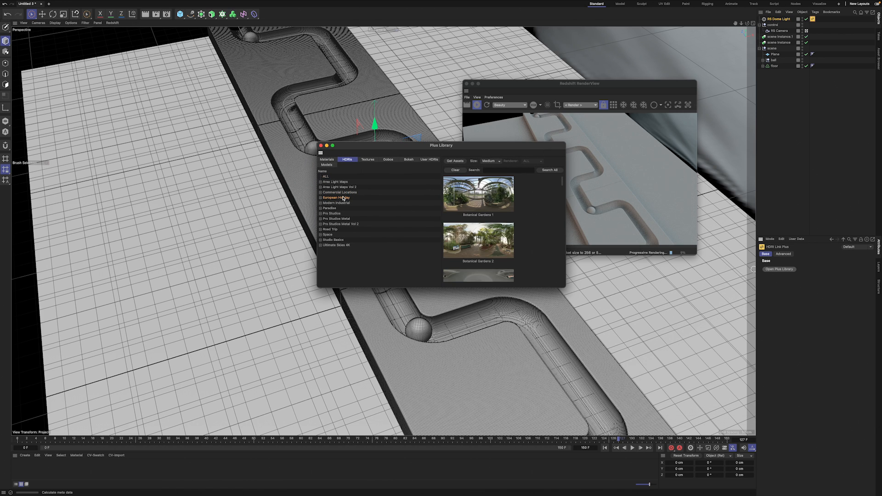
pyautogui.click(458, 255)
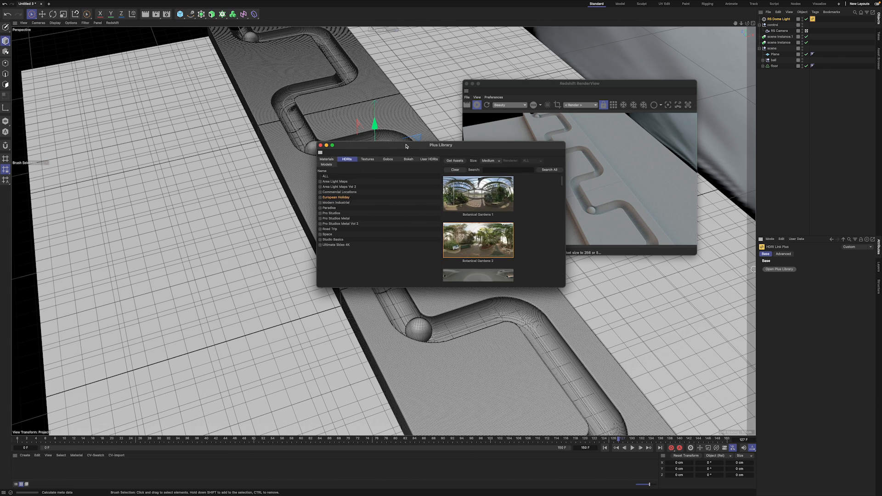
pyautogui.moveTo(408, 146); pyautogui.dragTo(366, 141)
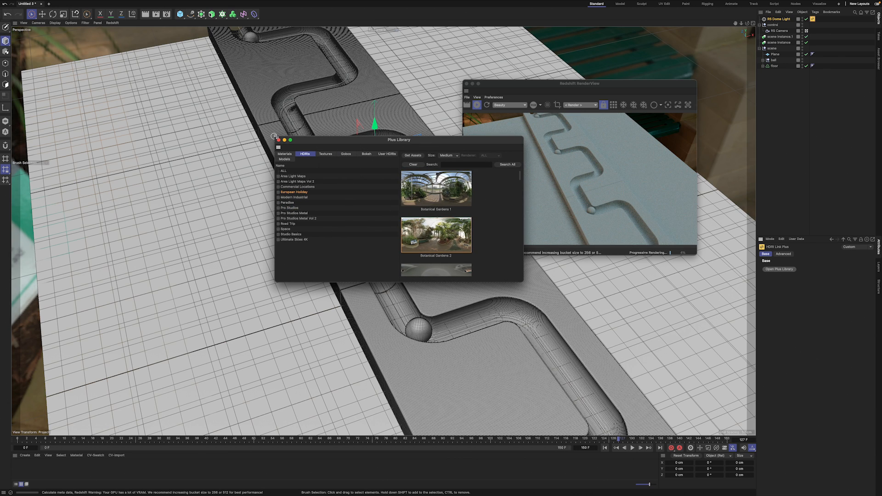
pyautogui.click(434, 202)
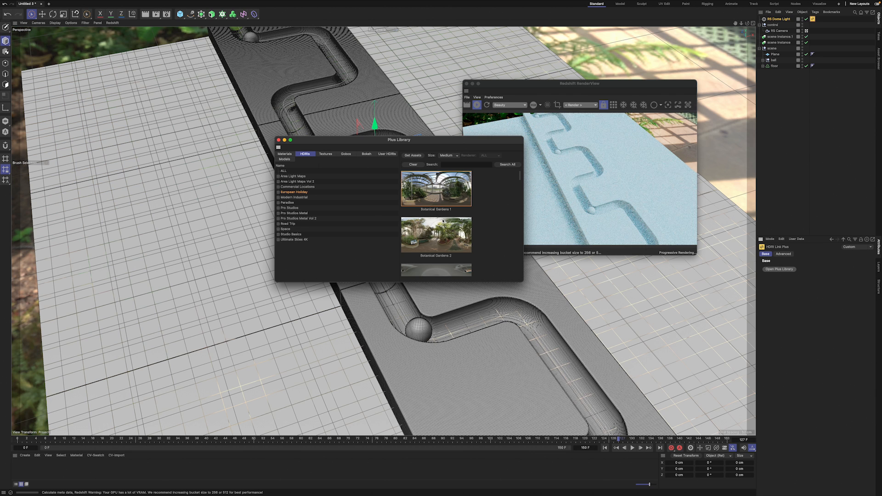
pyautogui.click(278, 141)
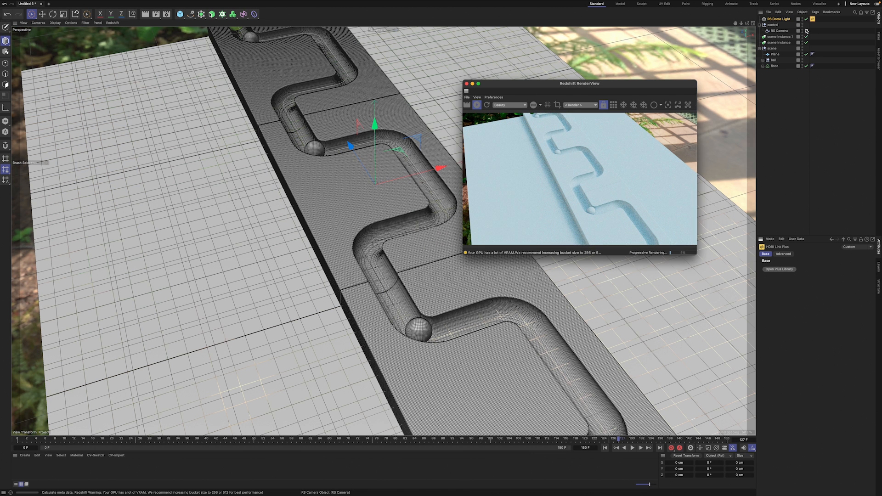
pyautogui.click(778, 20)
pyautogui.moveTo(831, 275)
pyautogui.mouseDown()
pyautogui.moveTo(860, 275)
pyautogui.moveTo(820, 276)
pyautogui.mouseUp()
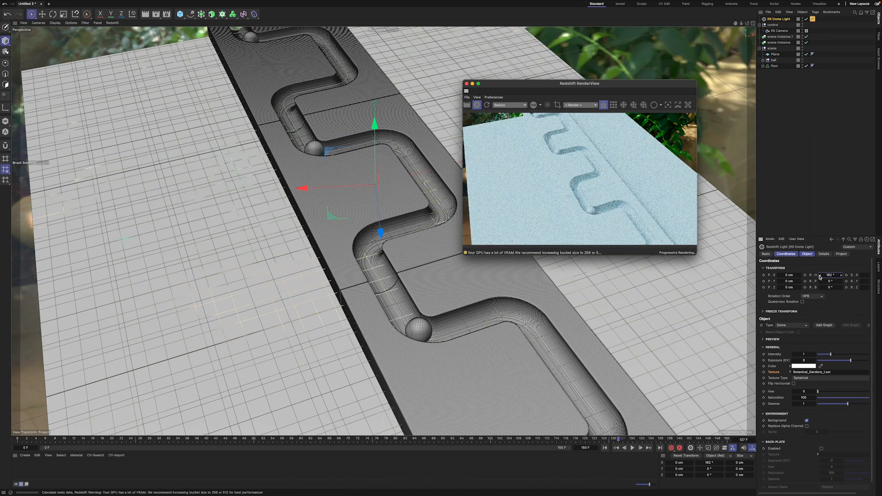
# - Set the RS Camera's focal length to 200 mm
pyautogui.click(791, 31)
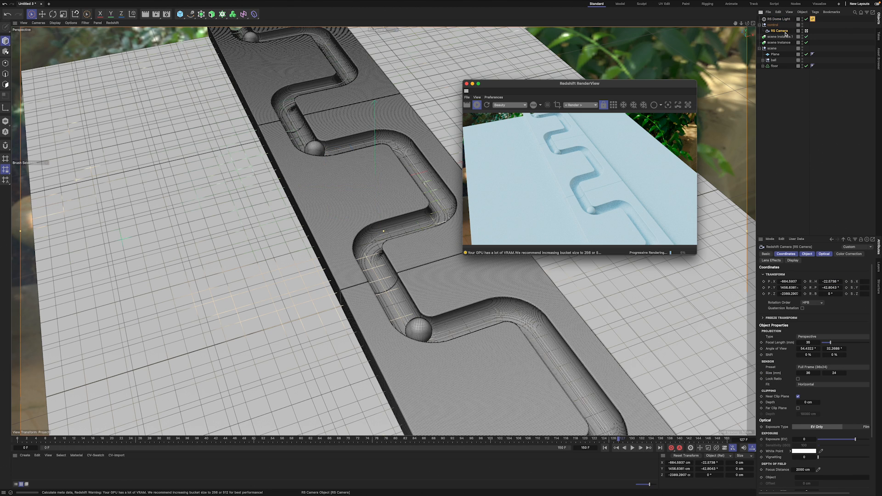
pyautogui.doubleClick(813, 343)
pyautogui.rightClick(805, 346)
pyautogui.click(805, 344)
pyautogui.press('BackSpace')
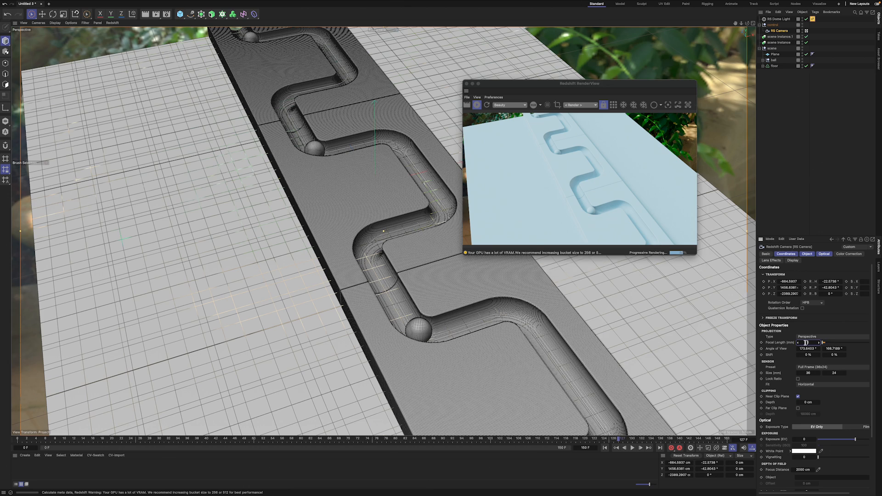
pyautogui.write('1')
pyautogui.rightClick(811, 345)
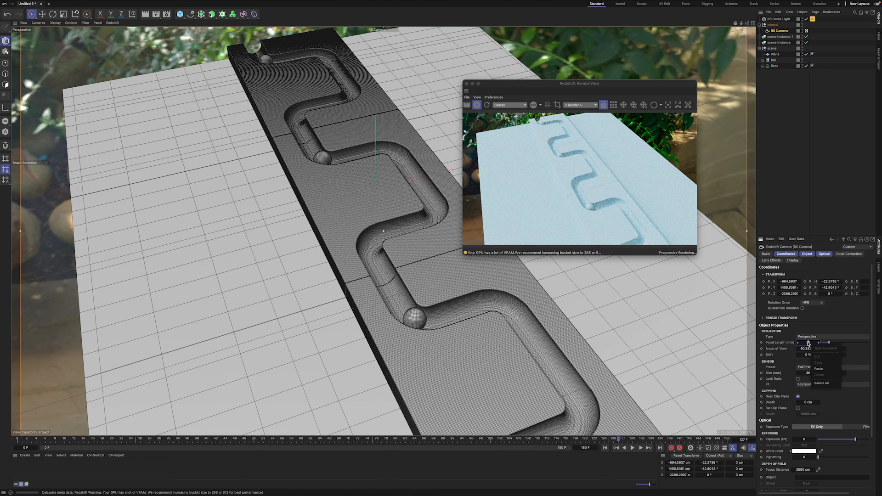
pyautogui.click(808, 344)
pyautogui.doubleClick(814, 343)
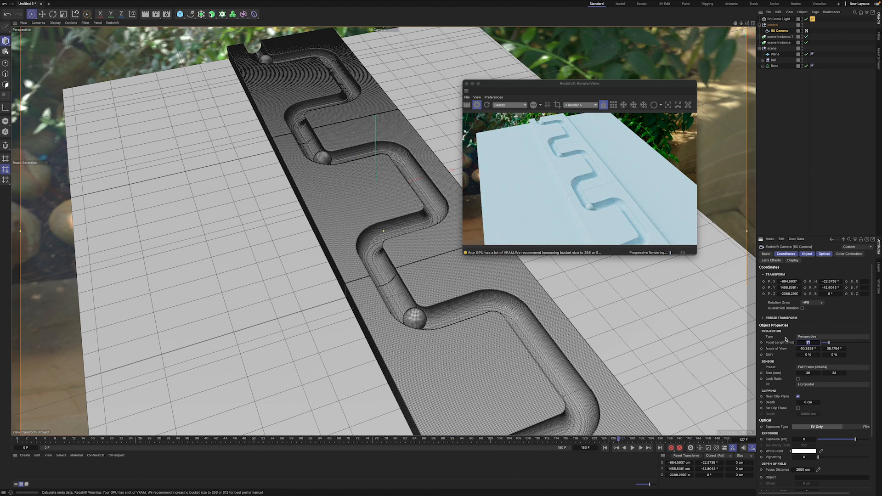
pyautogui.write('200')
pyautogui.press('Return')
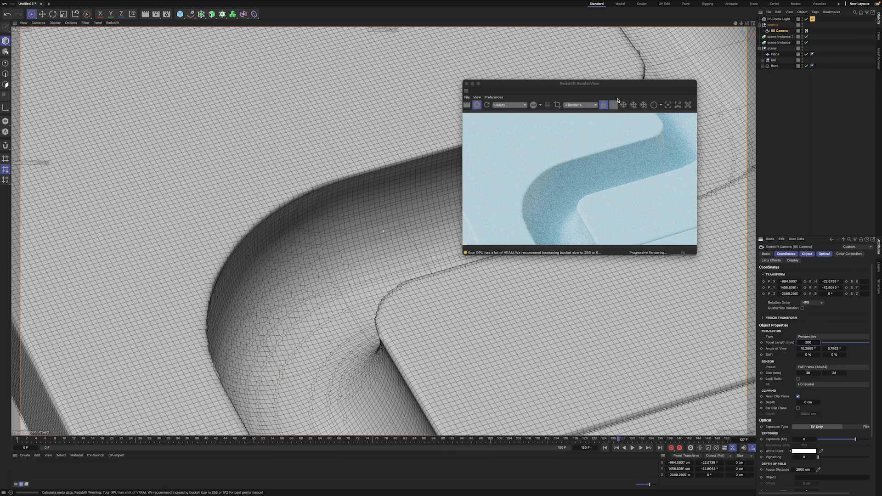
# - Pull the RS Camera back and orbit it to frame the ball and channel diagonally, keeping the RenderView clear of the camera settings
pyautogui.moveTo(621, 88); pyautogui.dragTo(762, 130)
pyautogui.moveTo(741, 23)
pyautogui.mouseDown()
pyautogui.moveTo(721, 23)
pyautogui.moveTo(745, 25)
pyautogui.moveTo(735, 23)
pyautogui.mouseUp()
pyautogui.scroll(-3, 384, 231)
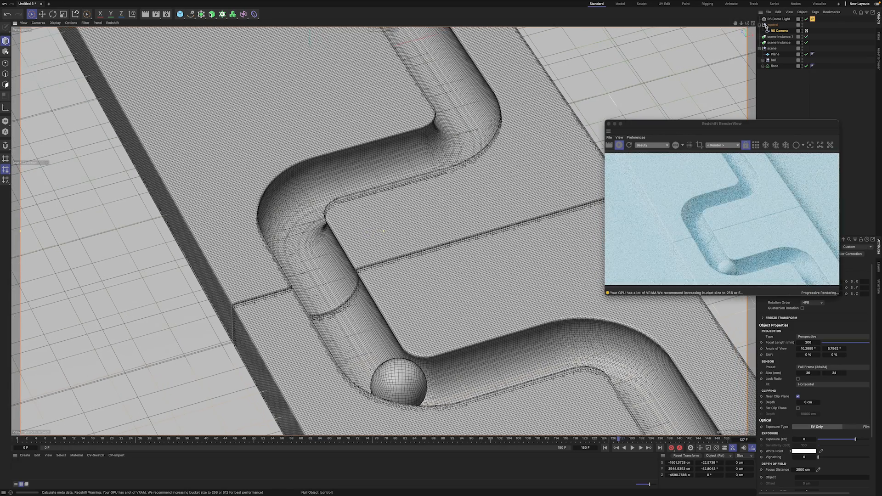
pyautogui.moveTo(747, 23)
pyautogui.mouseDown()
pyautogui.moveTo(759, 20)
pyautogui.moveTo(735, 24)
pyautogui.mouseUp()
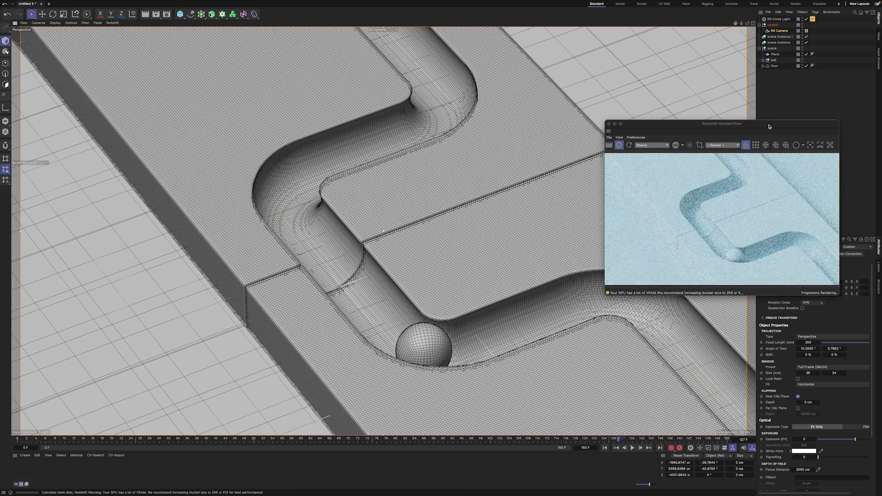
pyautogui.moveTo(770, 127); pyautogui.dragTo(528, 77)
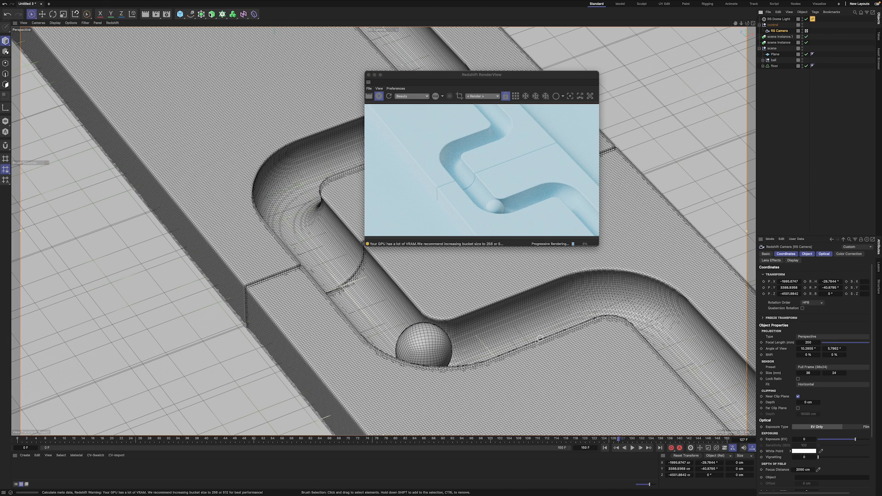
# - Play the animation through the RS Camera to check the framing along the track, and stop the live render meanwhile
pyautogui.click(632, 449)
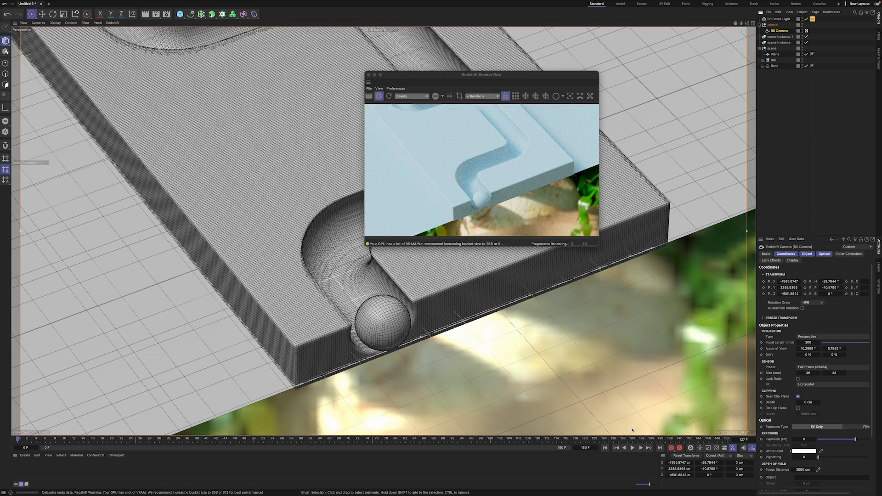
pyautogui.click(633, 449)
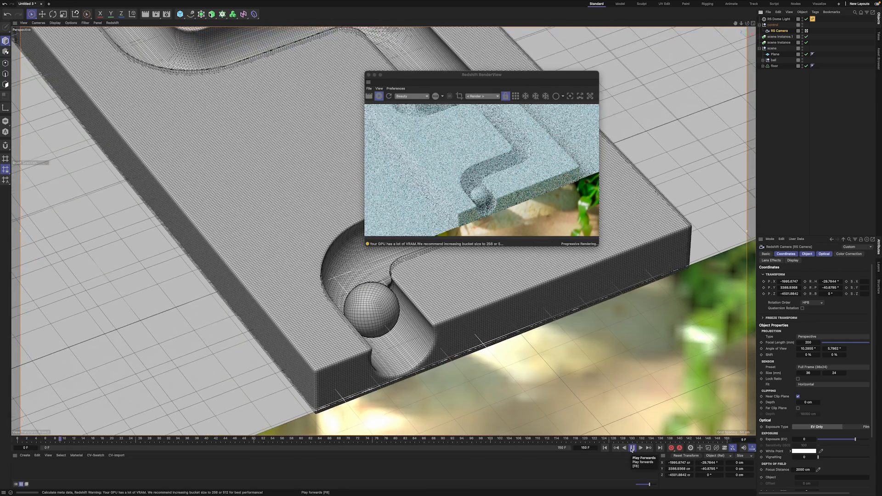
pyautogui.moveTo(423, 76); pyautogui.dragTo(687, 88)
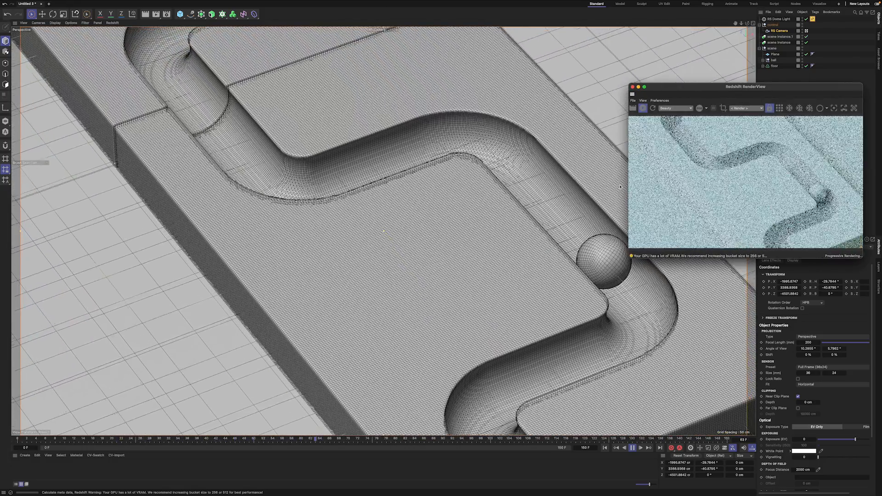
pyautogui.click(644, 108)
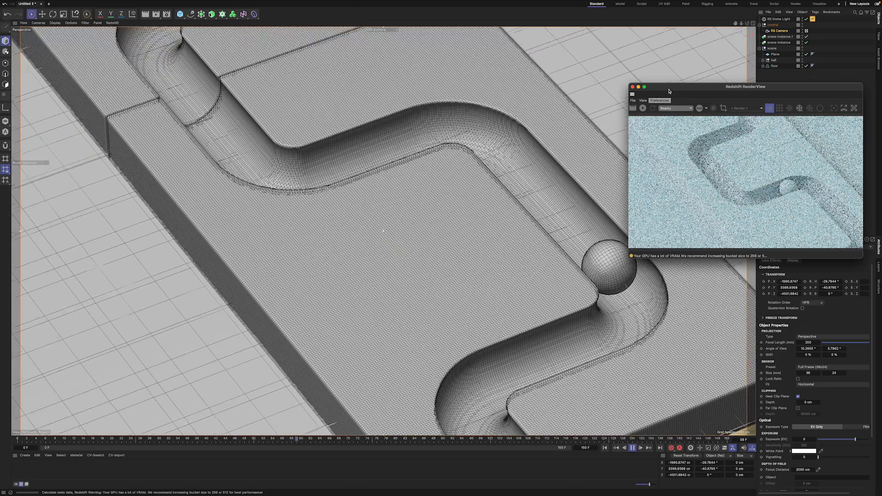
pyautogui.moveTo(669, 91); pyautogui.dragTo(611, 77)
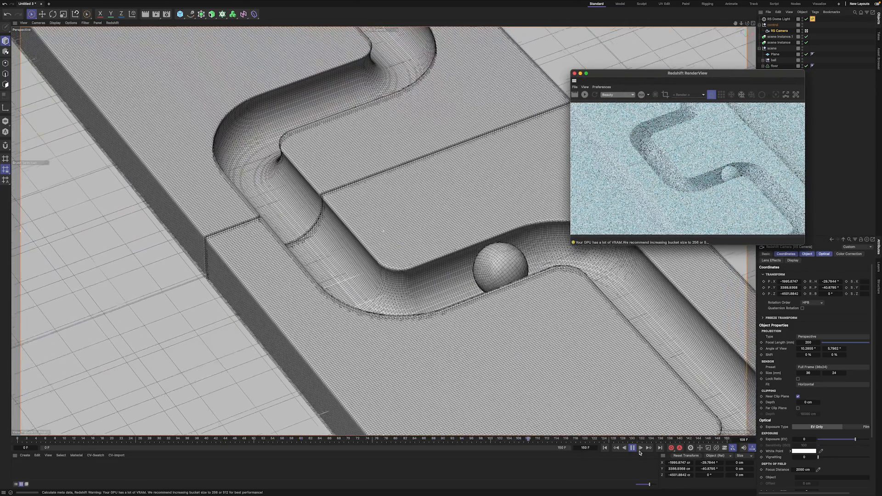
pyautogui.click(634, 449)
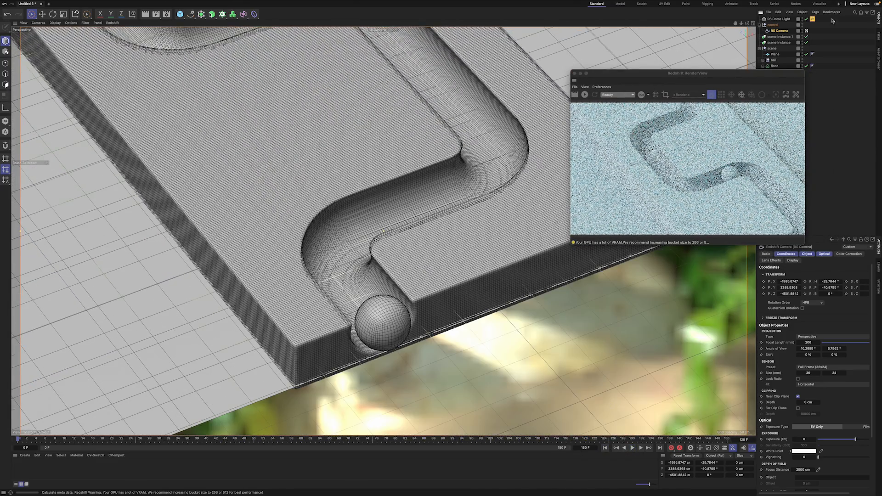
# - Duplicate the scene instance positioned at Z -850 cm and set the copy's Z position to -1700 cm to extend the track
pyautogui.click(791, 37)
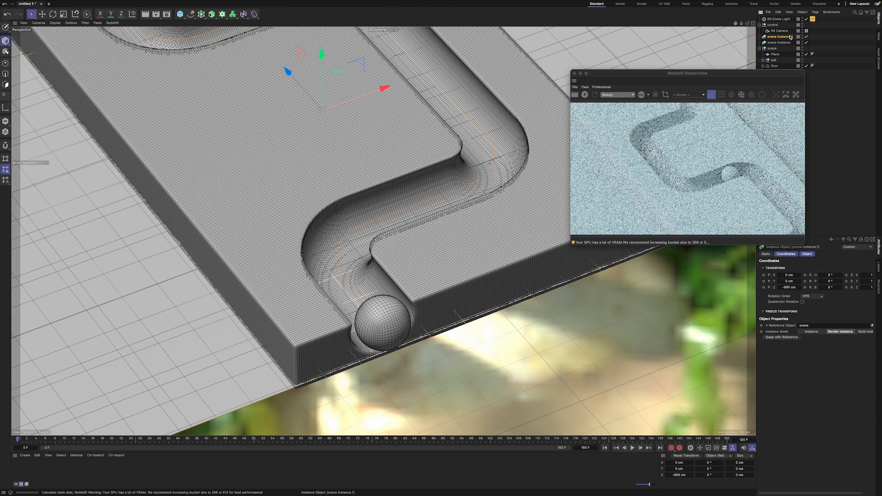
pyautogui.hotkey('ctrl', 'c')
pyautogui.hotkey('ctrl', 'v')
pyautogui.moveTo(791, 21); pyautogui.dragTo(790, 40)
pyautogui.moveTo(785, 76); pyautogui.dragTo(777, 70)
pyautogui.click(789, 287)
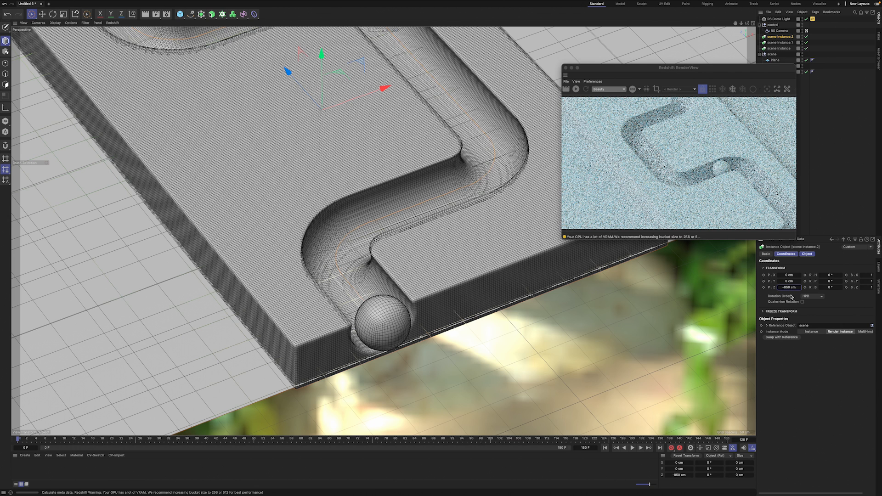
pyautogui.press('Return')
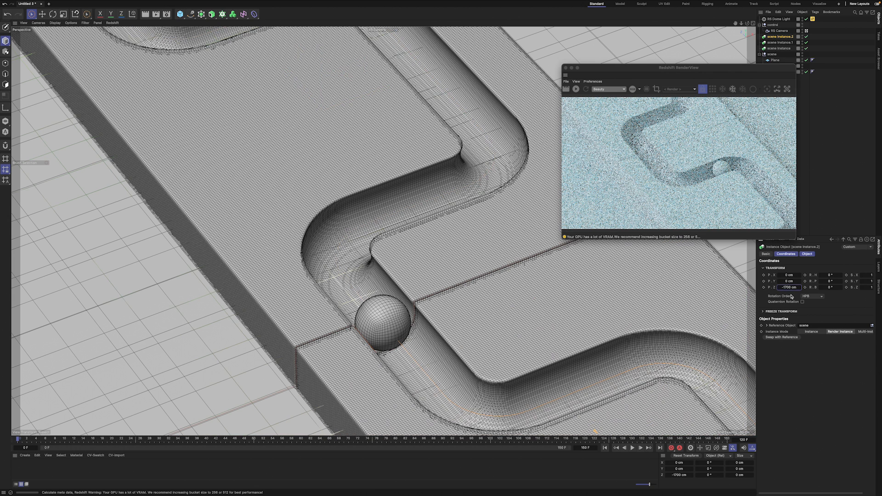
# - Reposition the Redshift RenderView over the viewport and restart the live render
pyautogui.moveTo(723, 70); pyautogui.dragTo(681, 50)
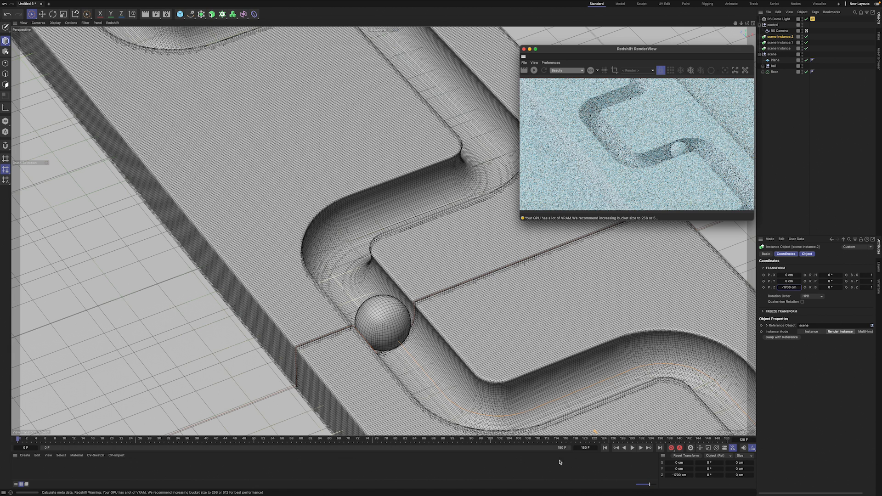
pyautogui.moveTo(635, 53); pyautogui.dragTo(739, 87)
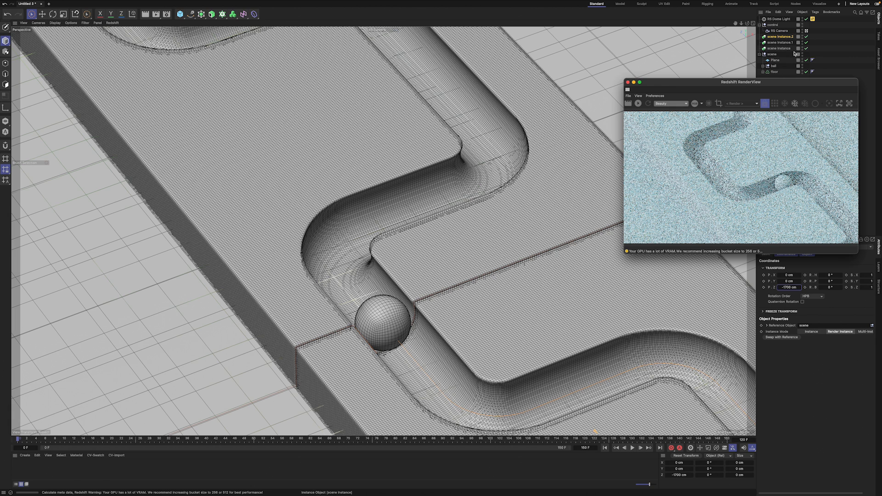
pyautogui.moveTo(752, 83); pyautogui.dragTo(480, 73)
pyautogui.click(456, 93)
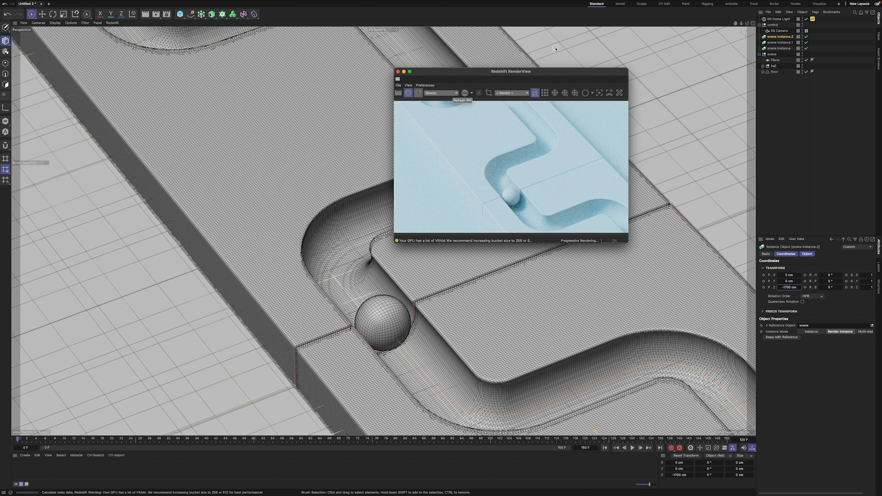
pyautogui.moveTo(543, 71); pyautogui.dragTo(589, 69)
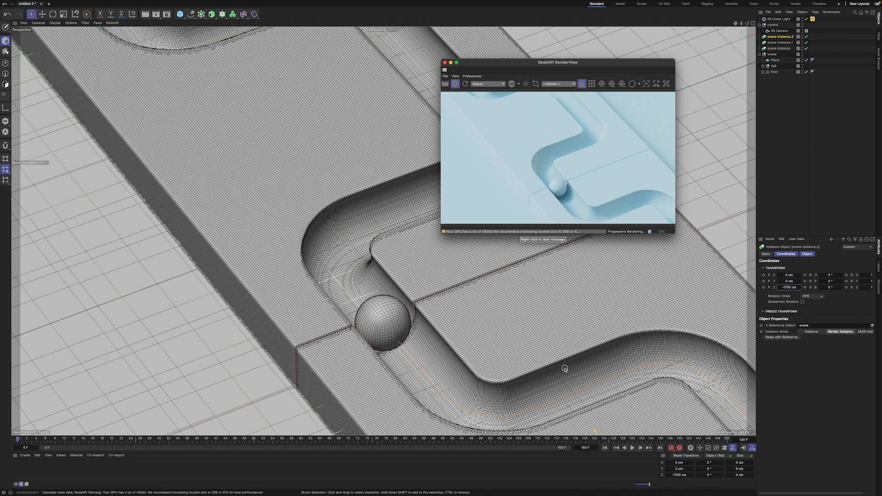
# - Fine-tune the RS Camera's angle and framing around the ball at the track seam, and select the control null
pyautogui.keyDown('alt'); pyautogui.moveTo(564, 369); pyautogui.dragTo(564, 369, button='middle'); pyautogui.keyUp('alt')
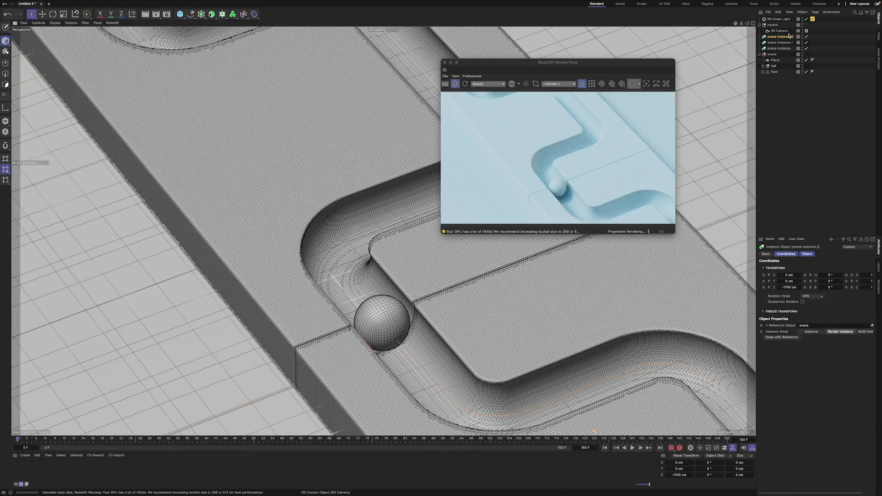
pyautogui.click(746, 23)
pyautogui.moveTo(747, 23); pyautogui.dragTo(763, 46)
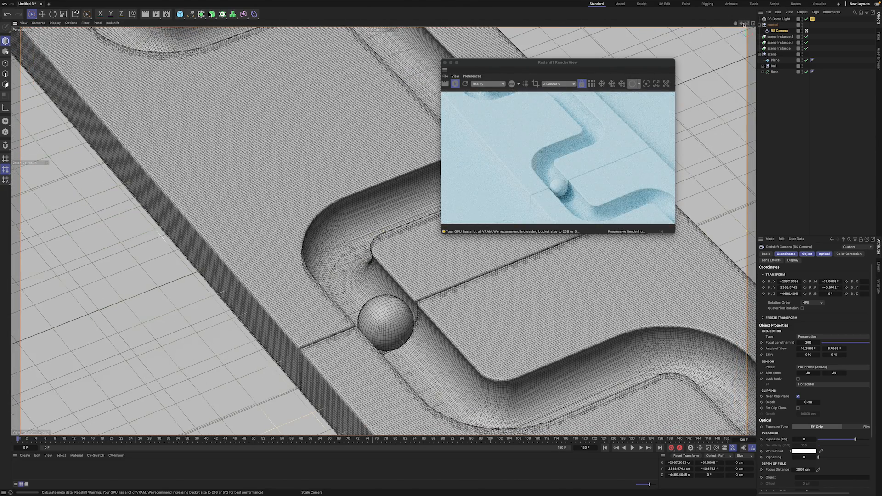
pyautogui.click(776, 25)
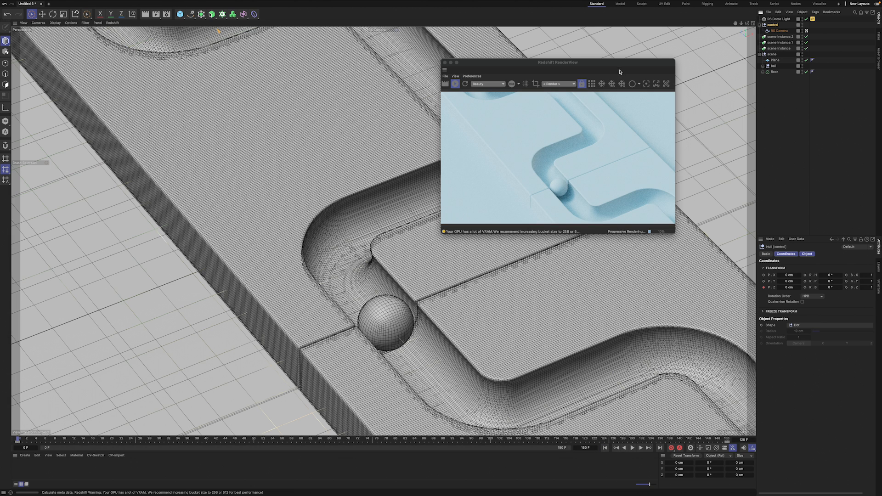
pyautogui.moveTo(620, 72); pyautogui.dragTo(622, 66)
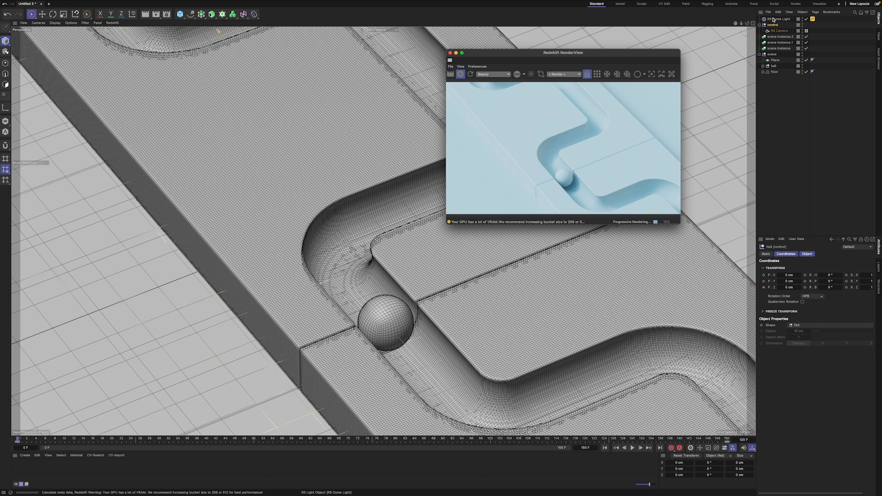
# - Create a Redshift Standard material and apply it to the Plane under the scene null
pyautogui.click(397, 3)
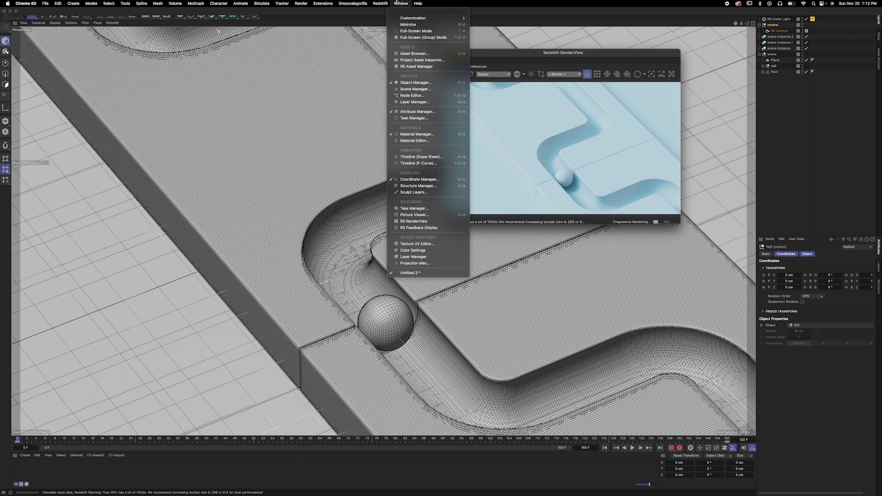
pyautogui.moveTo(381, 4)
pyautogui.moveTo(396, 38)
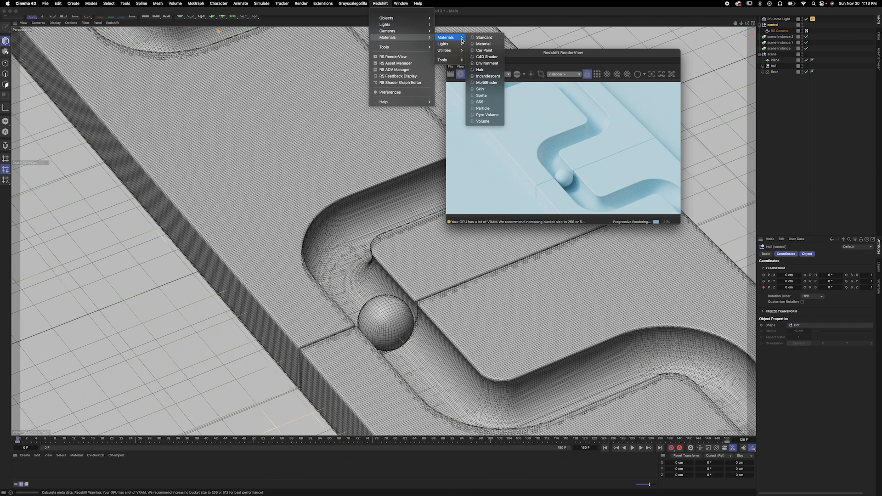
pyautogui.click(484, 37)
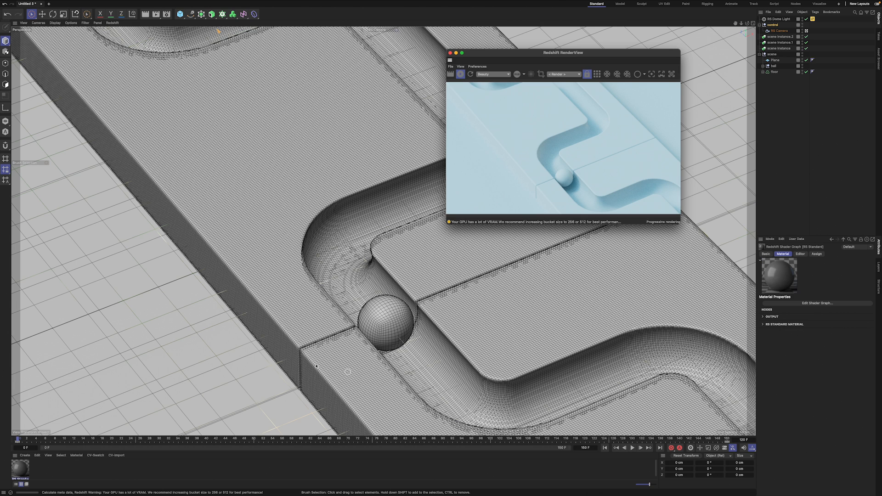
pyautogui.moveTo(20, 468); pyautogui.dragTo(778, 72)
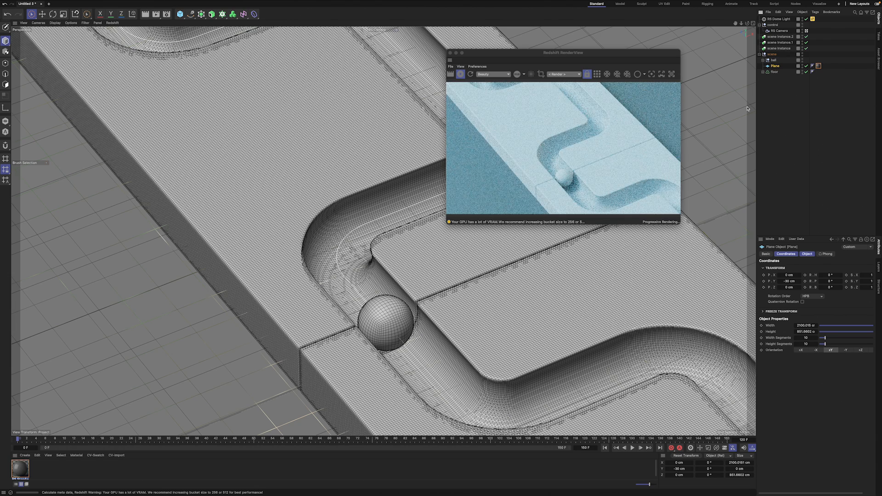
# - Apply the RS Standard material to the floor object under the scene null
pyautogui.moveTo(20, 473)
pyautogui.mouseDown()
pyautogui.moveTo(857, 17)
pyautogui.moveTo(797, 69)
pyautogui.moveTo(782, 72)
pyautogui.mouseUp()
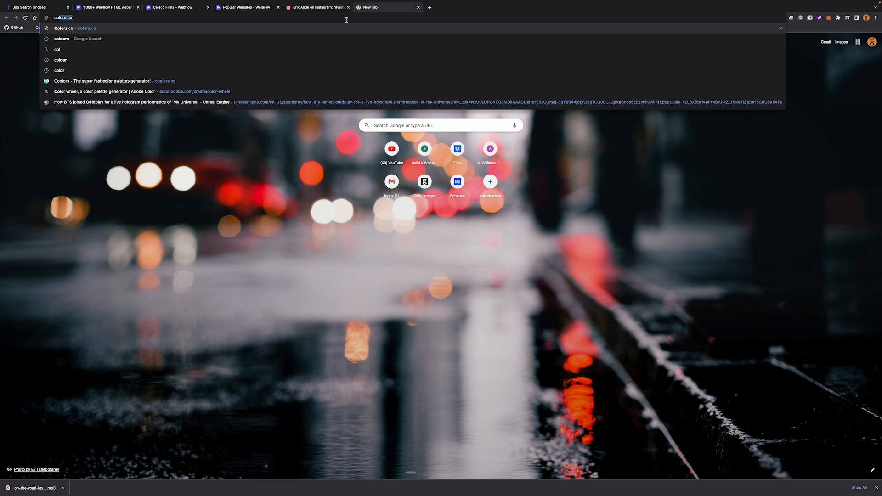
# - Switch to the browser, open the Coolors palette generator, and cycle through several random palettes
pyautogui.write('oors')
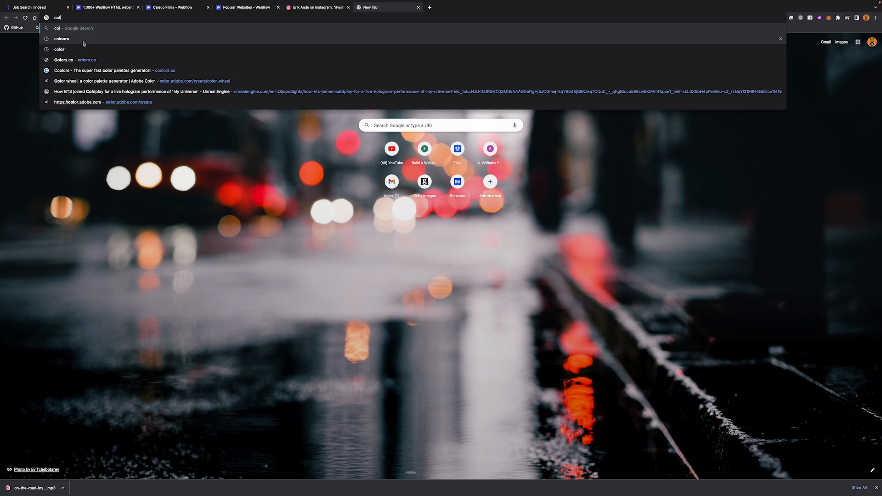
pyautogui.press('Return')
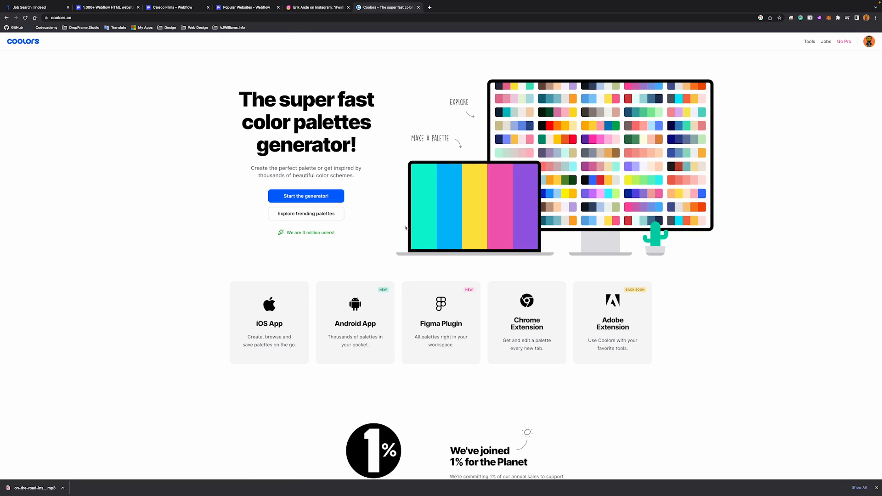
pyautogui.click(294, 196)
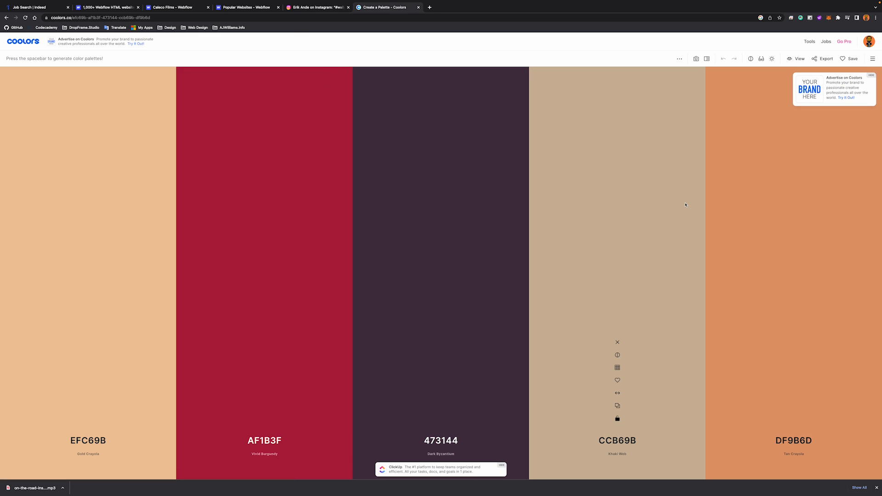
pyautogui.press('space')
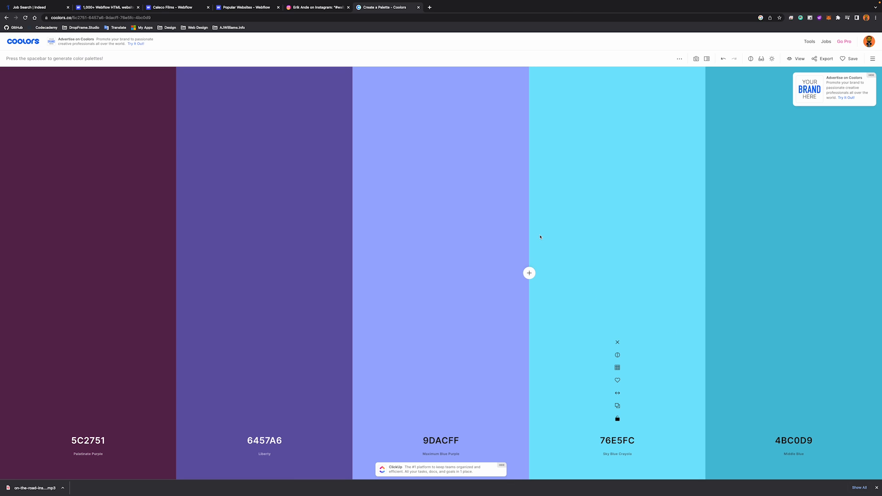
pyautogui.press('space')
pyautogui.press('space')
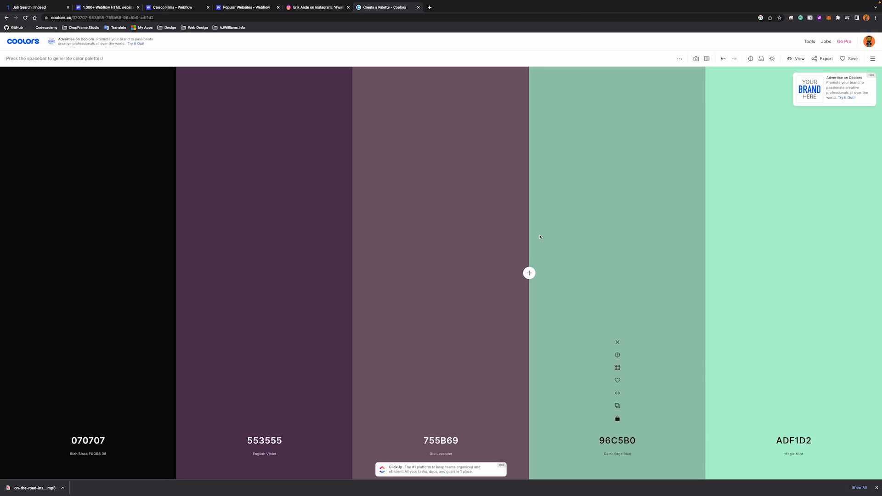
pyautogui.press('space')
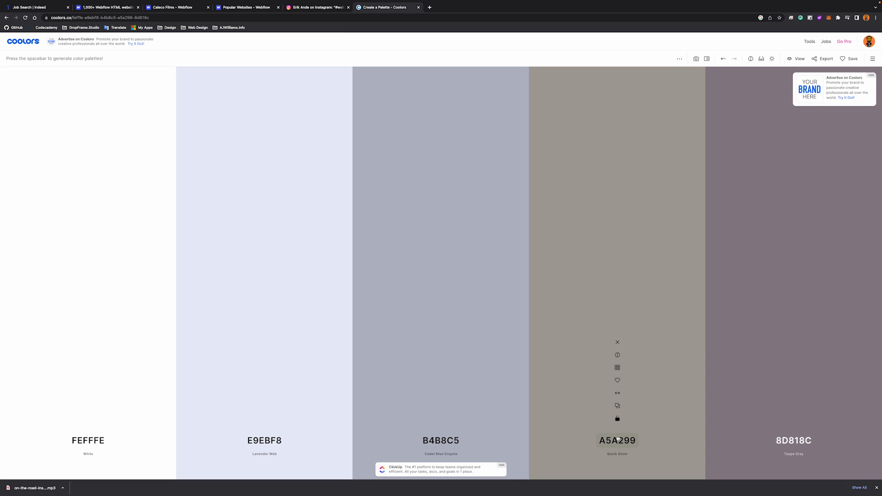
pyautogui.click(617, 440)
pyautogui.click(443, 441)
pyautogui.click(442, 441)
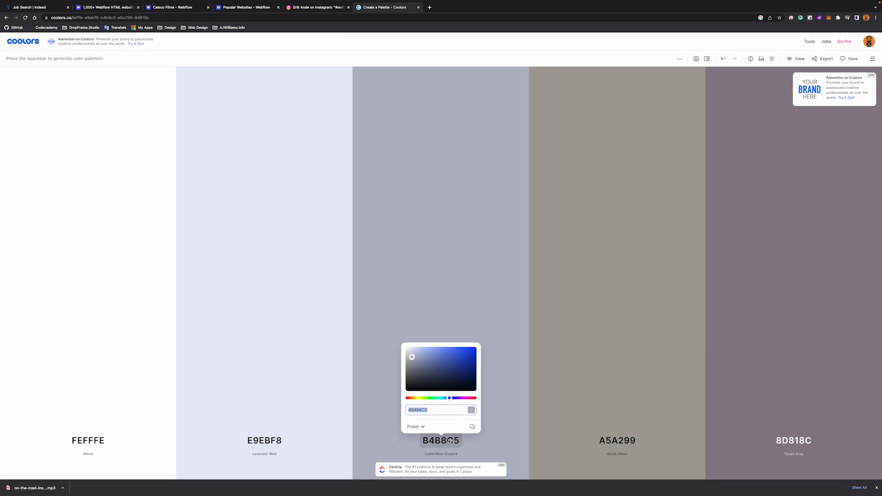
pyautogui.press('BackSpace')
pyautogui.click(528, 383)
# - Generate further random palettes and copy the hex code of the light salmon color F7A278
pyautogui.press('space')
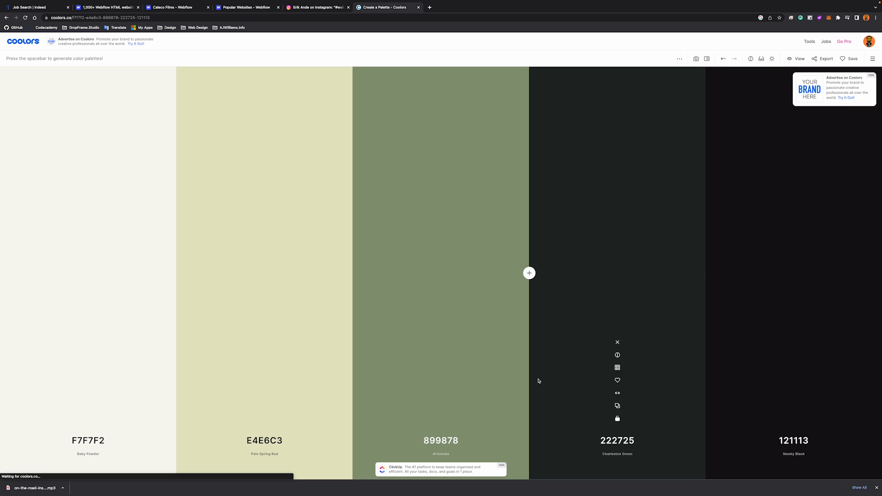
pyautogui.press('space')
pyautogui.press('space')
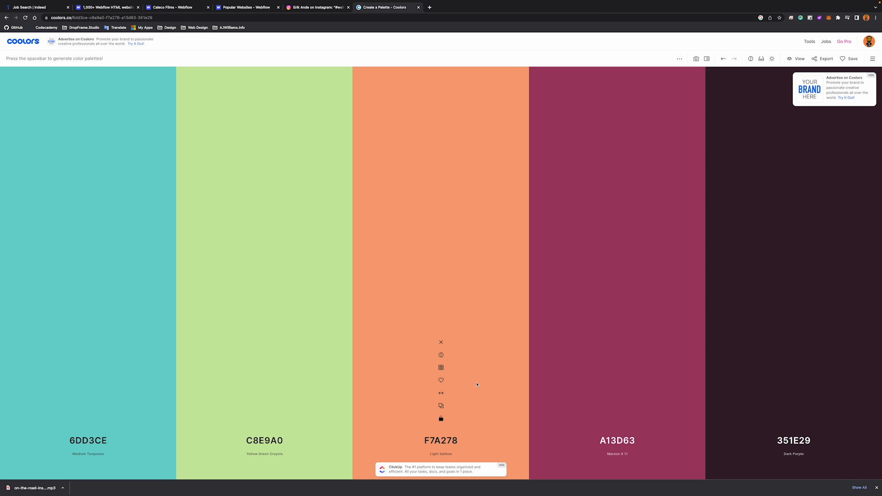
pyautogui.click(441, 440)
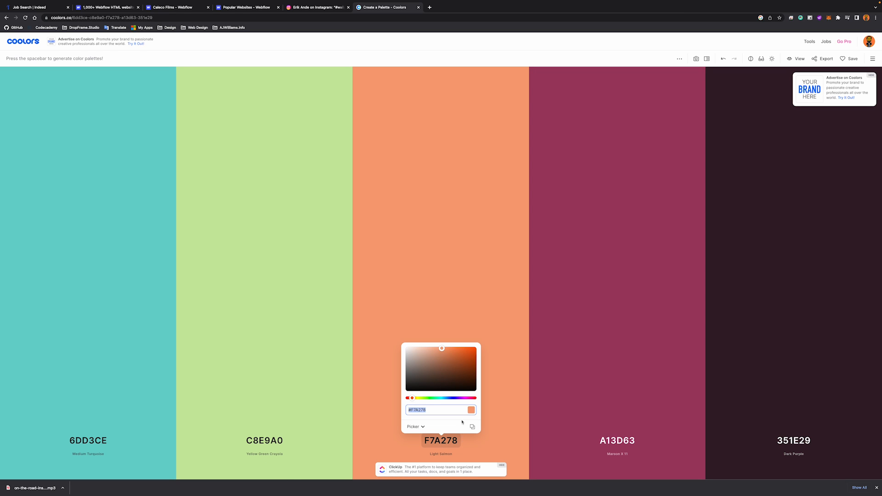
pyautogui.click(471, 426)
# - Switch back to Cinema 4D, open the RS Standard material's shader graph over the viewport, and select the RS Camera
pyautogui.hotkey('ctrl', 'Left')
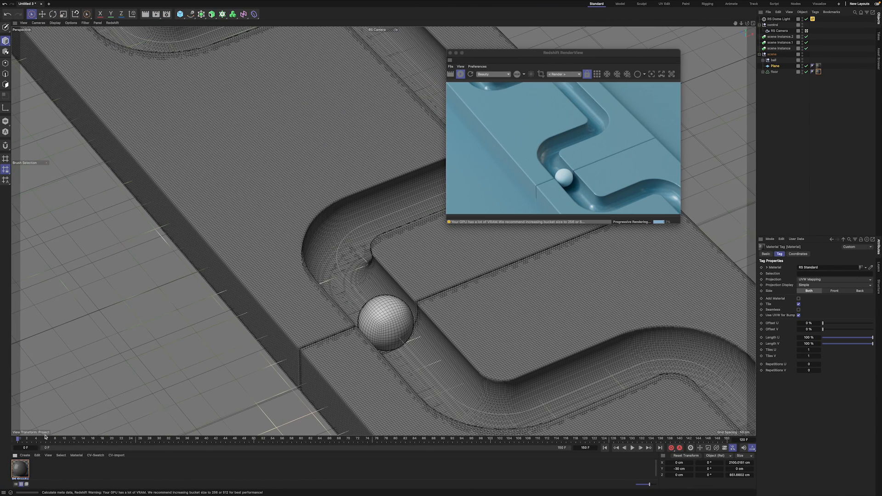
pyautogui.doubleClick(20, 469)
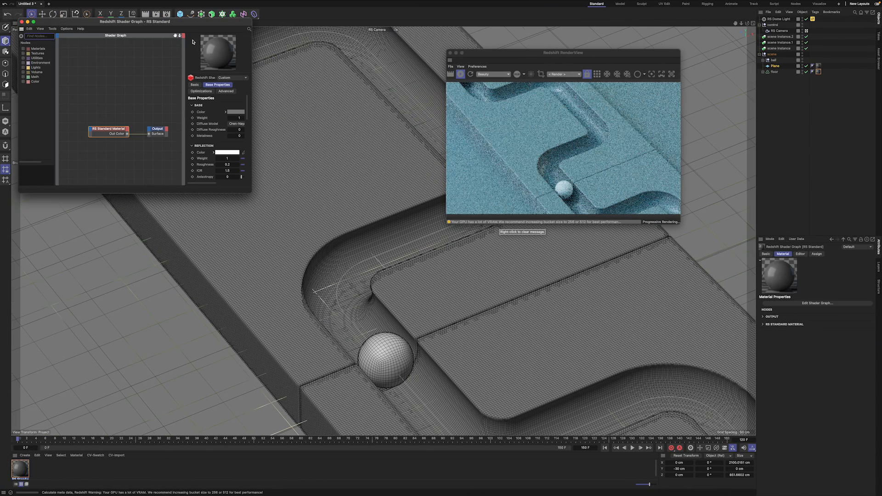
pyautogui.click(596, 448)
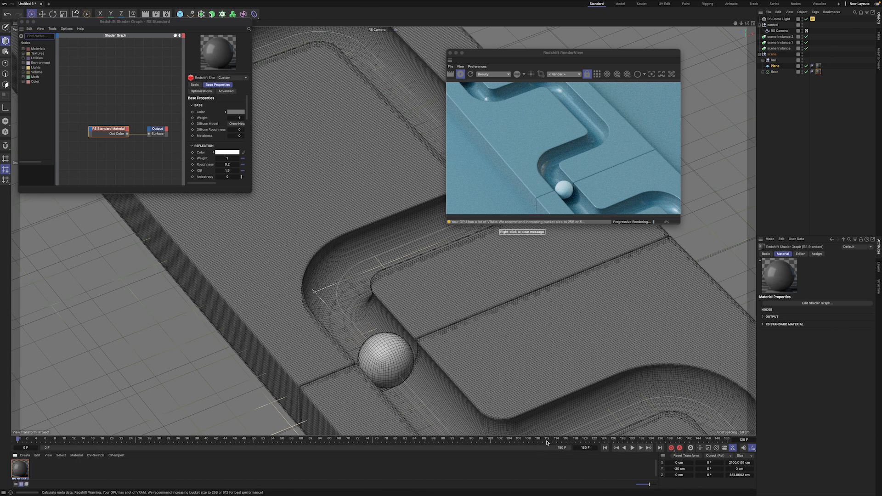
pyautogui.click(773, 25)
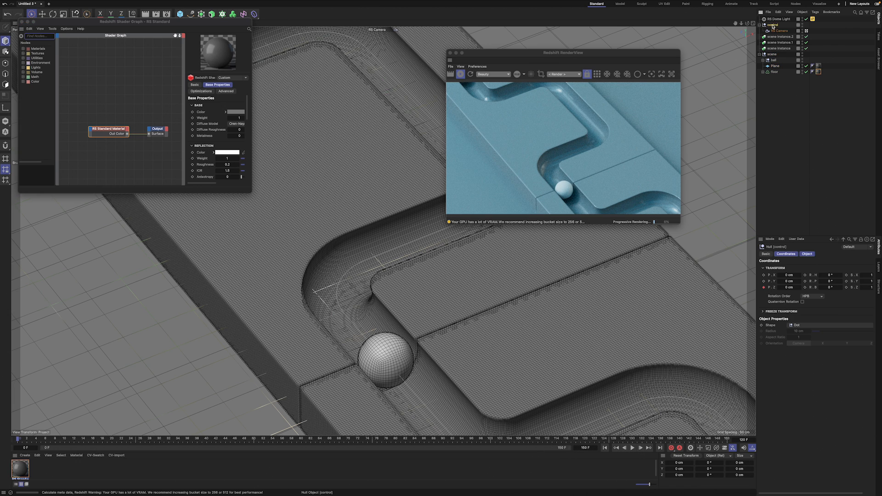
pyautogui.click(779, 30)
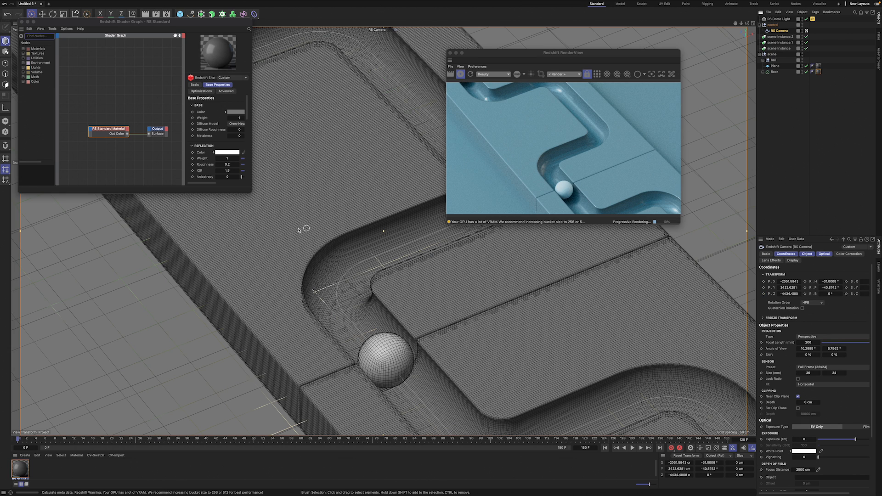
pyautogui.moveTo(144, 22); pyautogui.dragTo(411, 133)
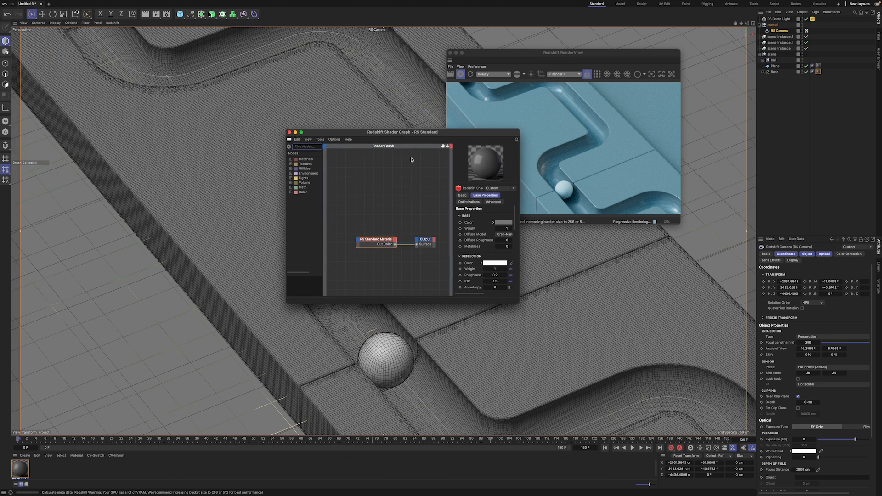
# - Set the RS Standard material's base color to hex F7A278 and close the color chooser
pyautogui.click(504, 222)
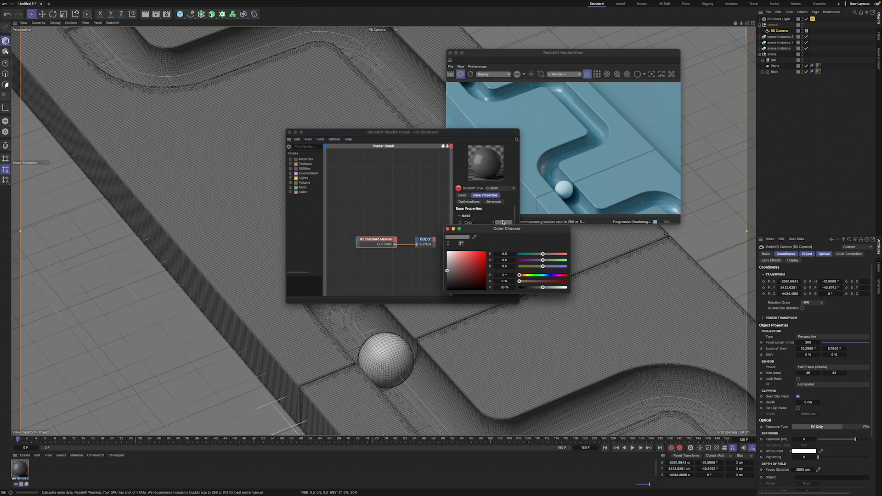
pyautogui.click(448, 245)
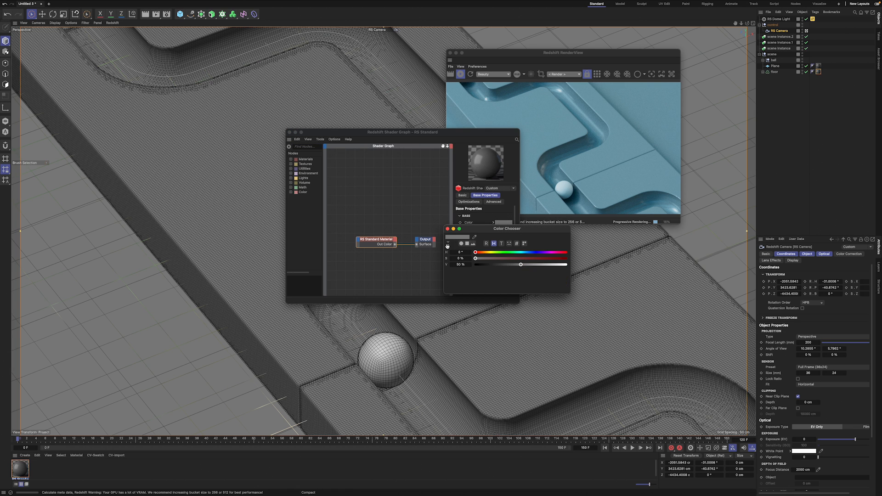
pyautogui.click(517, 244)
pyautogui.click(466, 253)
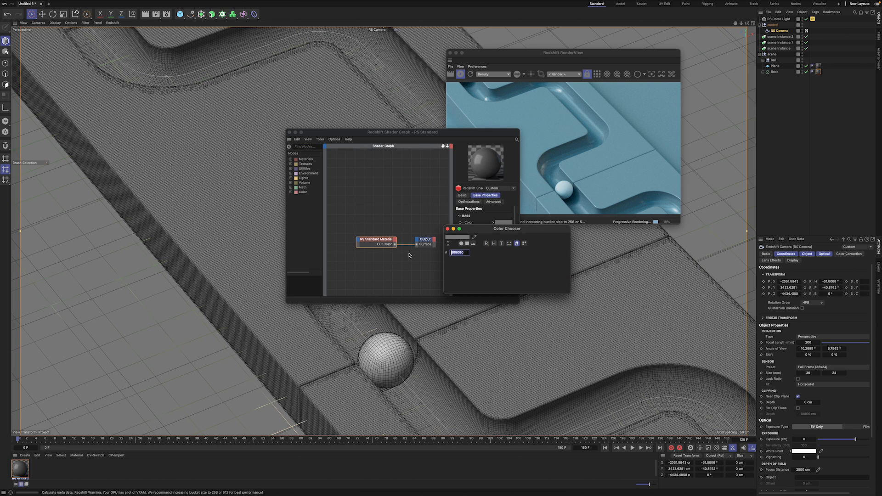
pyautogui.press('super+v')
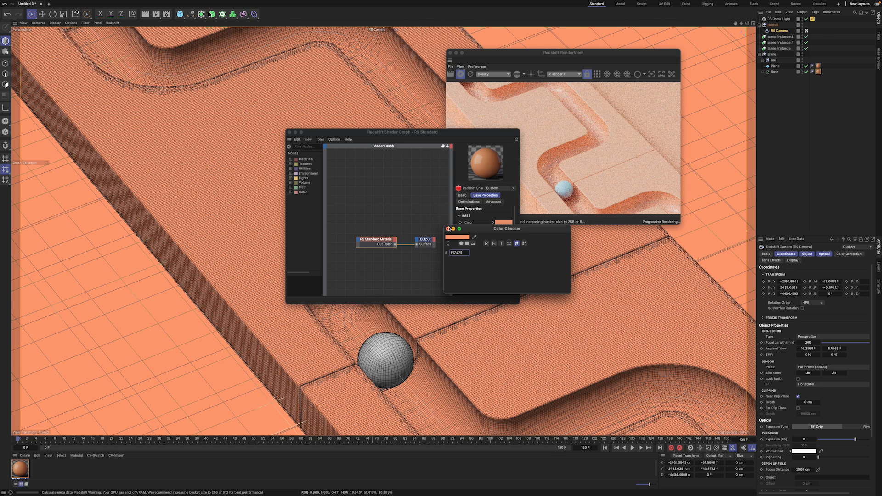
pyautogui.click(447, 229)
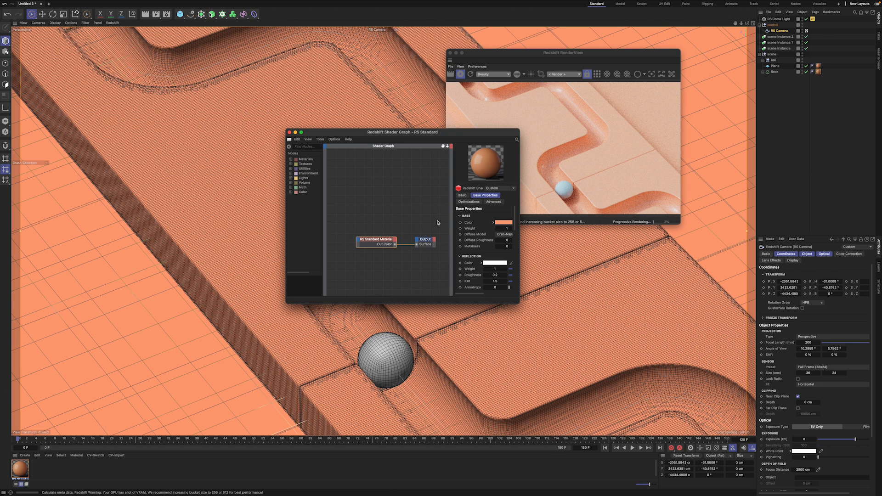
# - Widen the material's property area, then set the reflection roughness to about 0.511 and the IOR to 1.2
pyautogui.moveTo(454, 210); pyautogui.dragTo(389, 212)
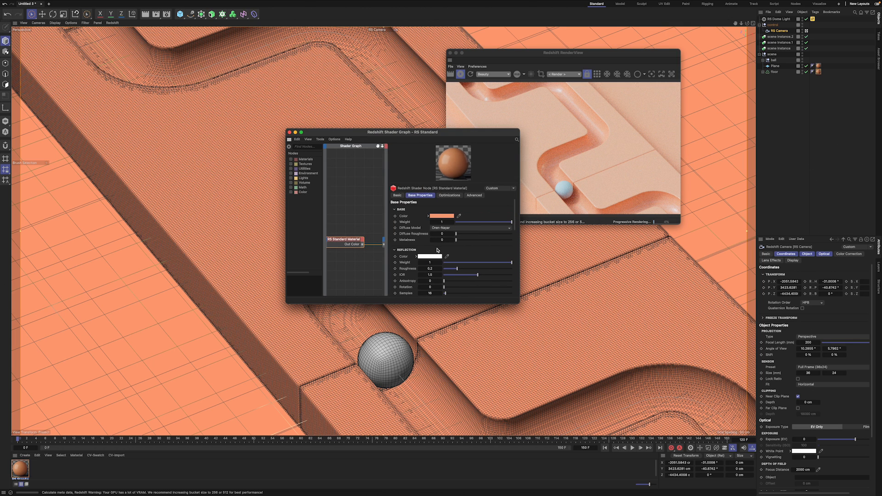
pyautogui.moveTo(461, 270); pyautogui.dragTo(481, 269)
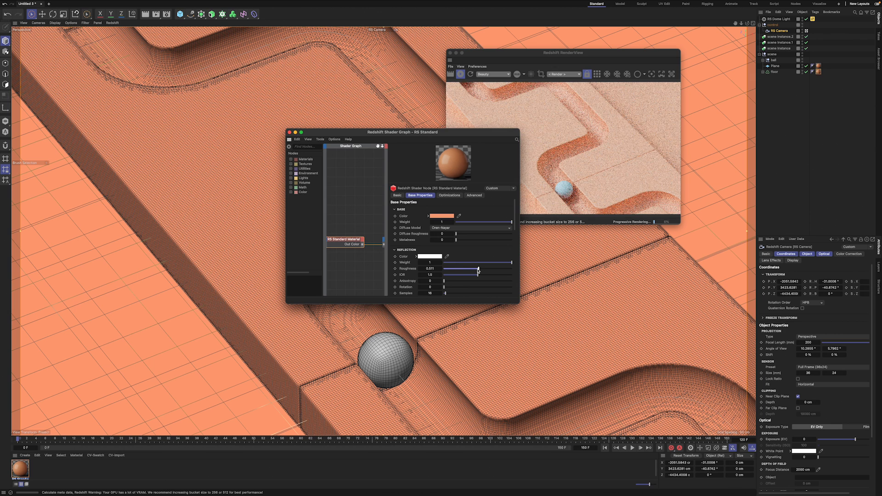
pyautogui.click(431, 276)
pyautogui.write('1.2')
pyautogui.press('Return')
# - Expand the material's Sheen settings and set the sheen weight to about 0.207
pyautogui.scroll(-3, 515, 232)
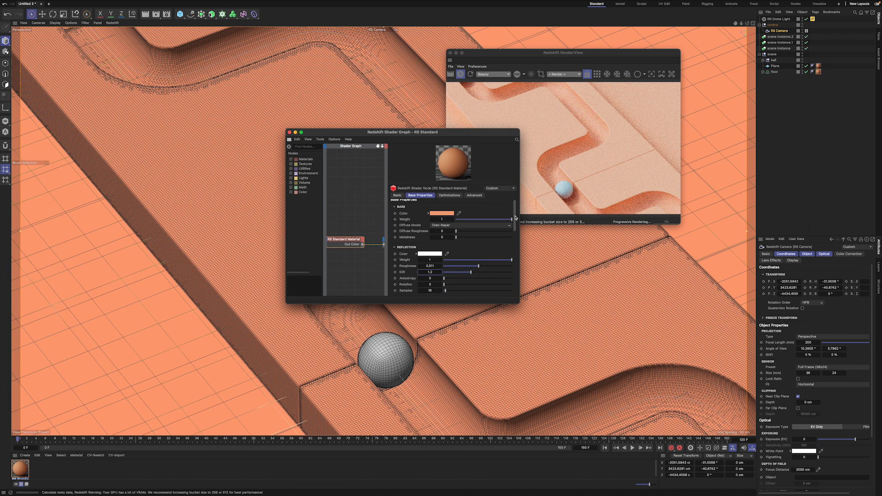
pyautogui.scroll(-2, 515, 232)
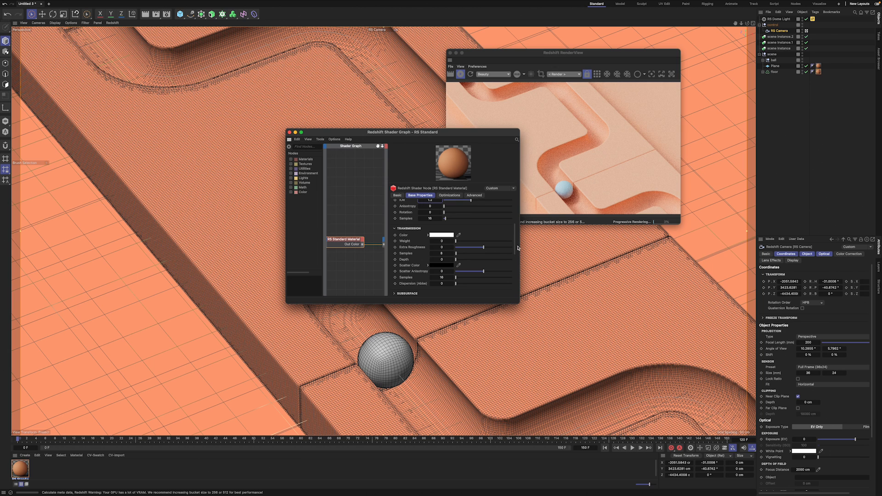
pyautogui.scroll(-3, 515, 249)
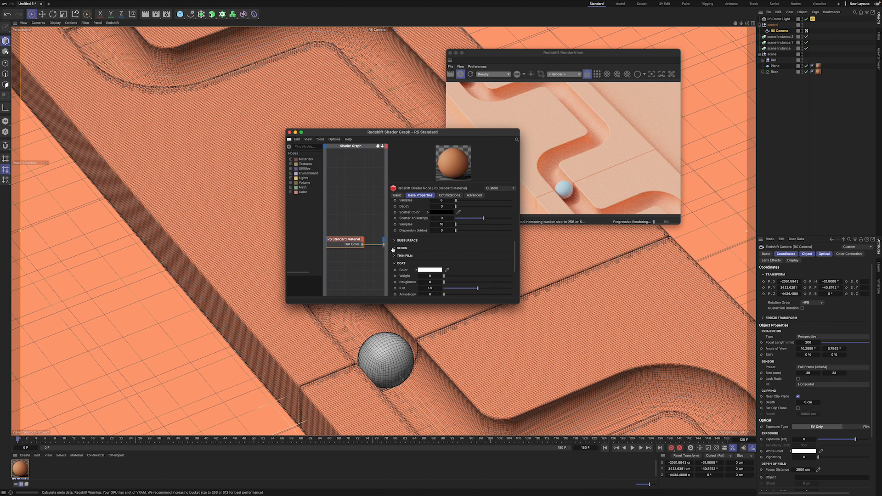
pyautogui.click(394, 248)
pyautogui.moveTo(452, 262); pyautogui.dragTo(458, 261)
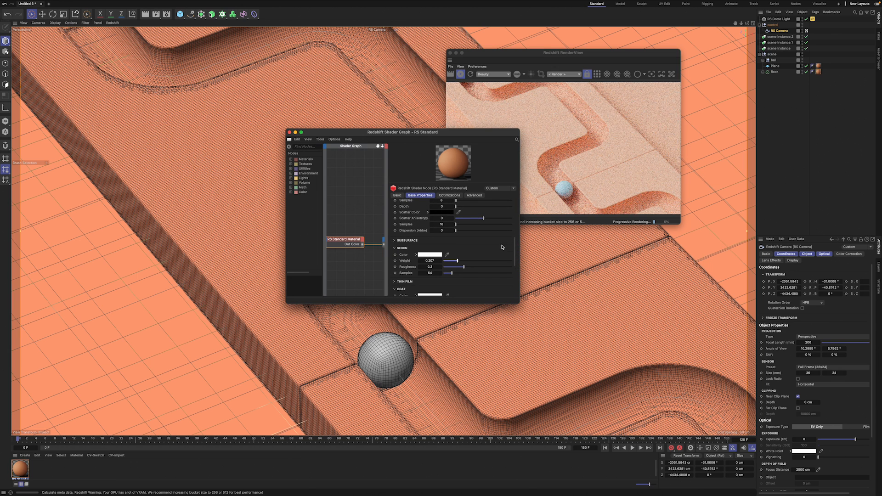
# - Uncover the live render to check the material, then close the shader graph
pyautogui.scroll(5, 503, 247)
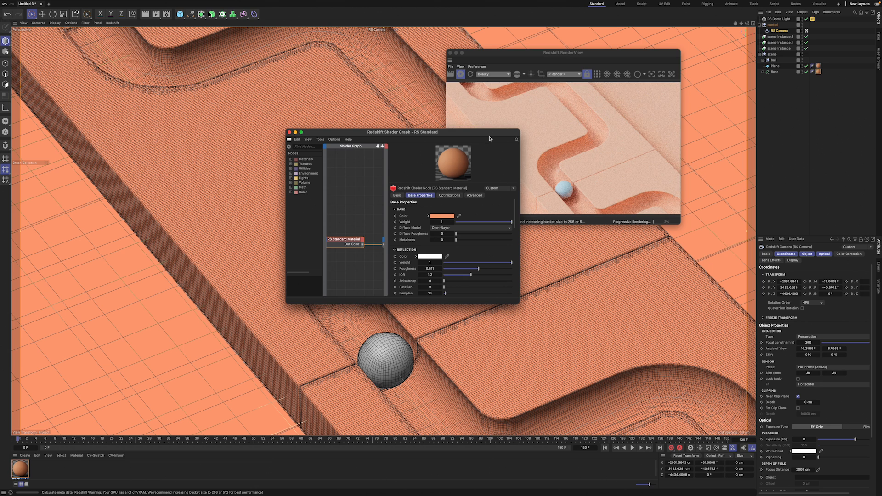
pyautogui.moveTo(490, 138); pyautogui.dragTo(414, 128)
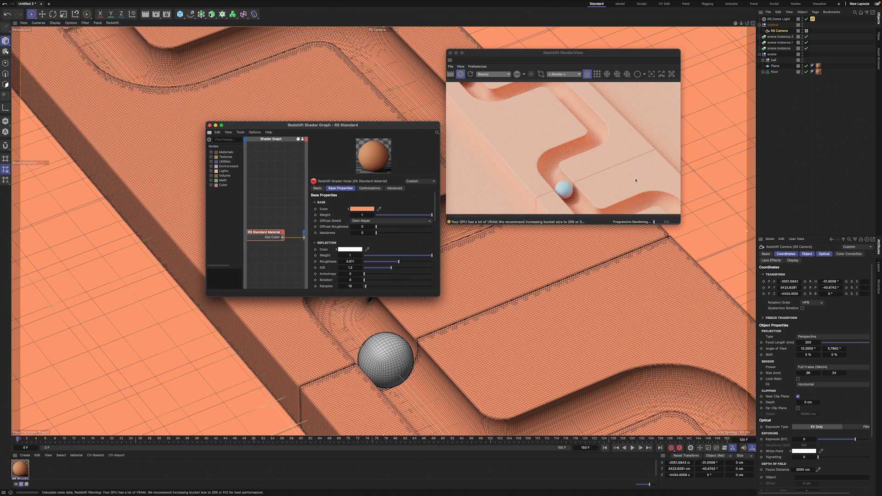
pyautogui.moveTo(317, 126); pyautogui.dragTo(458, 112)
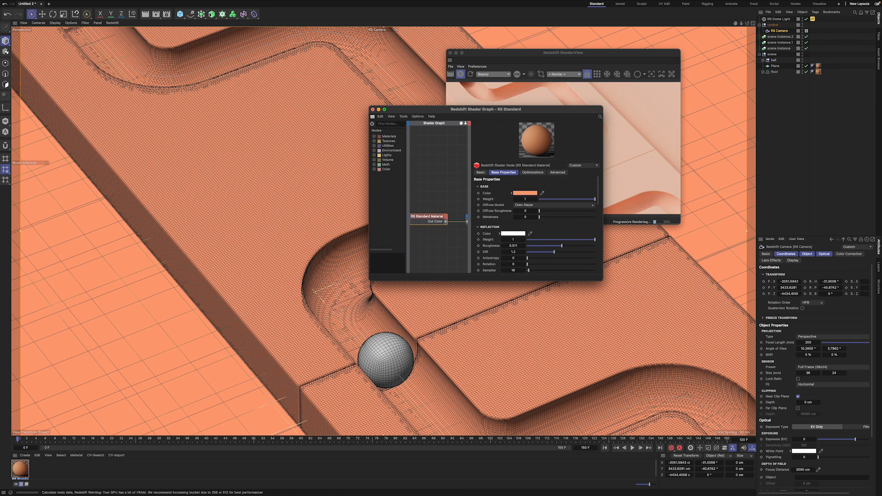
pyautogui.click(373, 110)
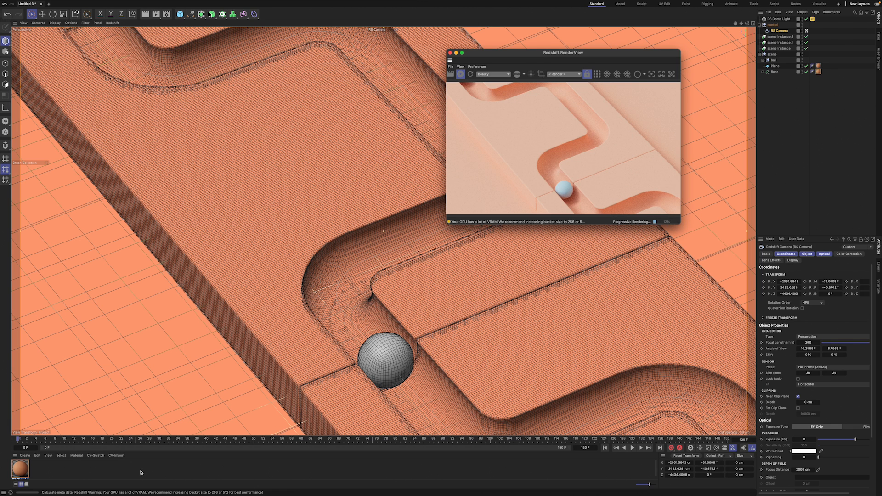
# - Duplicate the RS Standard material and apply the copy to the ball object inside the ball null
pyautogui.click(22, 474)
pyautogui.press('super+c')
pyautogui.press('super+v')
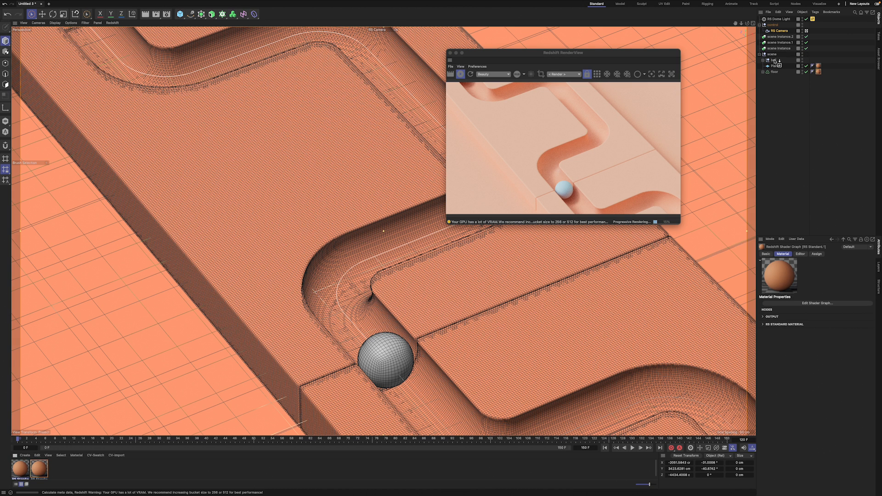
pyautogui.moveTo(775, 61); pyautogui.dragTo(813, 60)
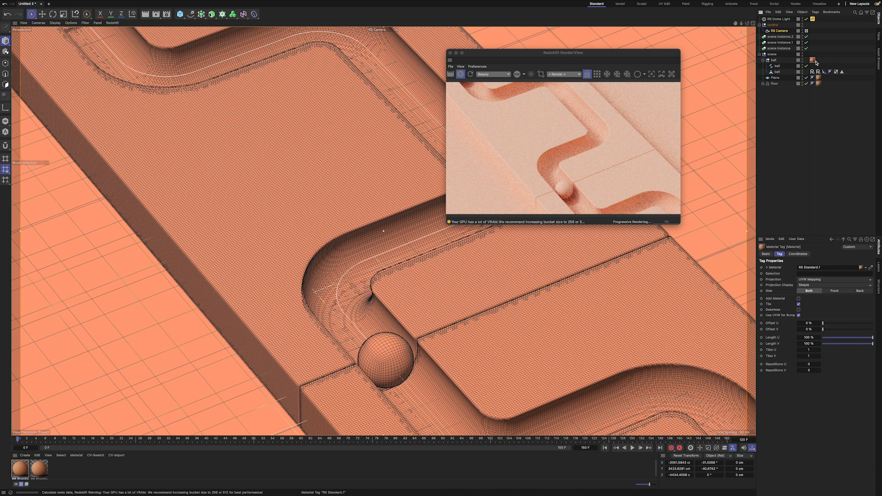
pyautogui.moveTo(775, 73); pyautogui.dragTo(776, 72)
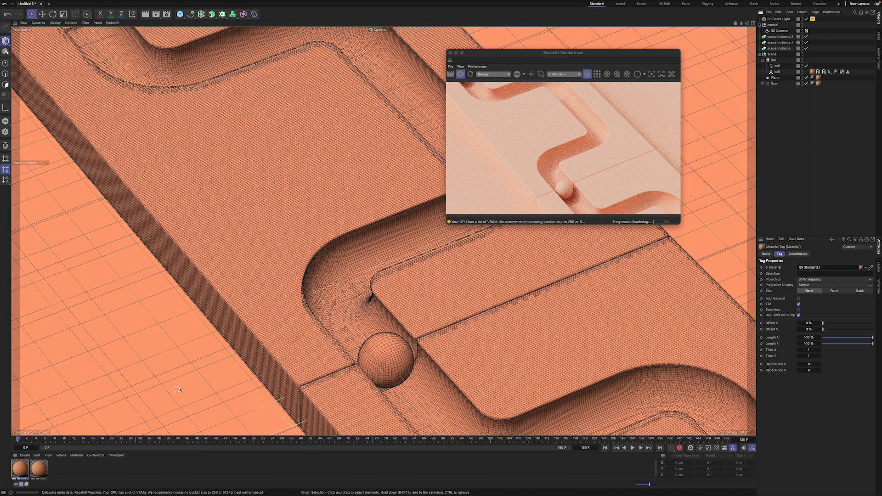
# - Open the ball material's shader graph and copy the turquoise hex code 6DD3CE from the Coolors palette in the browser
pyautogui.doubleClick(24, 473)
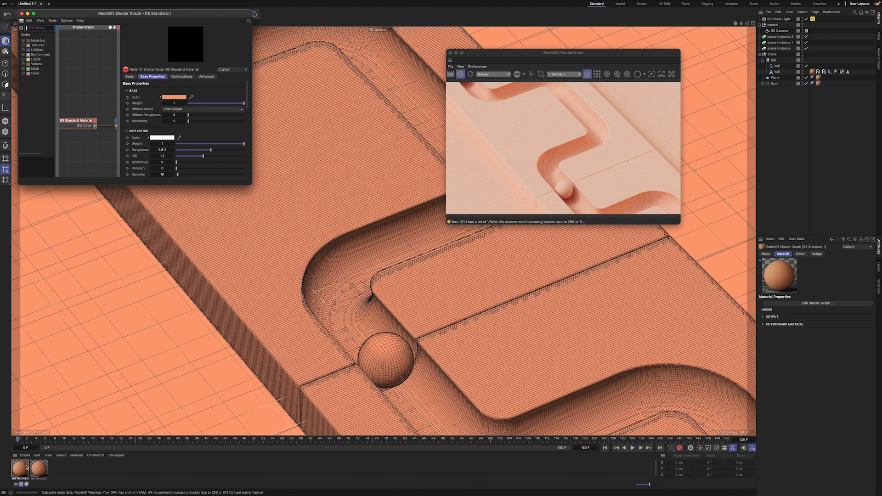
pyautogui.moveTo(130, 14); pyautogui.dragTo(395, 44)
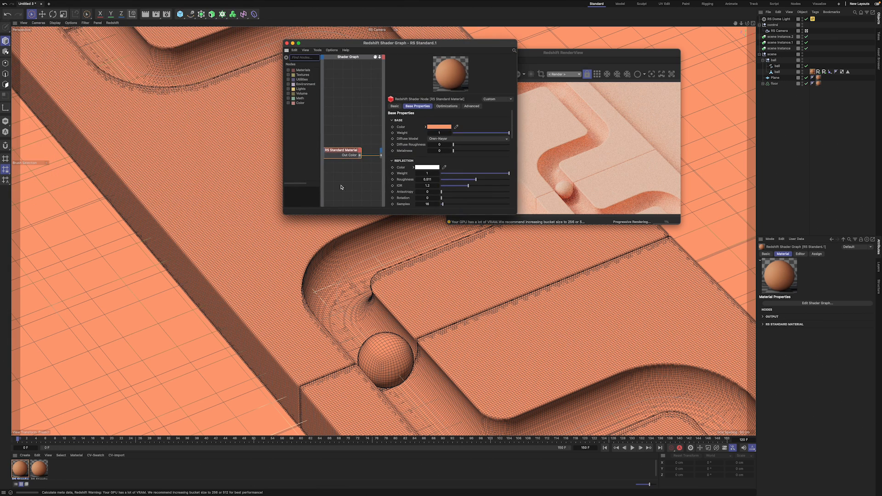
pyautogui.hotkey('ctrl', 'Right')
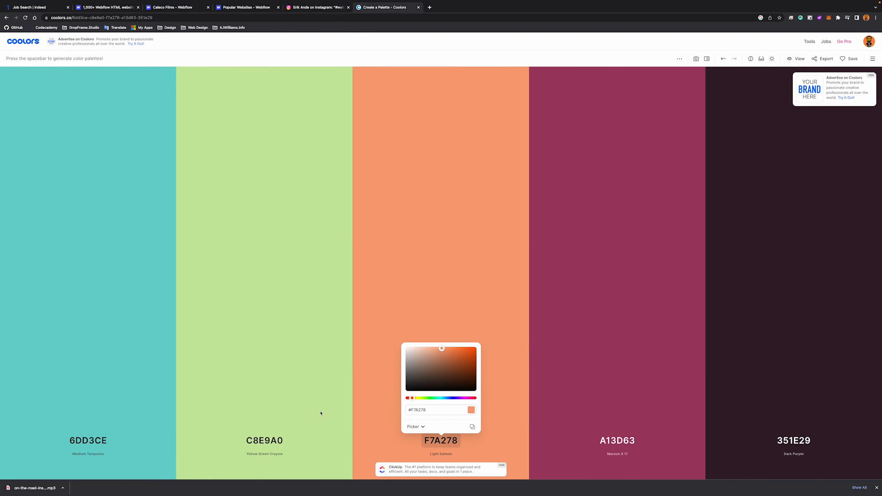
pyautogui.click(86, 440)
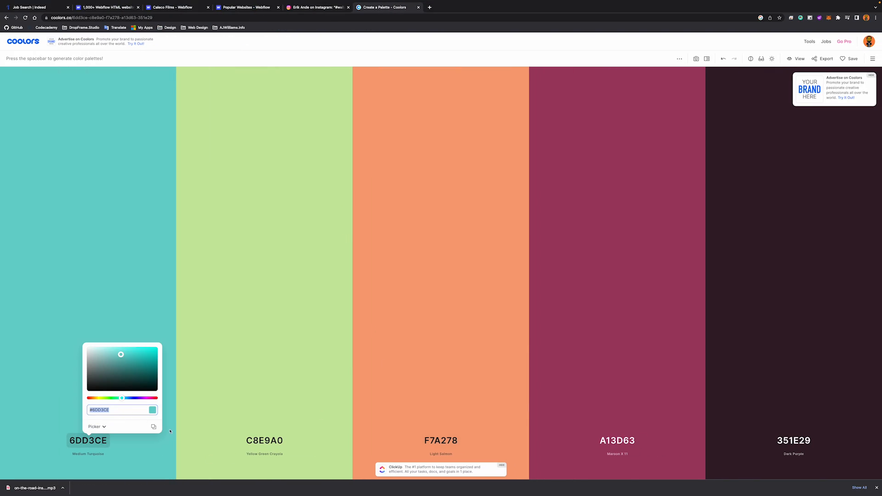
pyautogui.click(154, 428)
pyautogui.hotkey('ctrl', 'Left')
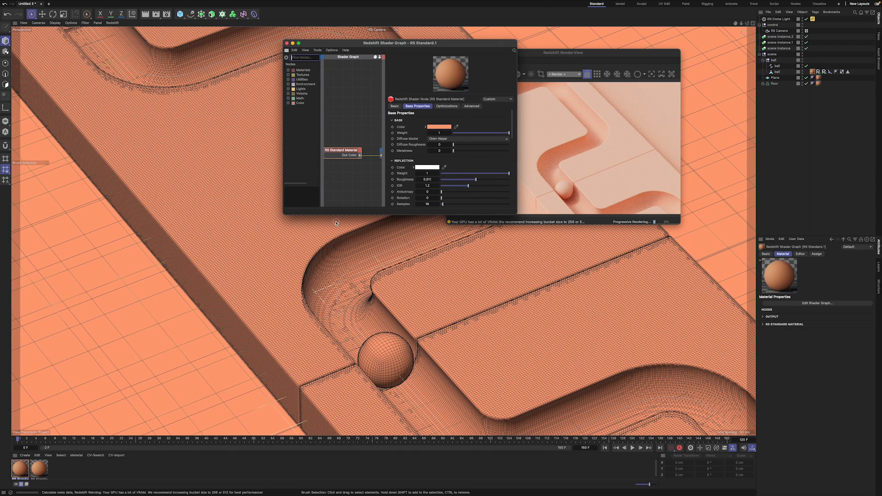
# - Set the ball material's base color to hex 6DD3CE and close its shader graph
pyautogui.click(439, 127)
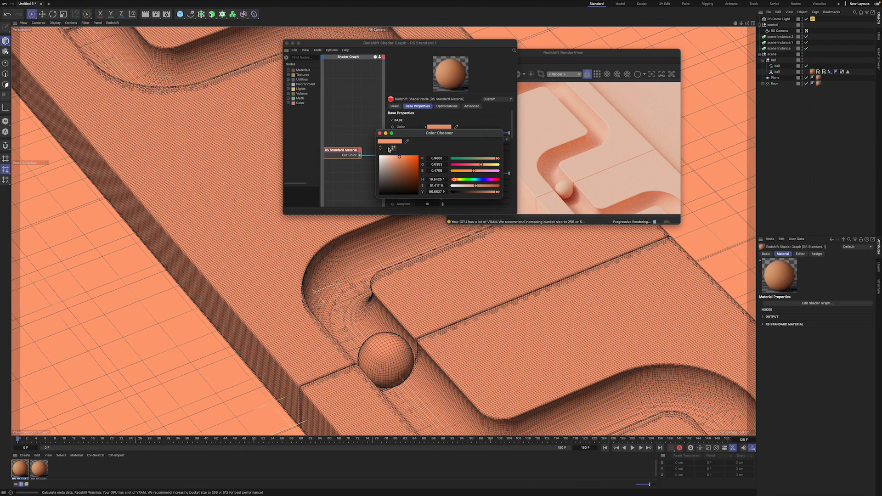
pyautogui.click(381, 150)
pyautogui.click(449, 148)
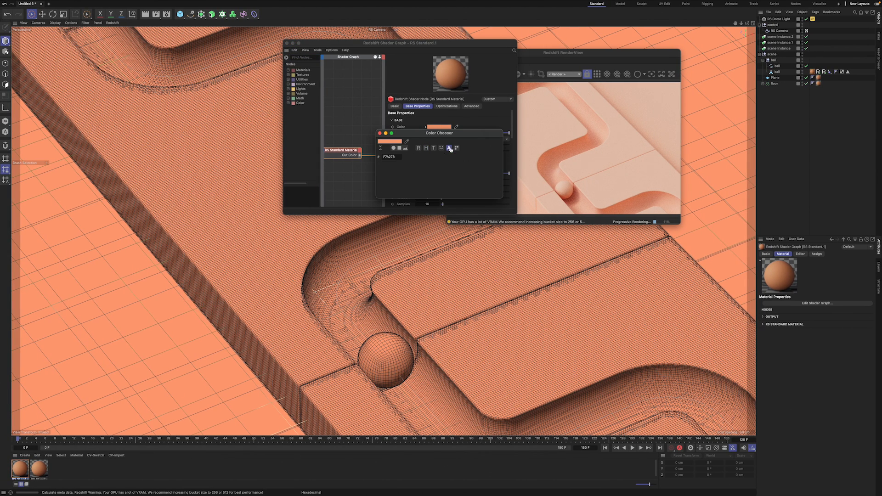
pyautogui.doubleClick(396, 158)
pyautogui.press('super+v')
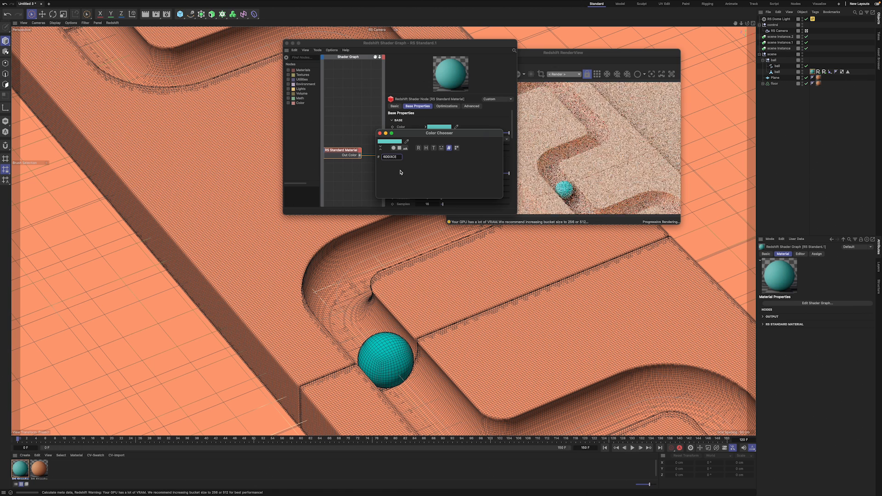
pyautogui.click(380, 134)
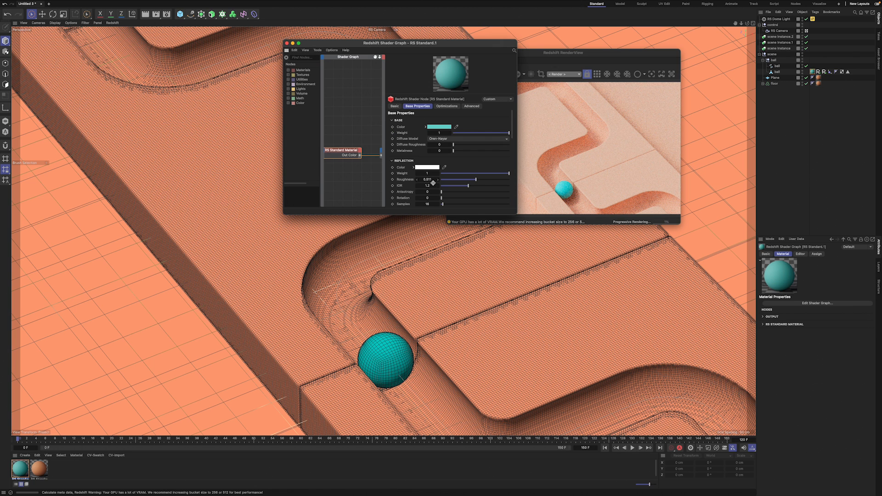
pyautogui.click(287, 44)
# - Move the turquoise material tag to the end of the ball's tags and restrict it to the ball's Polygon Selection
pyautogui.moveTo(812, 72); pyautogui.dragTo(848, 73)
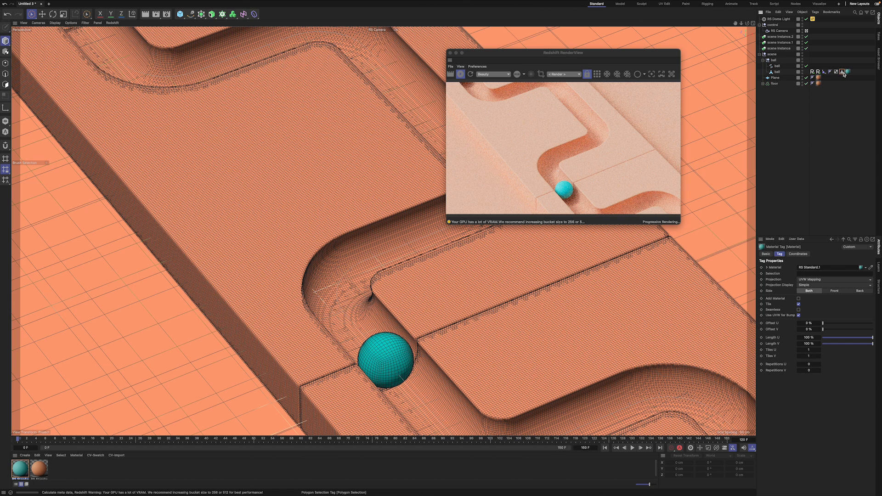
pyautogui.moveTo(833, 279); pyautogui.dragTo(827, 274)
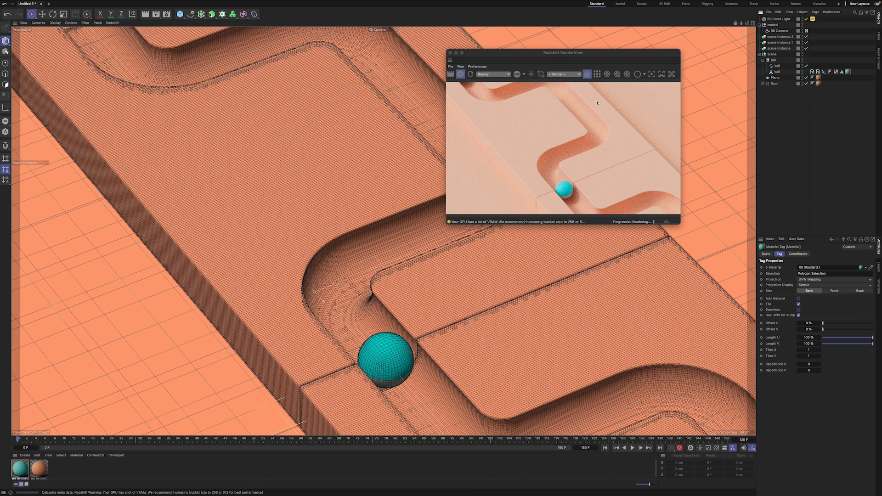
# - Add the Aluminum Oily 01 material from the Plus Library's Metal Vol1 - Redshift category to the scene
pyautogui.click(353, 3)
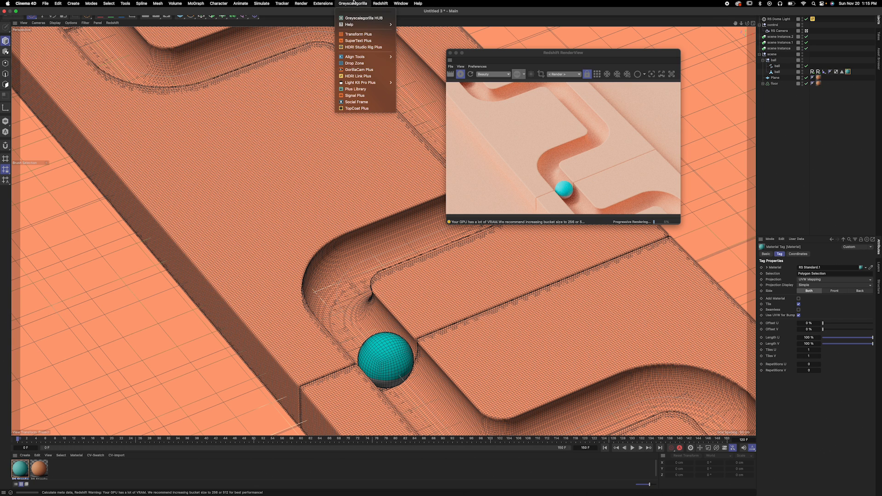
pyautogui.click(356, 89)
pyautogui.click(277, 83)
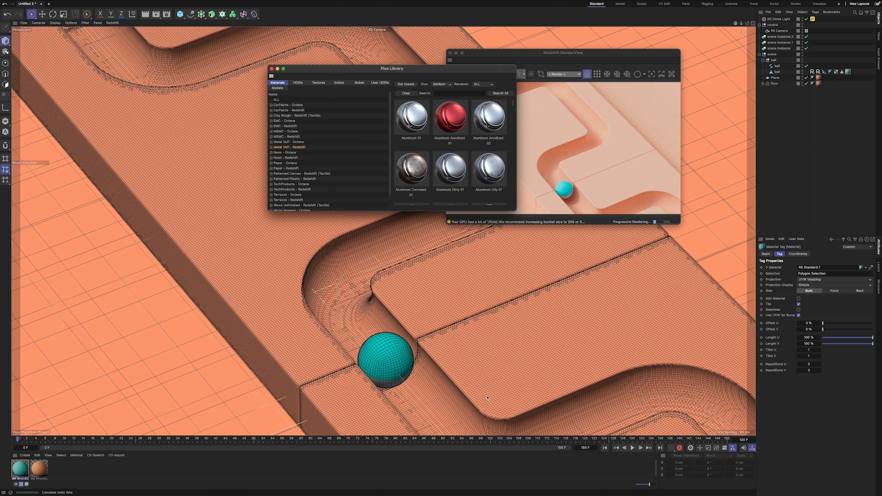
pyautogui.click(489, 168)
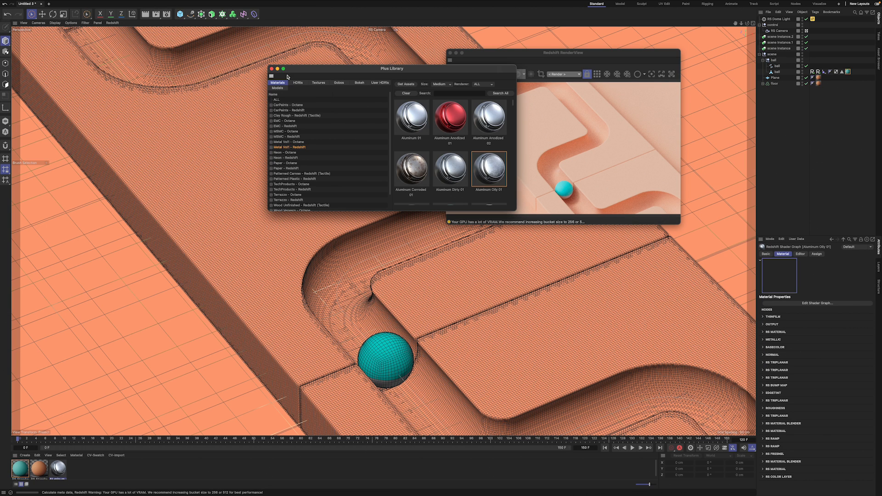
pyautogui.click(272, 68)
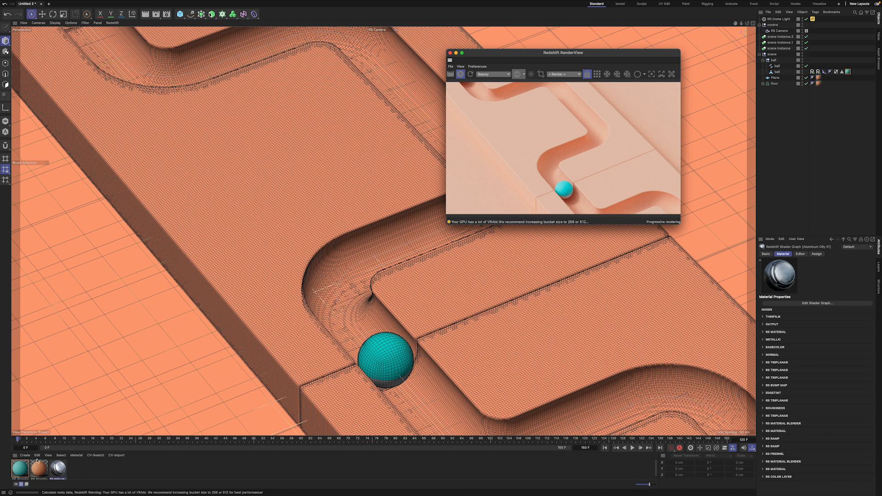
# - Apply the Aluminum Oily 01 material to the ball, with its tag placed before the turquoise material's tag
pyautogui.click(60, 474)
pyautogui.moveTo(801, 82); pyautogui.dragTo(808, 73)
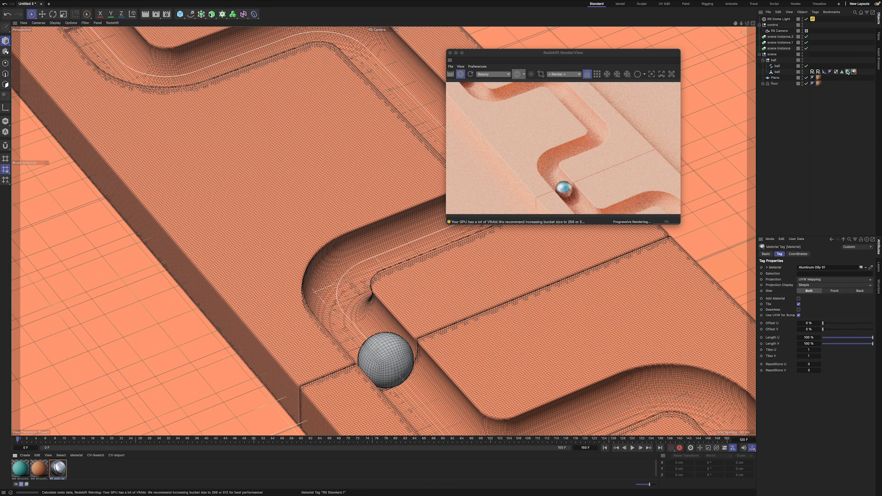
pyautogui.hotkey('ctrl', 'z')
pyautogui.click(587, 180)
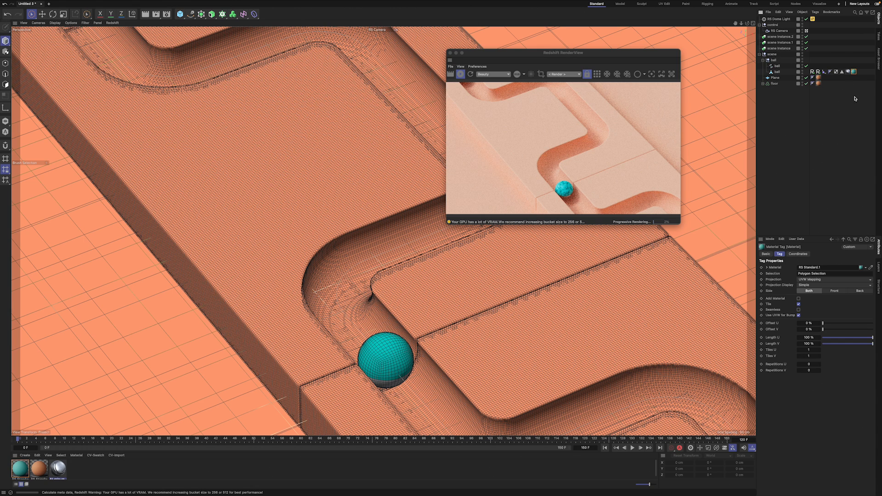
pyautogui.click(849, 72)
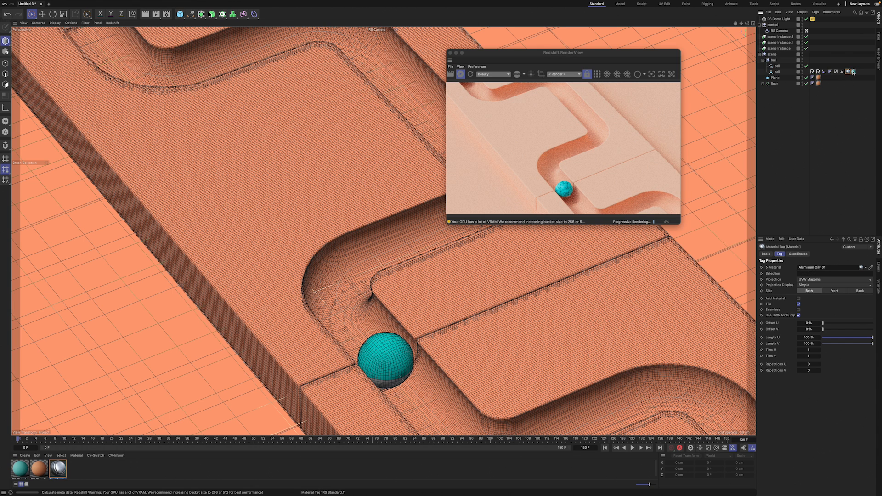
pyautogui.click(854, 72)
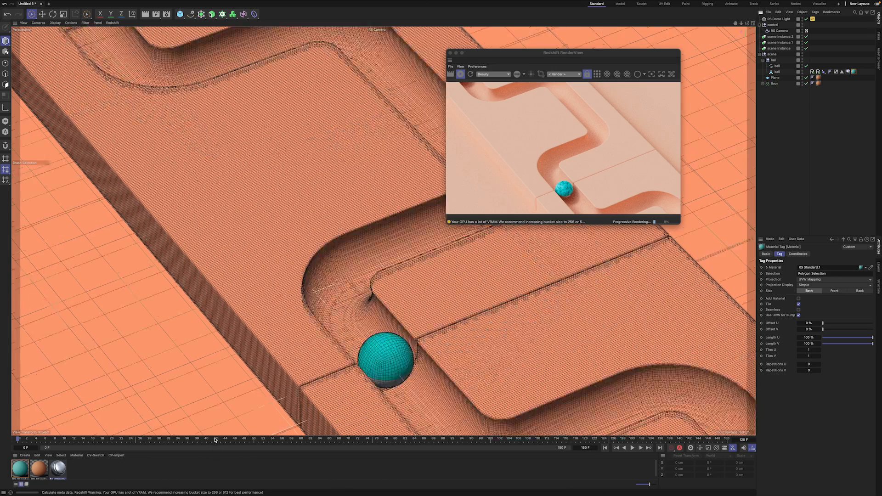
# - Go to about frame 59 to inspect both ball materials, and shift the render view aside
pyautogui.moveTo(215, 440); pyautogui.dragTo(297, 433)
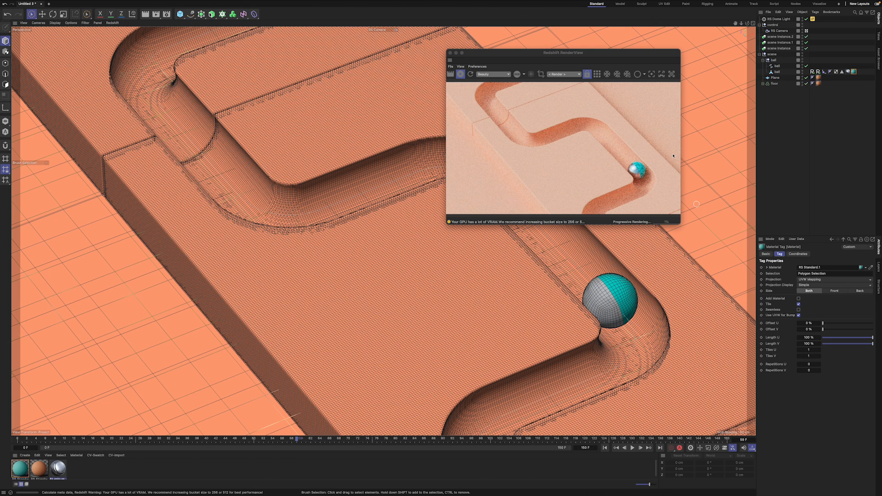
pyautogui.moveTo(604, 54); pyautogui.dragTo(631, 88)
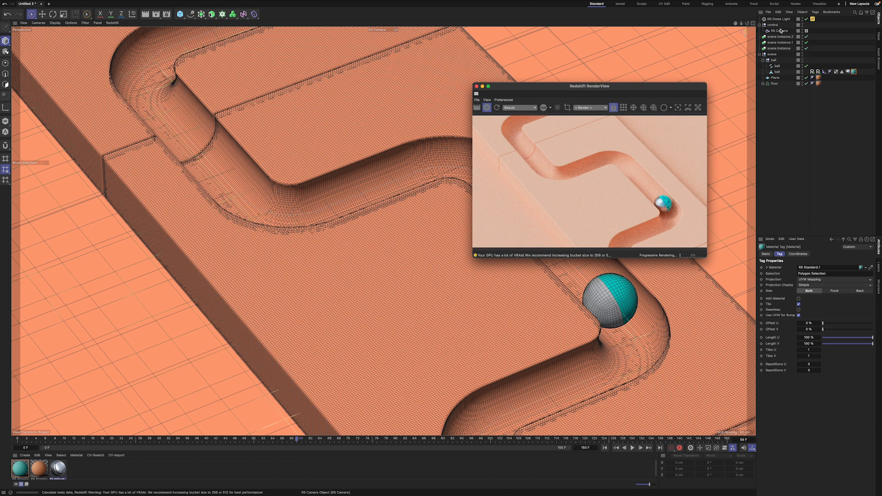
# - Collapse the scene group and add a Redshift area light
pyautogui.click(760, 54)
pyautogui.click(380, 4)
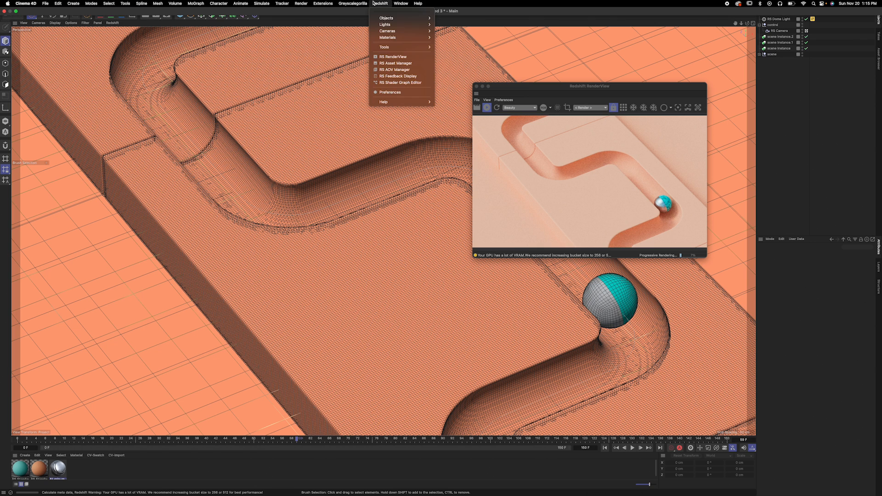
pyautogui.moveTo(385, 25)
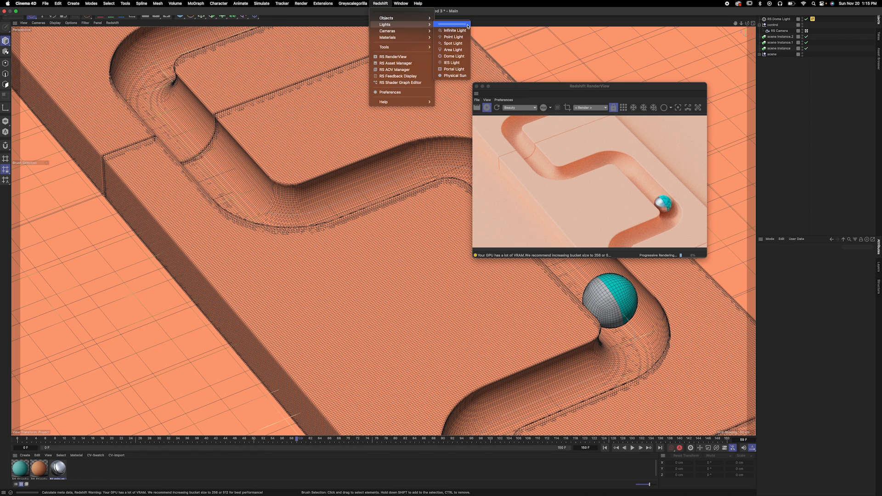
pyautogui.click(460, 51)
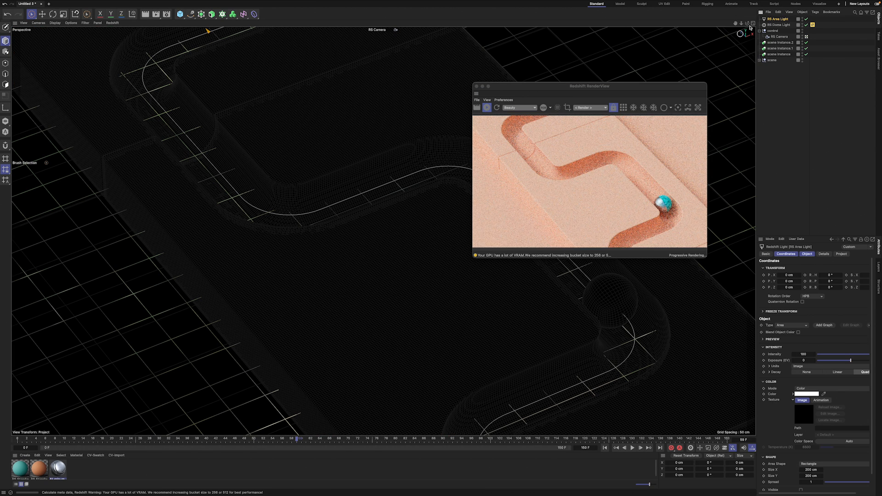
# - Raise the area light to 170 cm on Y and aim it at the ball mesh with a Target tag
pyautogui.click(752, 23)
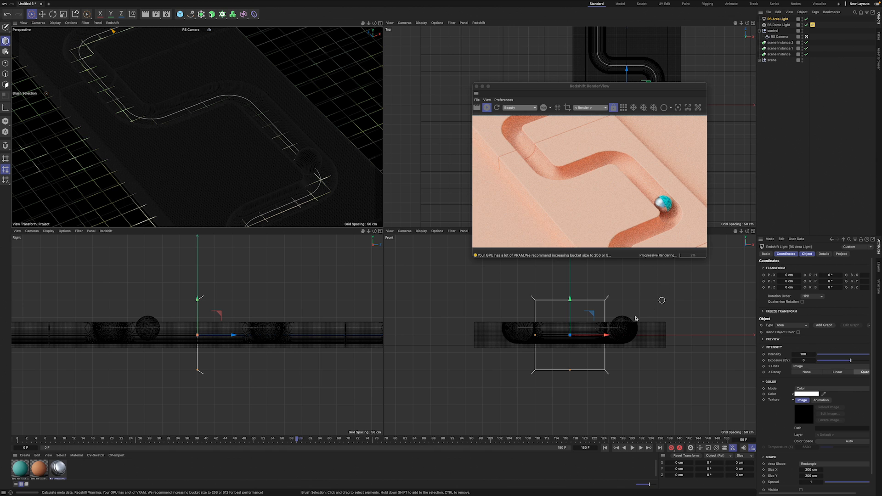
pyautogui.moveTo(575, 318); pyautogui.dragTo(576, 260)
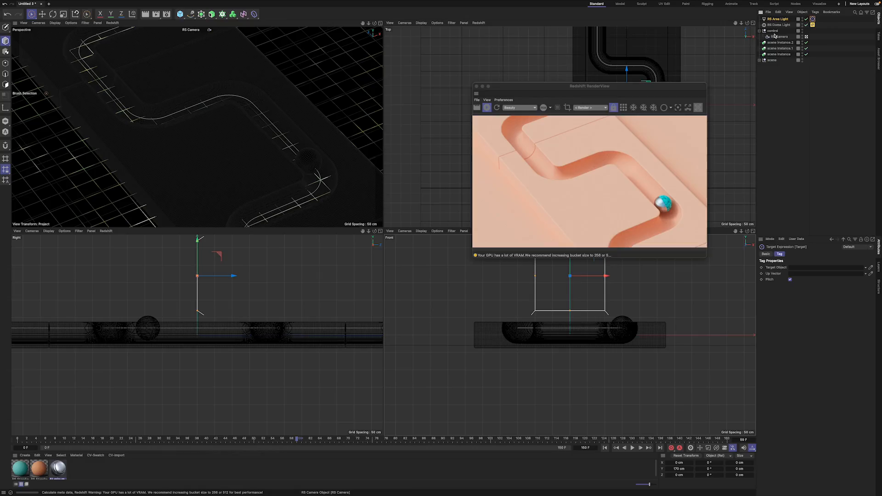
pyautogui.click(760, 60)
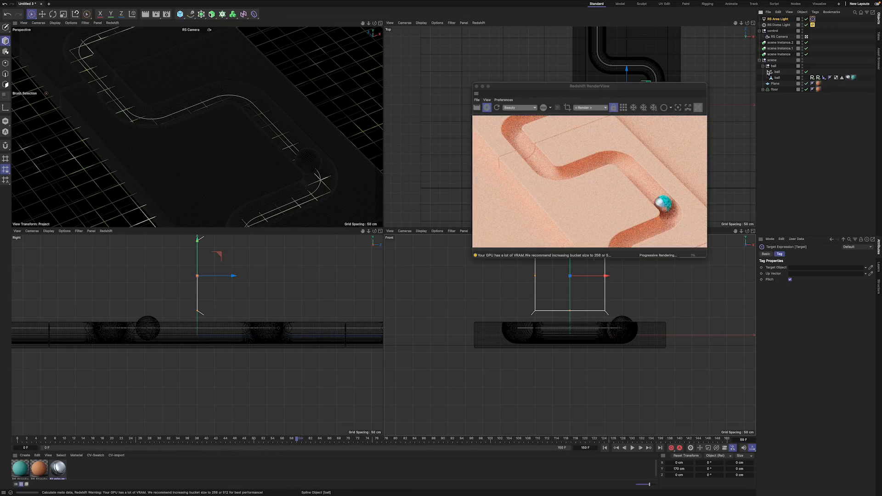
pyautogui.moveTo(779, 73); pyautogui.dragTo(782, 55)
pyautogui.moveTo(823, 270); pyautogui.dragTo(825, 270)
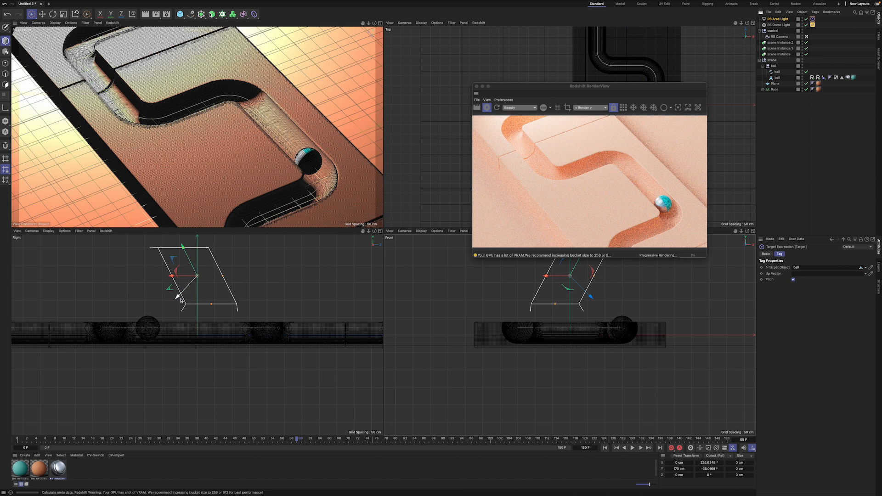
# - Move the area light up and away from the track along its own axis, and enlarge its emitting area
pyautogui.moveTo(181, 299)
pyautogui.mouseDown()
pyautogui.moveTo(416, 50)
pyautogui.moveTo(385, 85)
pyautogui.mouseUp()
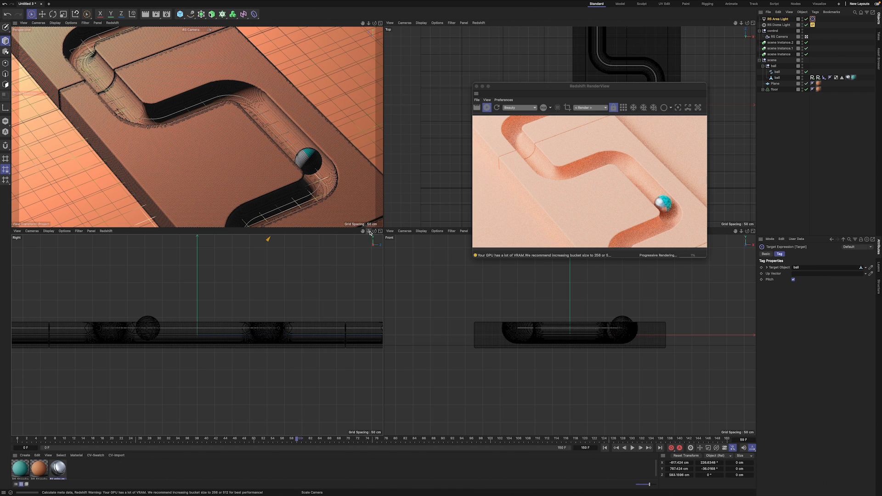
pyautogui.moveTo(368, 231)
pyautogui.mouseDown()
pyautogui.moveTo(242, 231)
pyautogui.moveTo(354, 231)
pyautogui.mouseUp()
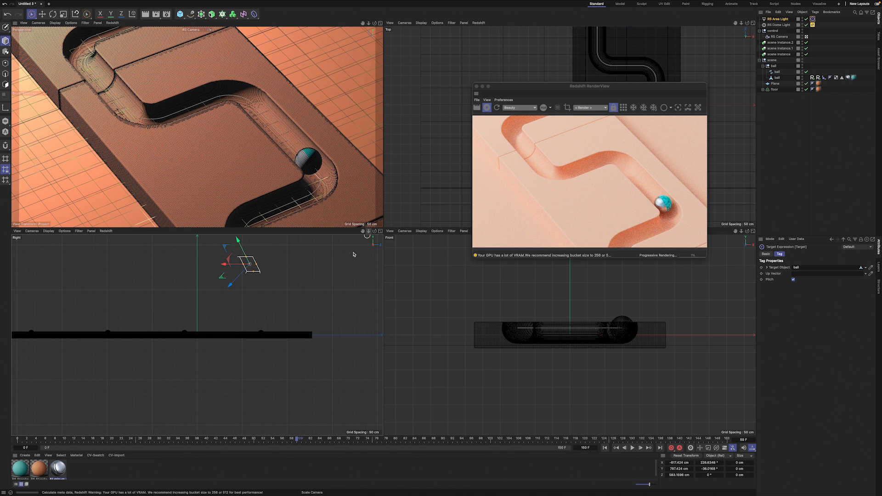
pyautogui.moveTo(258, 264)
pyautogui.mouseDown()
pyautogui.moveTo(271, 265)
pyautogui.moveTo(245, 255)
pyautogui.mouseUp()
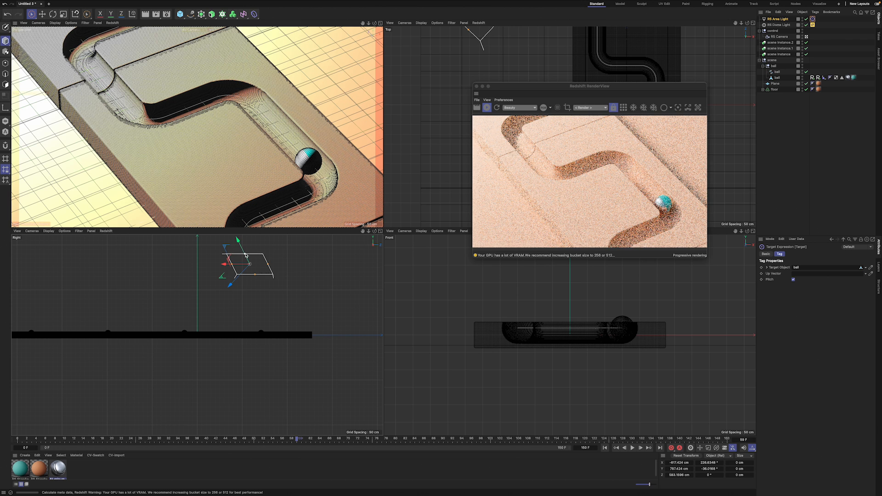
pyautogui.moveTo(230, 284); pyautogui.dragTo(241, 273)
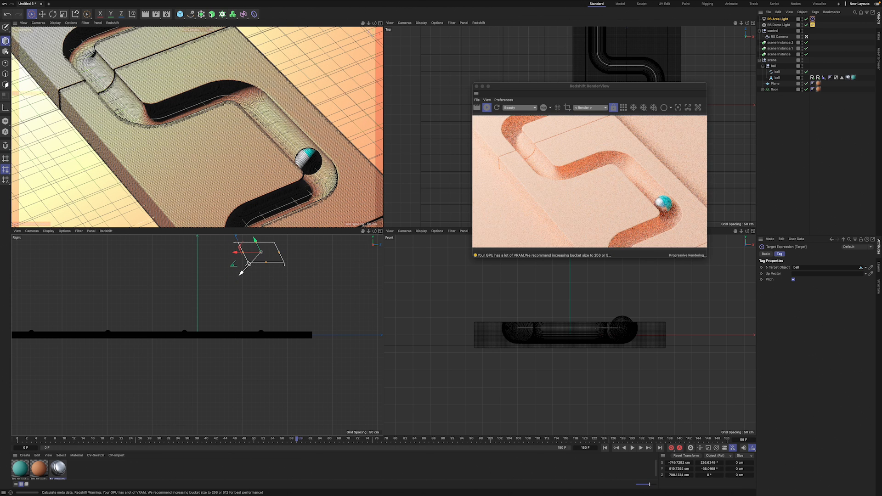
# - Reposition the area light high beside the track at about X -869 cm, Y 1662 cm, Z -582 cm
pyautogui.moveTo(254, 239); pyautogui.dragTo(217, 232)
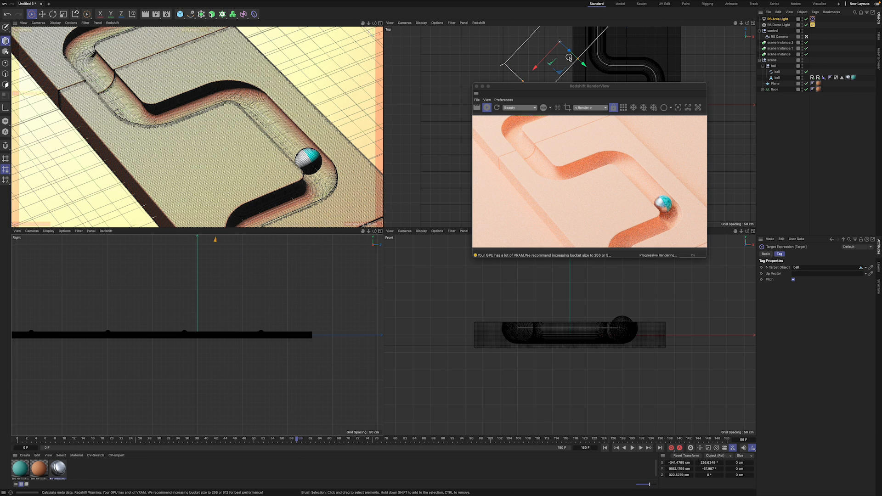
pyautogui.moveTo(544, 58); pyautogui.dragTo(556, 80)
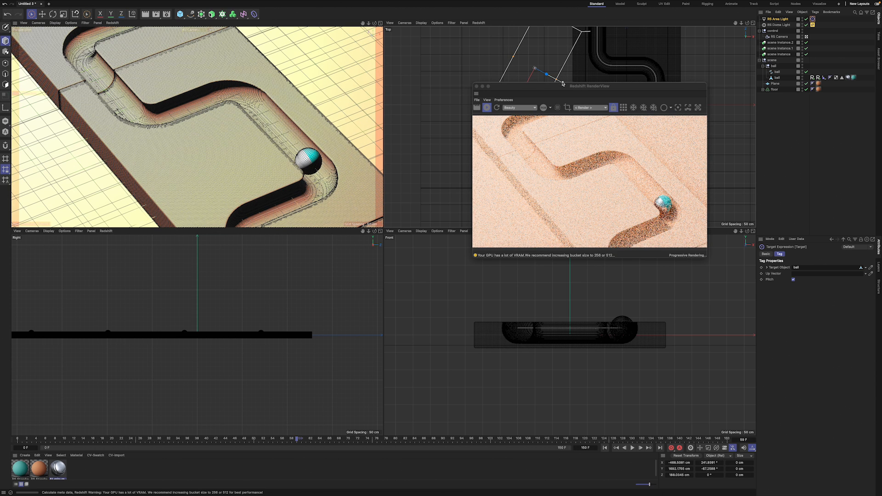
pyautogui.moveTo(741, 231); pyautogui.dragTo(524, 313)
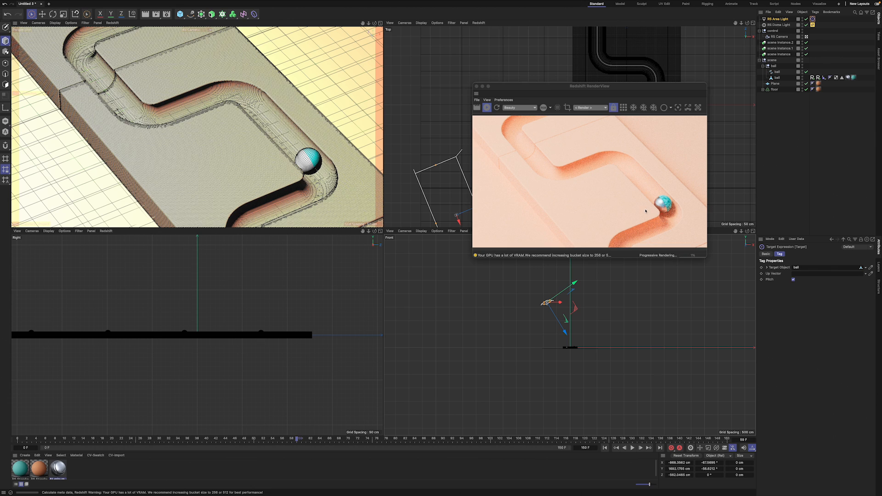
# - Duplicate the teal Redshift material
pyautogui.moveTo(579, 87); pyautogui.dragTo(578, 78)
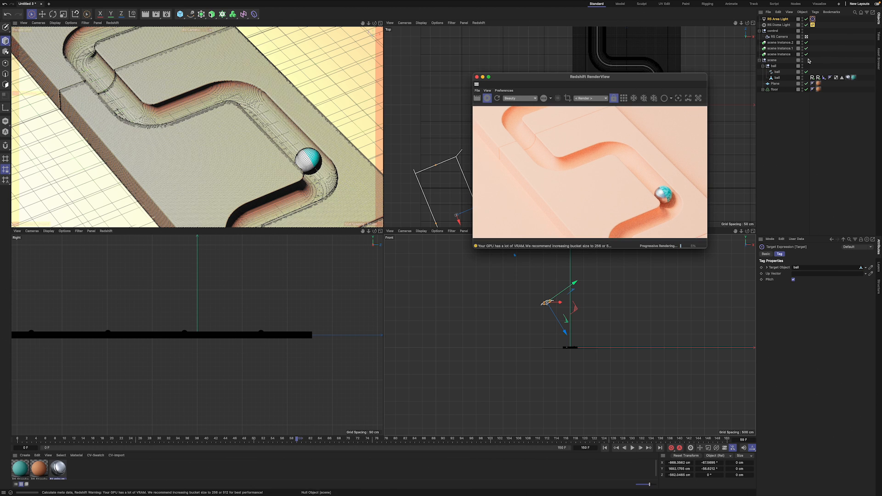
pyautogui.click(83, 476)
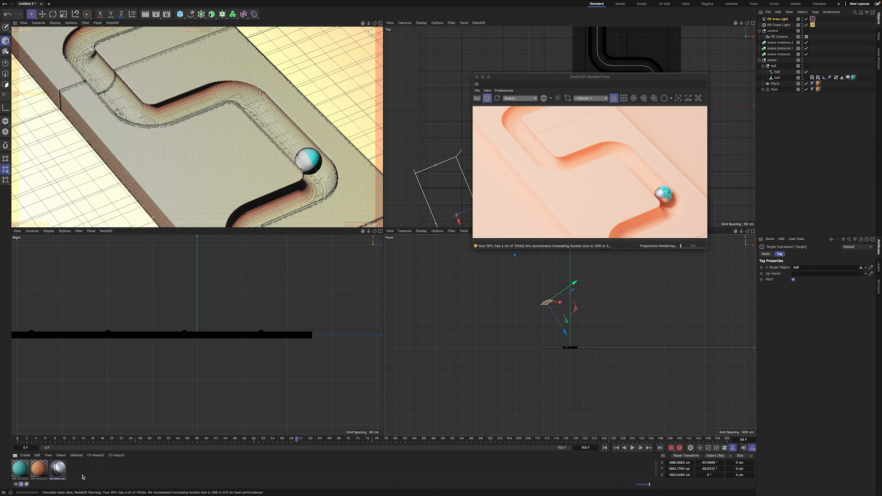
pyautogui.click(21, 466)
pyautogui.press('super+c')
pyautogui.press('super+v')
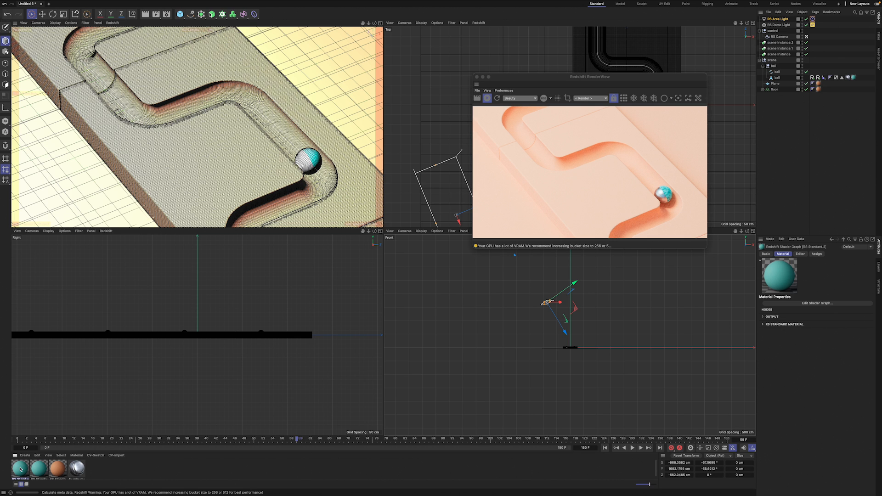
# - Switch to the Coolors palette in the browser and copy the yellow-green hex code C8E9A0 for the duplicated material's base color
pyautogui.doubleClick(21, 468)
pyautogui.click(174, 97)
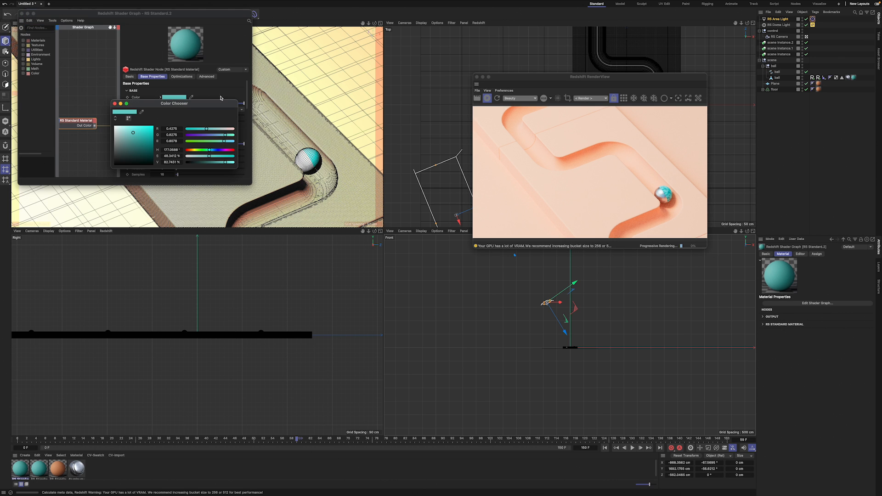
pyautogui.hotkey('ctrl', 'Right')
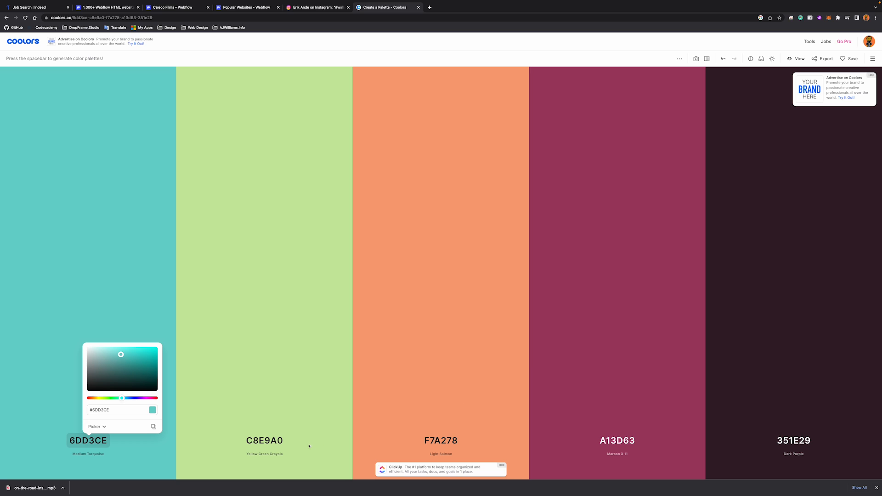
pyautogui.click(272, 444)
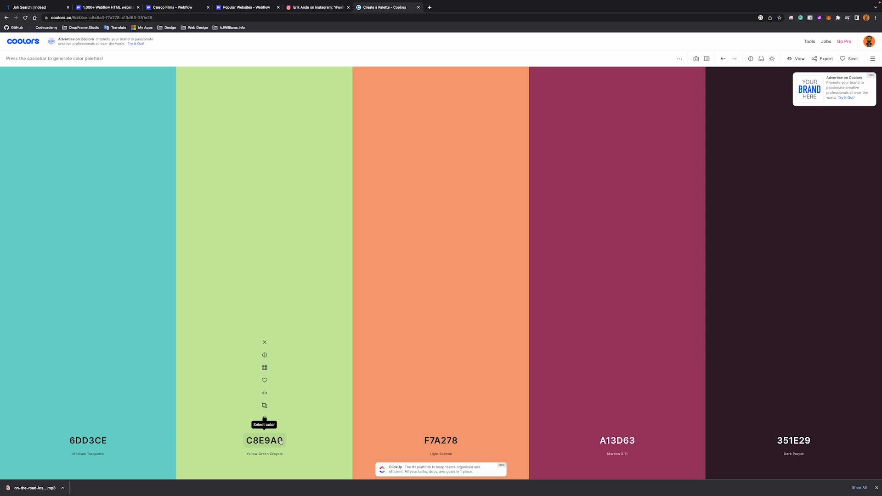
pyautogui.click(281, 442)
pyautogui.click(296, 426)
pyautogui.hotkey('ctrl', 'Left')
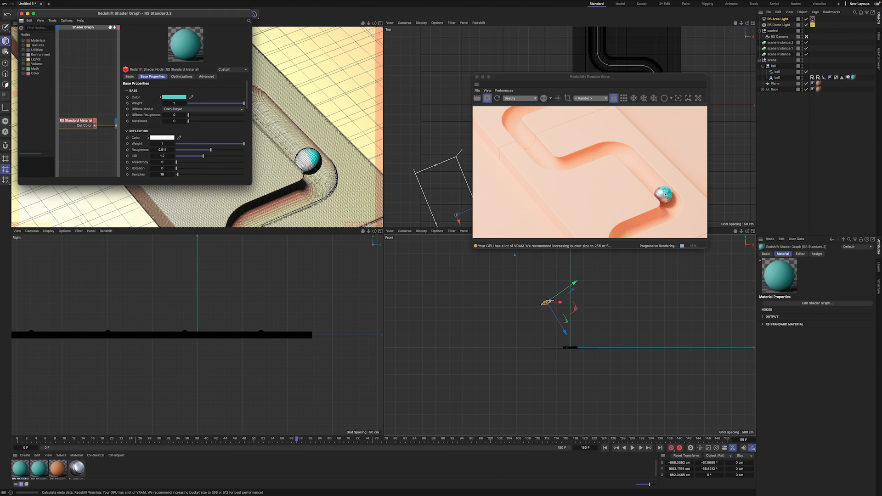
# - Set the duplicated material's base color to hex C8E9A0 and use it on the ball in place of the metal material
pyautogui.click(181, 98)
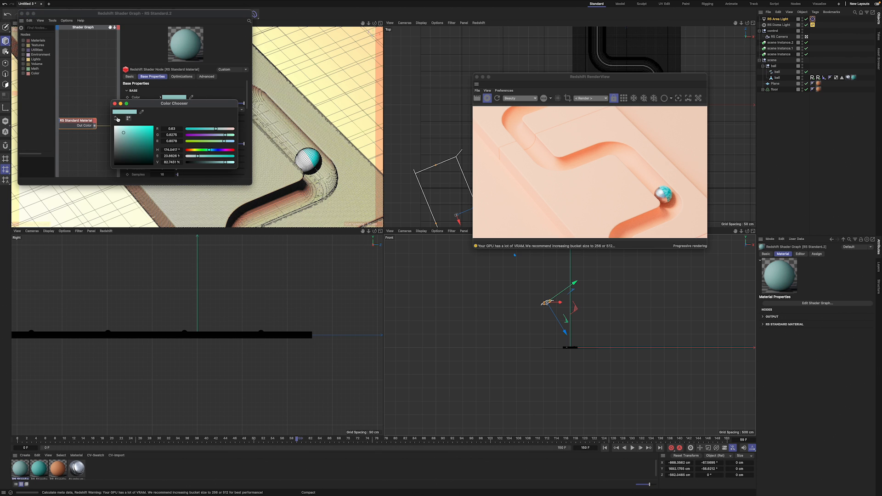
pyautogui.click(115, 118)
pyautogui.click(183, 118)
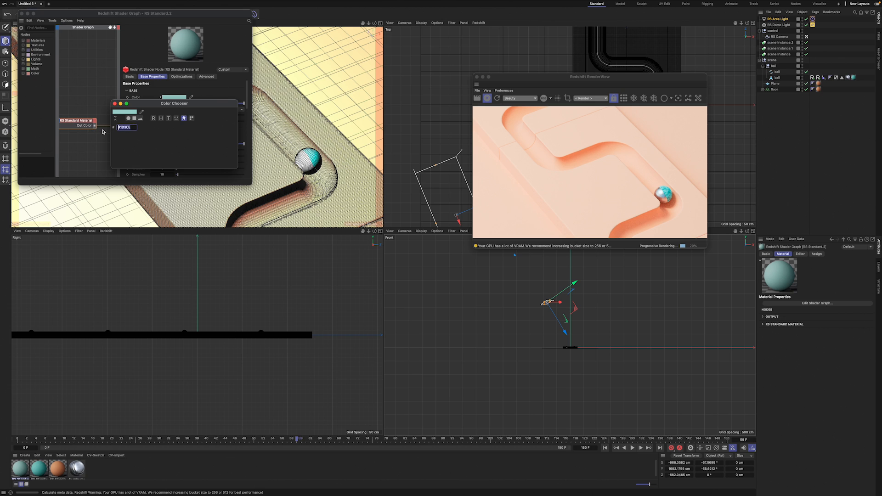
pyautogui.press('super+v')
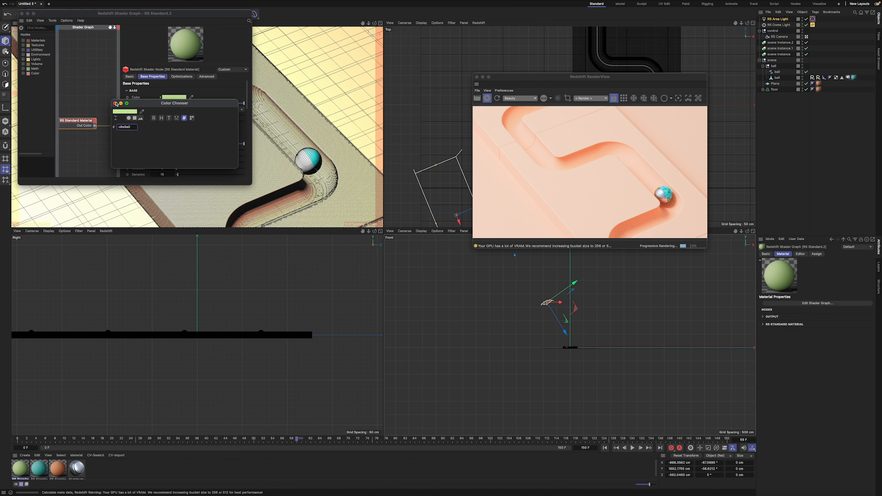
pyautogui.click(116, 103)
pyautogui.click(21, 13)
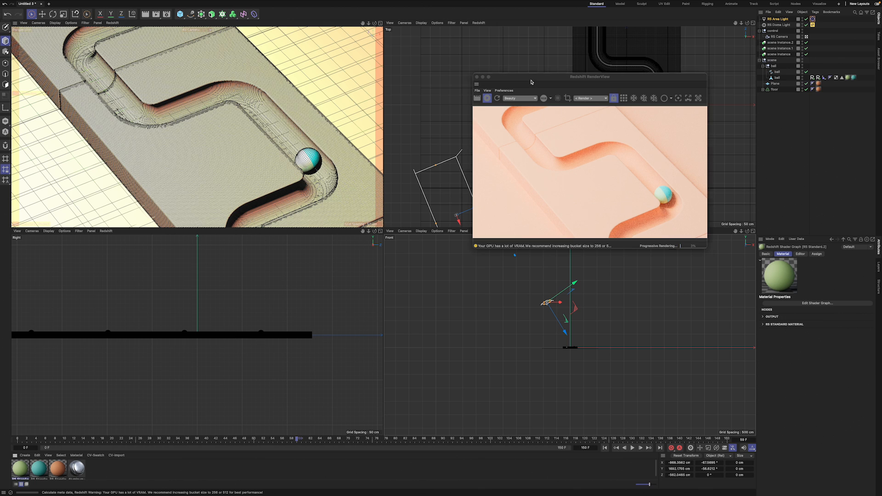
# - Maximize the camera view and reopen the Redshift RenderView with live rendering running
pyautogui.moveTo(531, 81); pyautogui.dragTo(530, 56)
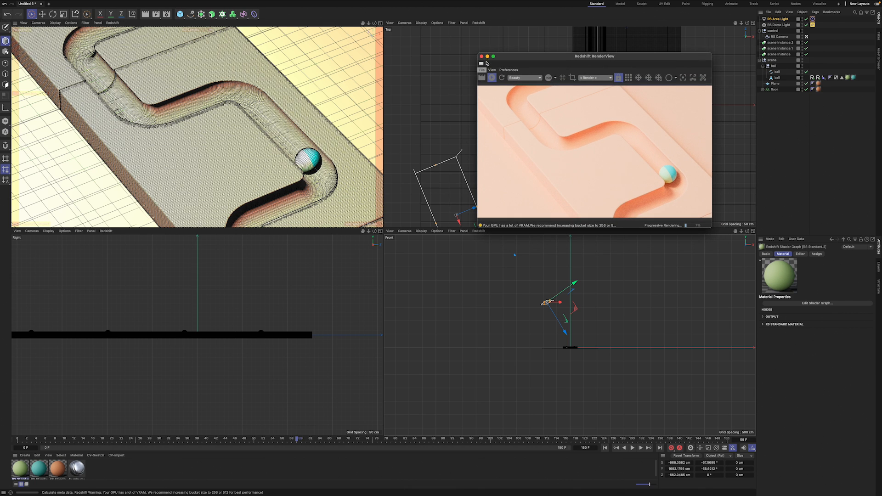
pyautogui.click(482, 56)
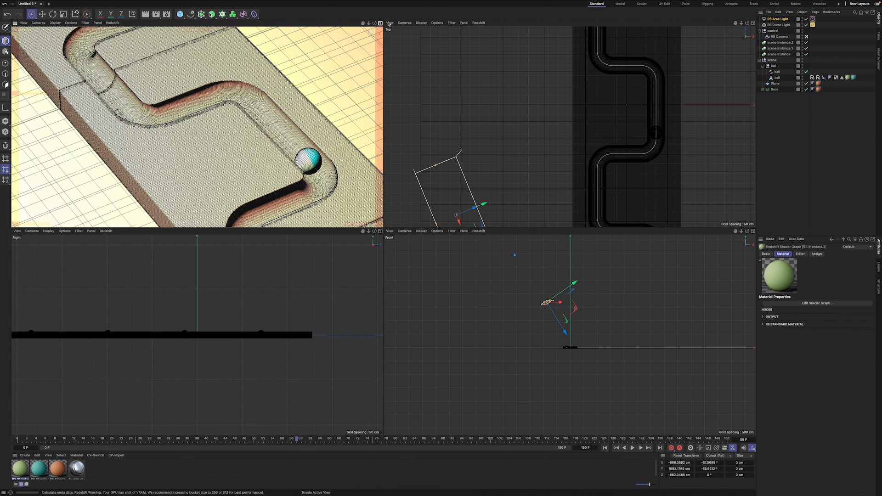
pyautogui.press('F1')
pyautogui.moveTo(288, 3)
pyautogui.click(381, 3)
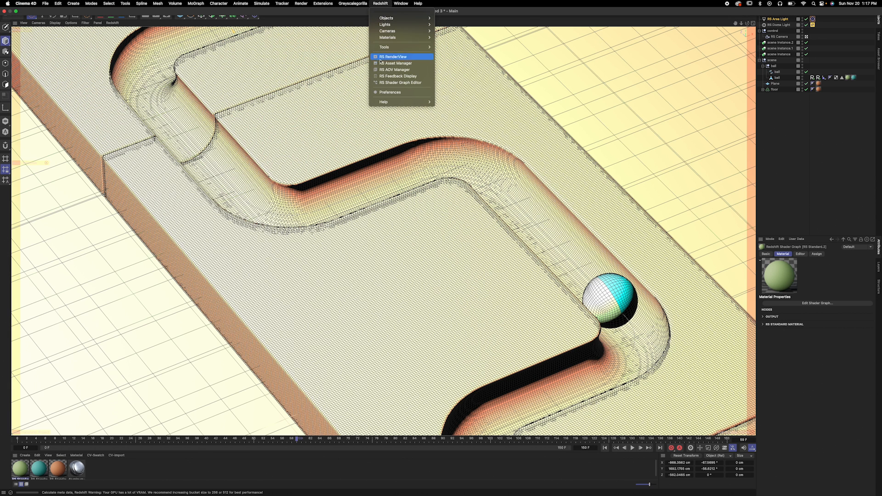
pyautogui.click(396, 56)
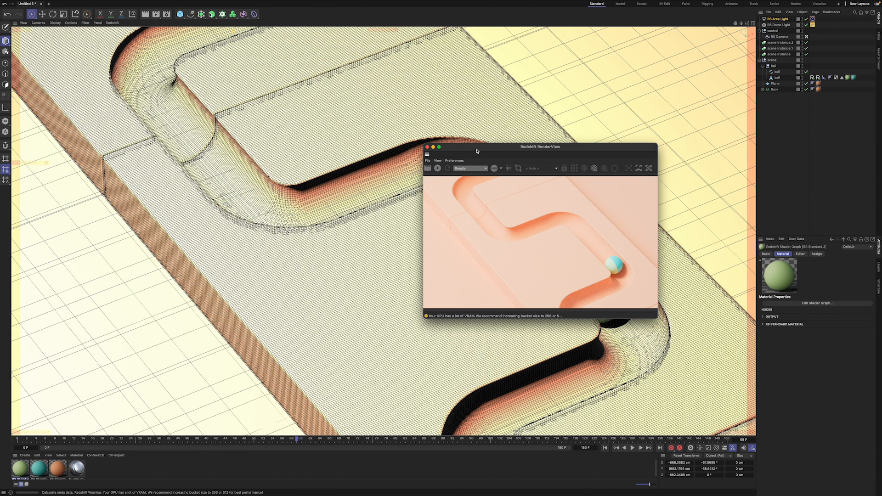
pyautogui.moveTo(476, 151); pyautogui.dragTo(488, 105)
pyautogui.click(427, 147)
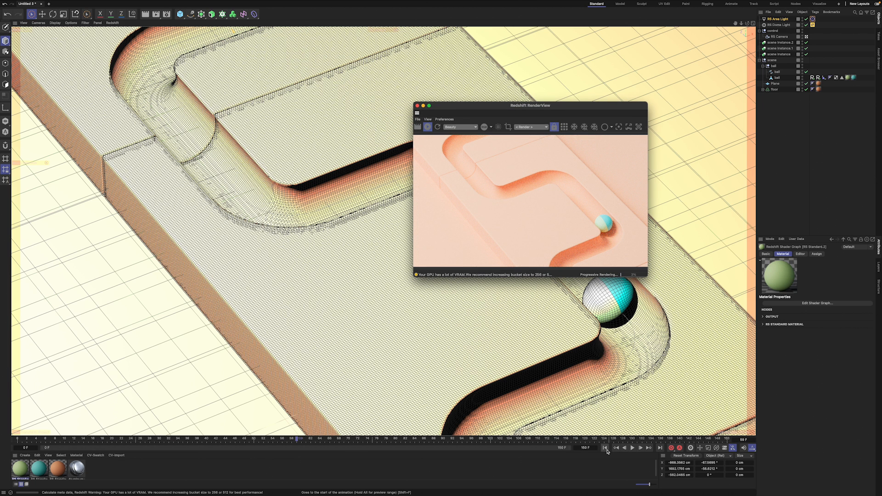
# - Compare the lighting and ball position in the render between the first and last frames of the animation
pyautogui.click(606, 450)
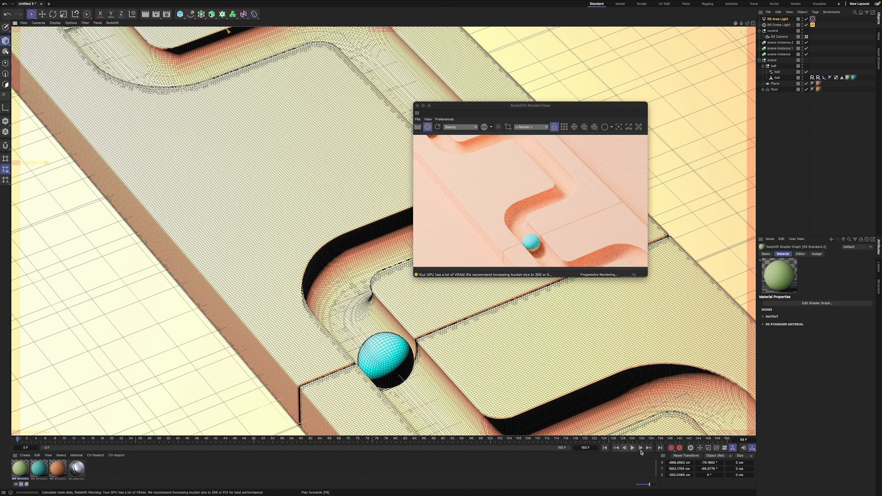
pyautogui.click(660, 448)
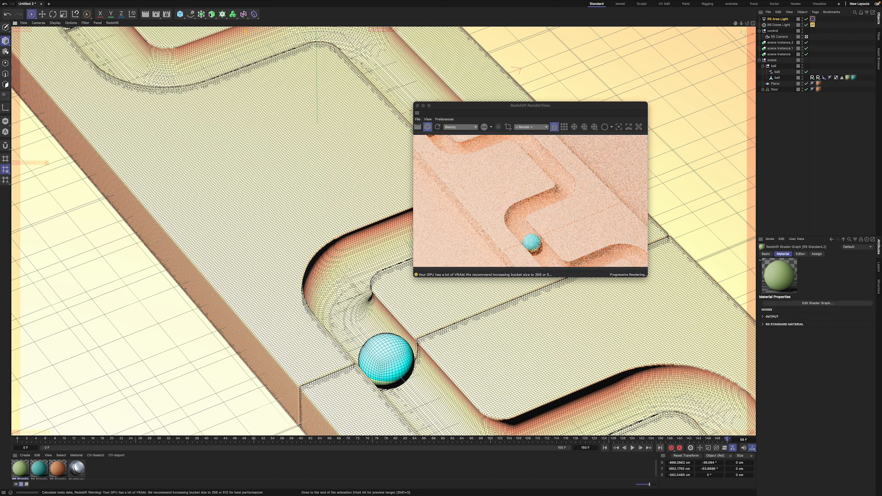
pyautogui.click(605, 449)
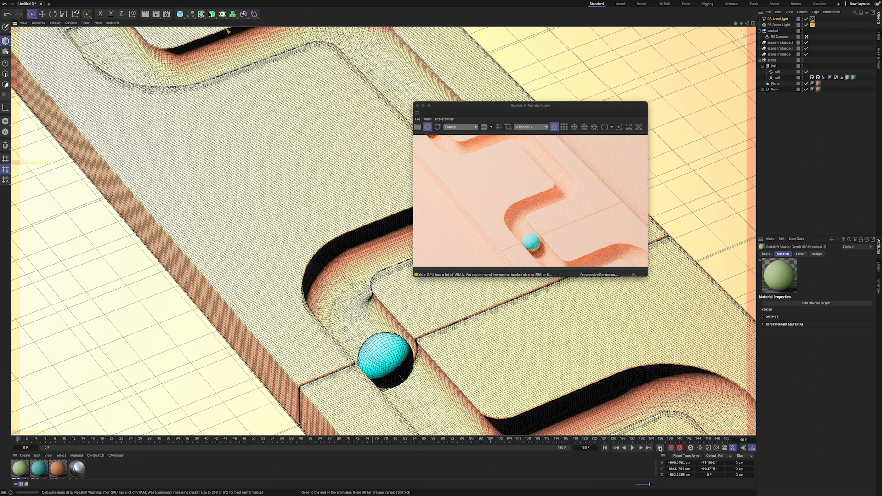
pyautogui.click(651, 449)
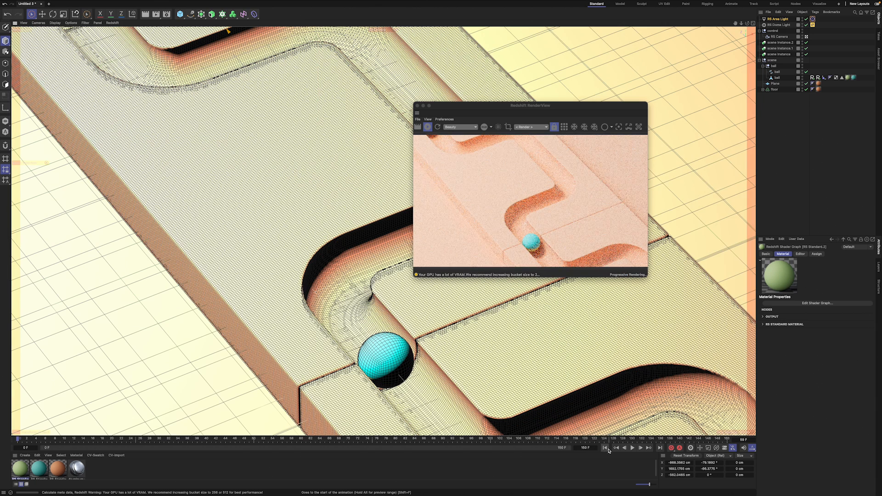
pyautogui.click(660, 449)
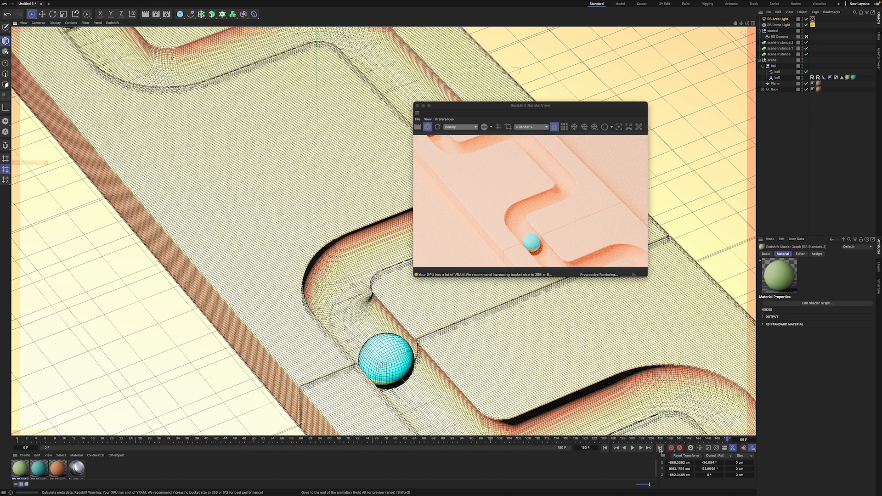
pyautogui.click(605, 449)
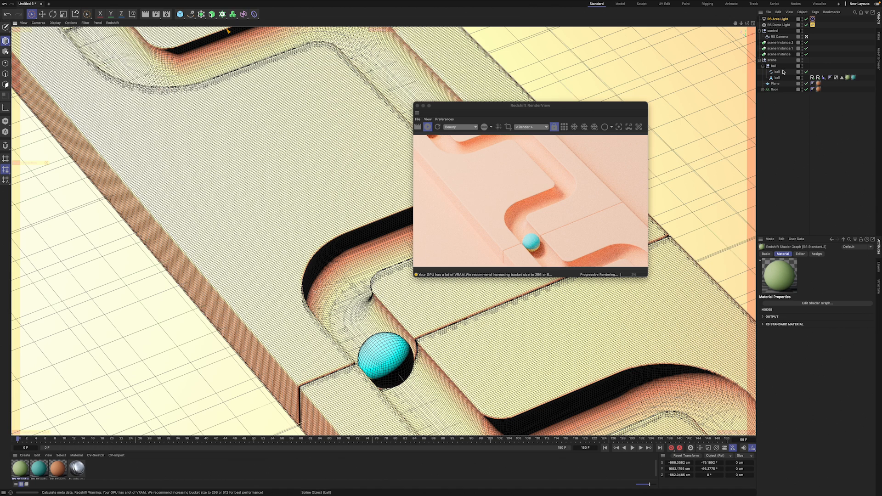
# - Move the Redshift area light and dome light into the control null together
pyautogui.click(778, 21)
pyautogui.keyDown('shift'); pyautogui.click(778, 25); pyautogui.keyUp('shift')
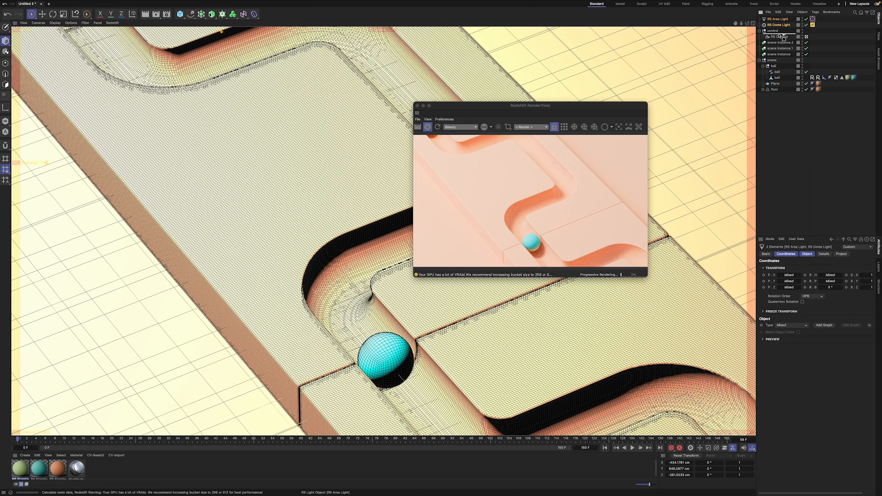
pyautogui.moveTo(780, 35); pyautogui.dragTo(781, 34)
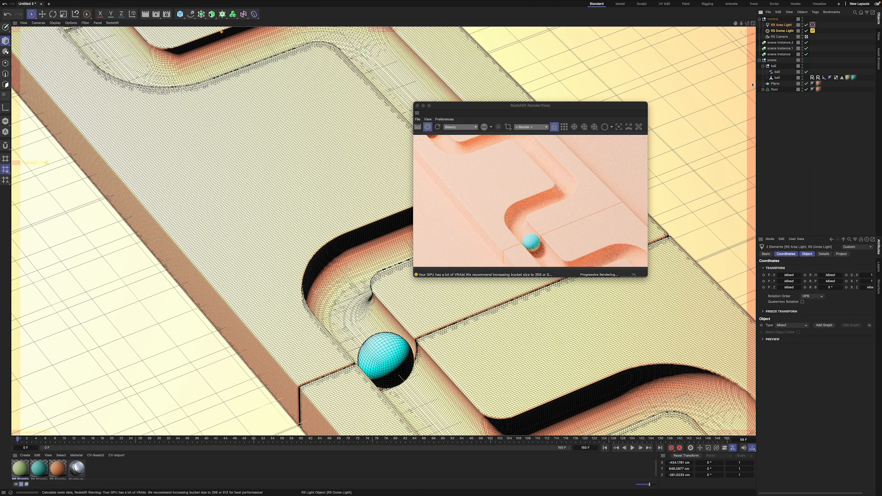
# - Play the animation briefly and check that the shadows match between its first and last frames
pyautogui.click(634, 449)
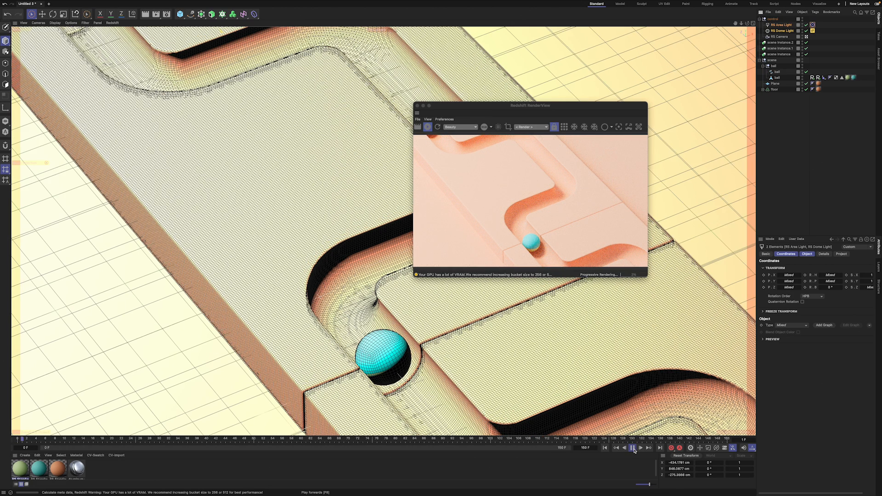
pyautogui.click(605, 448)
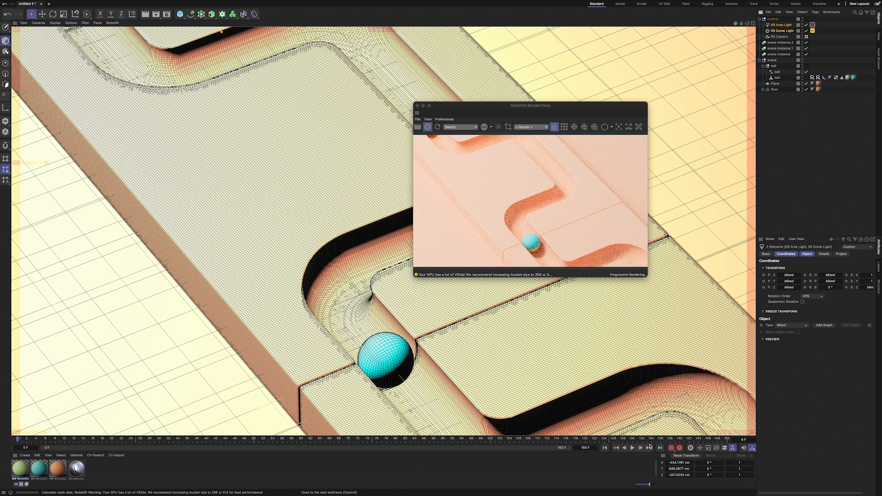
pyautogui.click(661, 448)
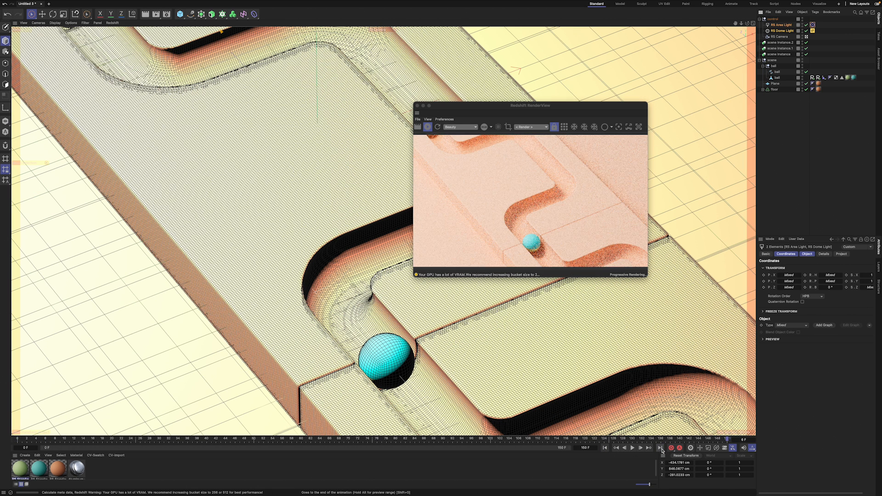
pyautogui.click(605, 449)
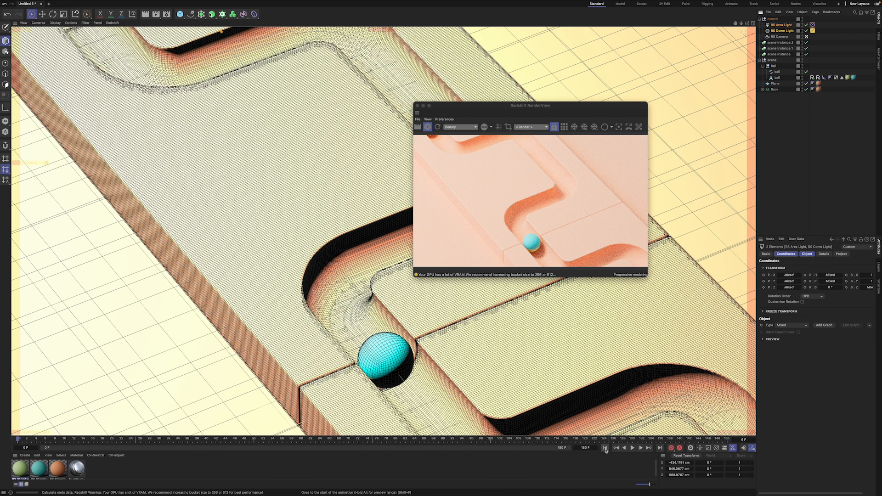
pyautogui.click(661, 448)
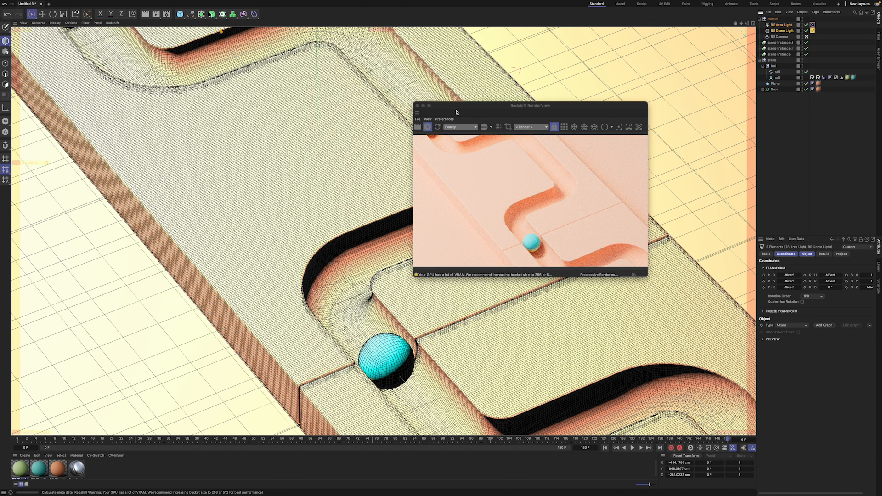
pyautogui.moveTo(459, 110); pyautogui.dragTo(438, 99)
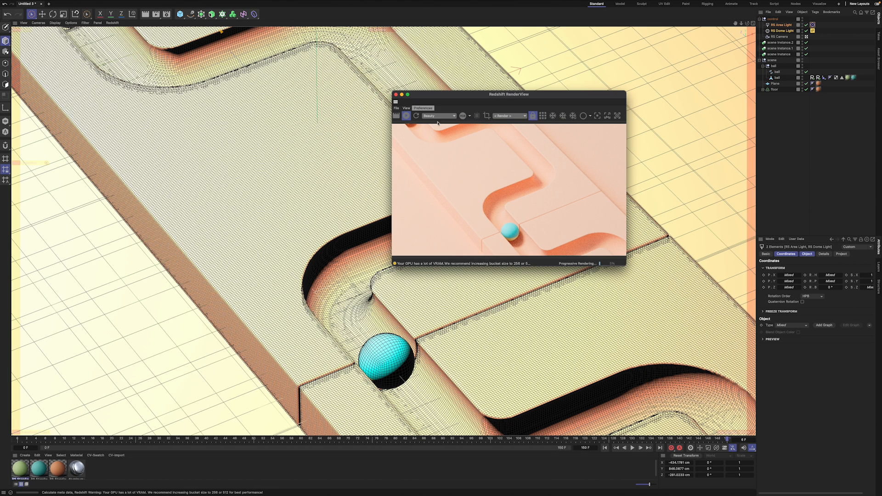
# - Collapse the control, ball and scene groups, and place the control null directly above the scene null
pyautogui.click(760, 20)
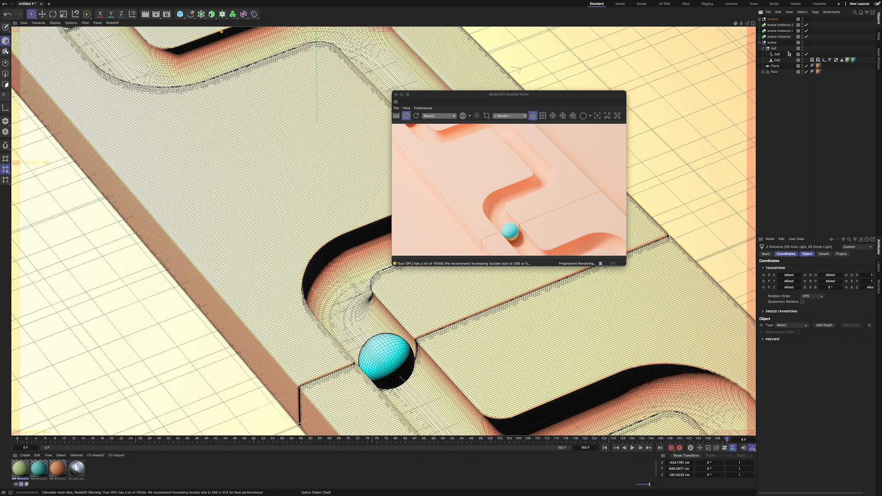
pyautogui.click(766, 48)
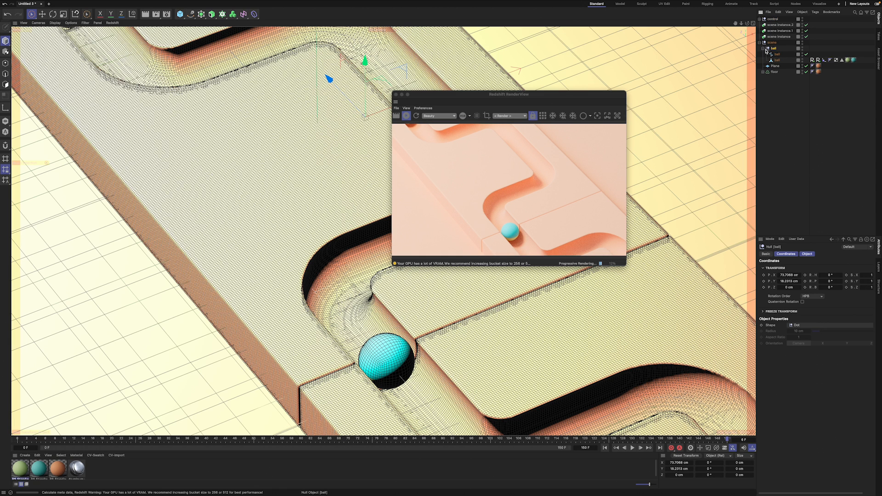
pyautogui.click(763, 49)
pyautogui.click(760, 43)
pyautogui.click(766, 64)
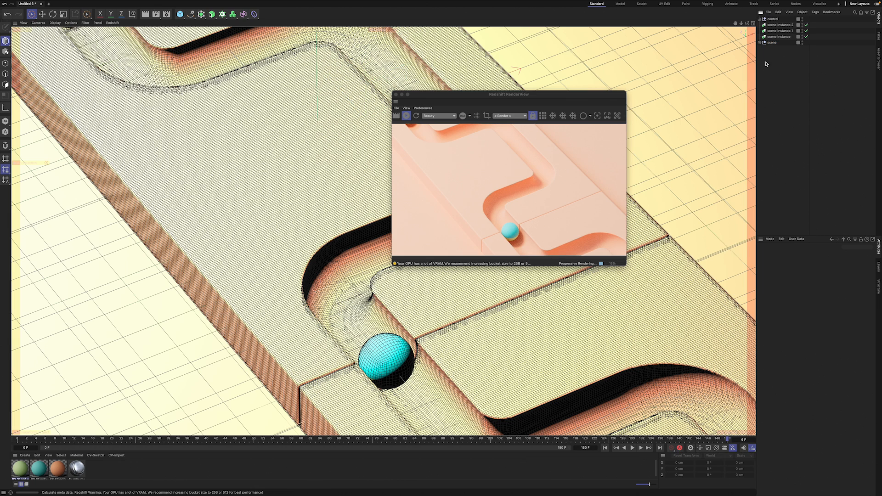
pyautogui.moveTo(767, 20); pyautogui.dragTo(765, 40)
pyautogui.click(766, 54)
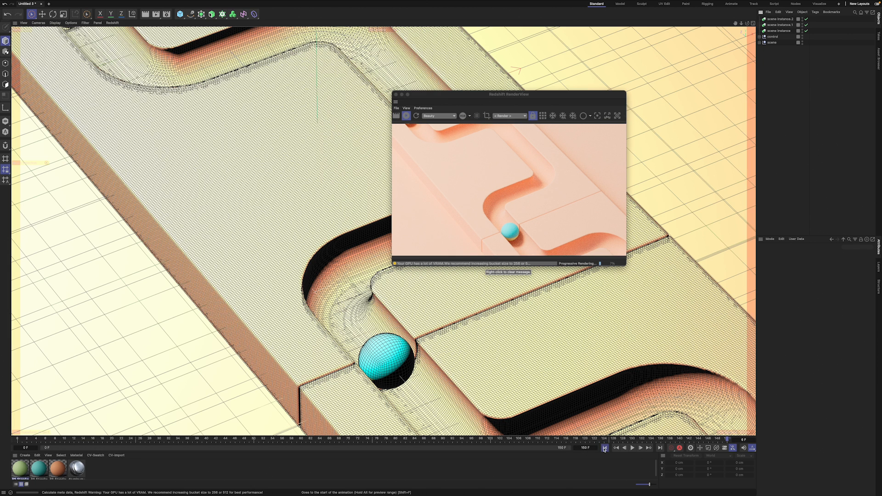
# - Check the loop in the render once more by switching between the start and end of the timeline
pyautogui.click(605, 448)
pyautogui.click(661, 448)
pyautogui.click(605, 448)
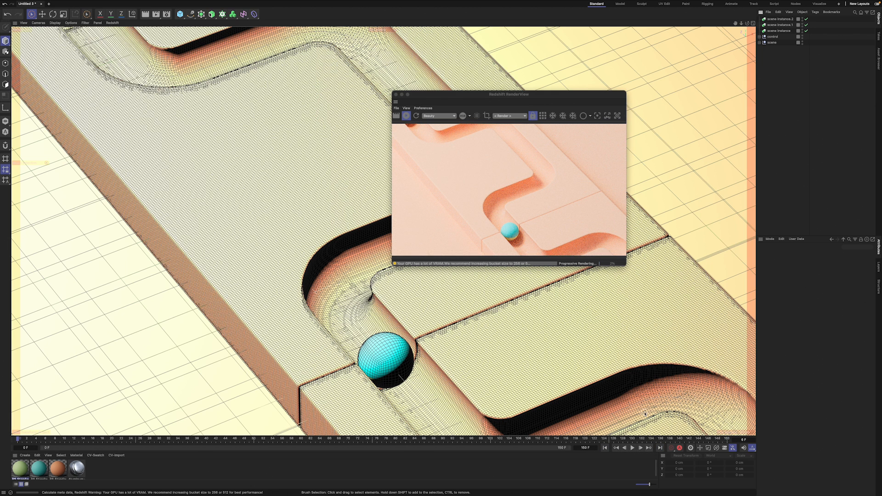
# - Expand the scene and control groups, select the control null, and set the animation's end frame to 149
pyautogui.click(759, 43)
pyautogui.click(759, 36)
pyautogui.click(774, 37)
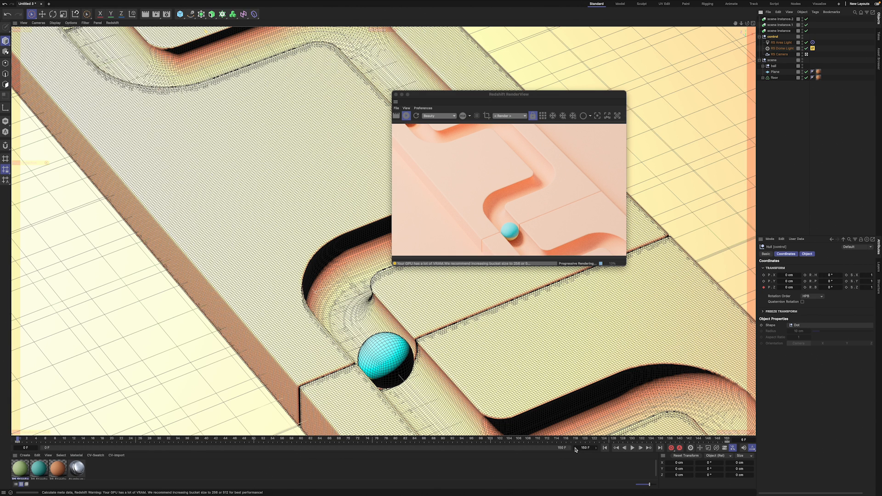
pyautogui.click(576, 449)
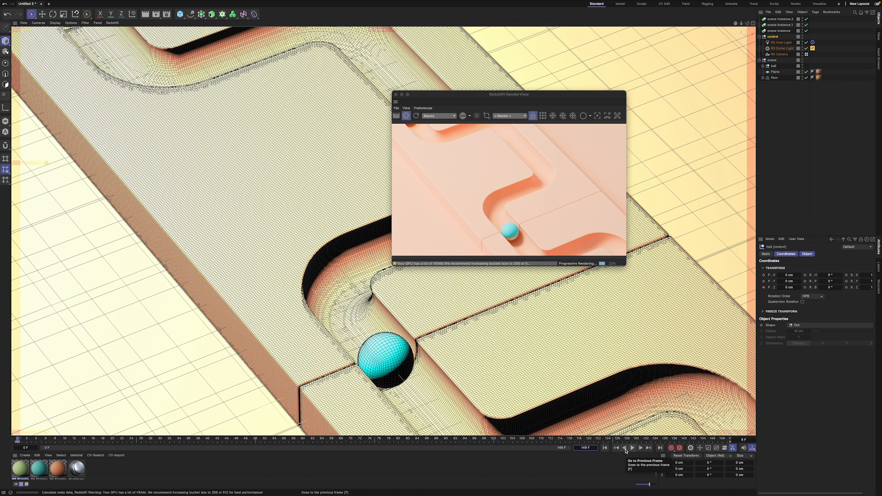
# - Stop the live Redshift render, move its window clear of the viewport, and play the animation briefly to check the motion
pyautogui.click(407, 117)
pyautogui.moveTo(460, 94); pyautogui.dragTo(720, 102)
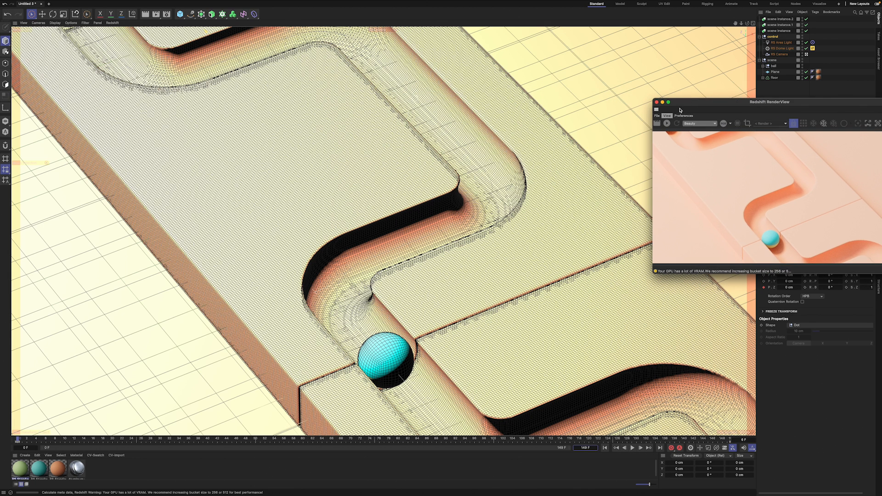
pyautogui.click(632, 448)
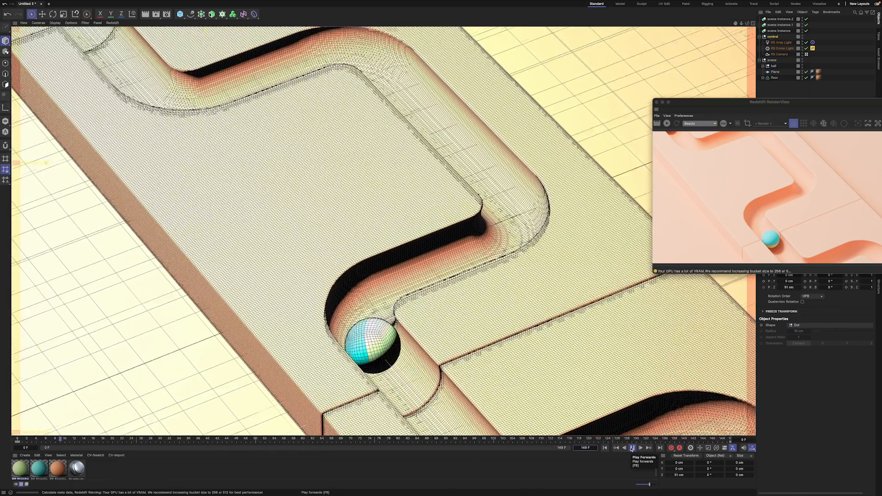
pyautogui.click(632, 449)
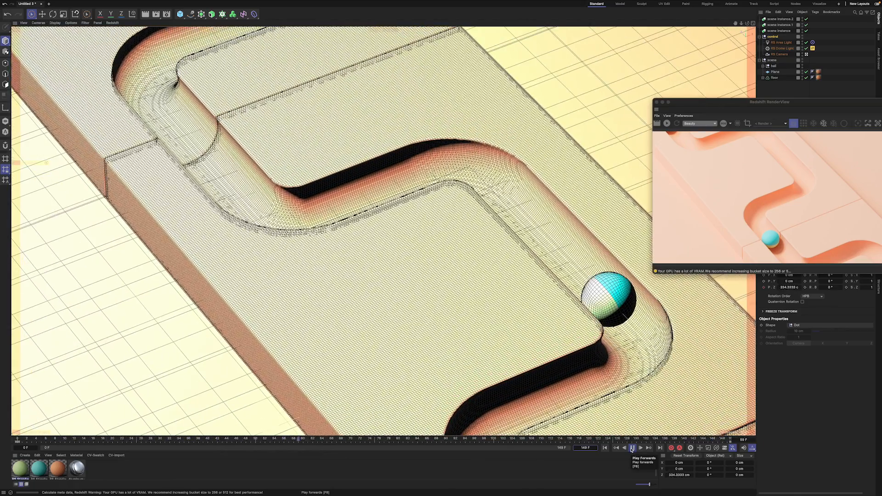
# - Bring the render preview window back over the viewport and collapse the control and scene groups
pyautogui.moveTo(789, 125); pyautogui.dragTo(384, 150)
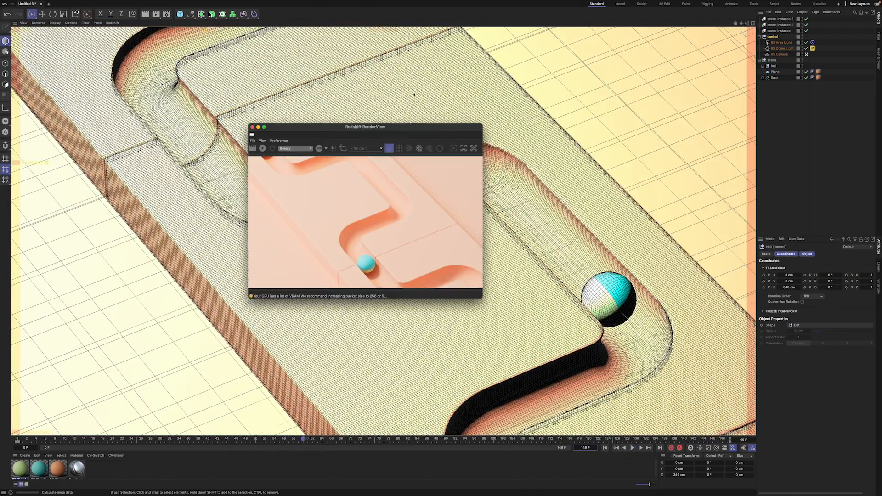
pyautogui.moveTo(301, 127); pyautogui.dragTo(414, 107)
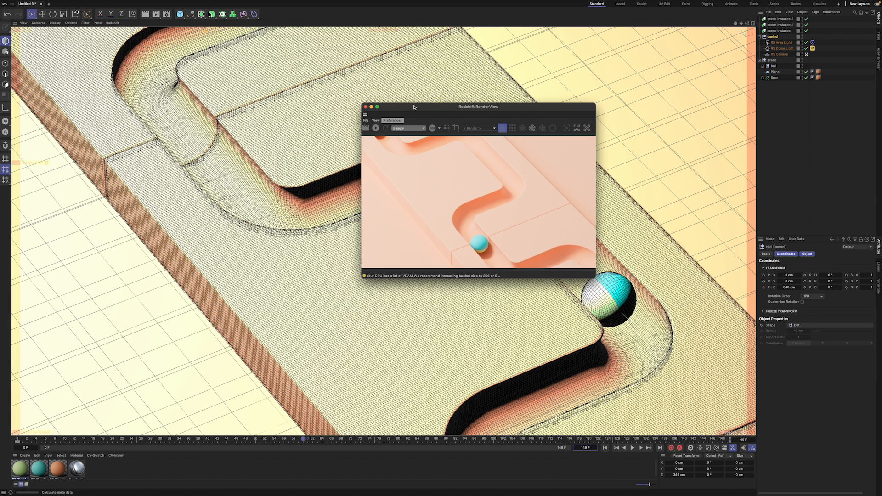
pyautogui.click(761, 36)
pyautogui.click(760, 42)
pyautogui.click(764, 56)
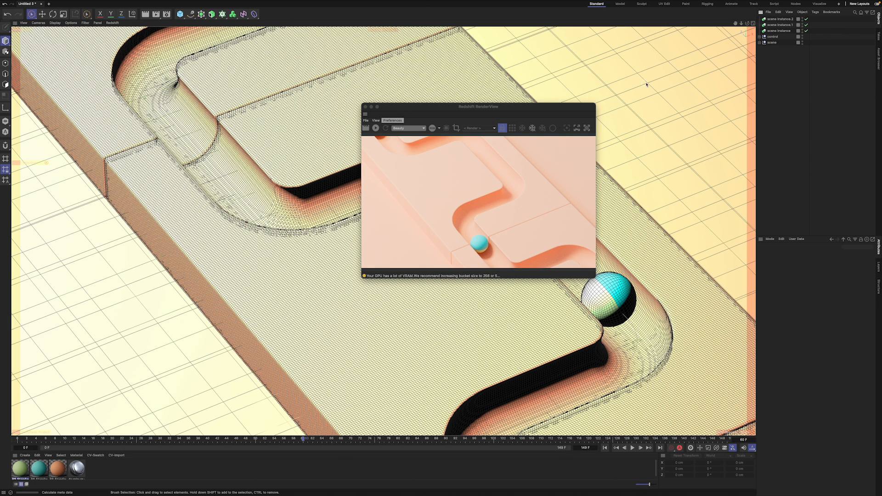
pyautogui.moveTo(451, 116); pyautogui.dragTo(432, 111)
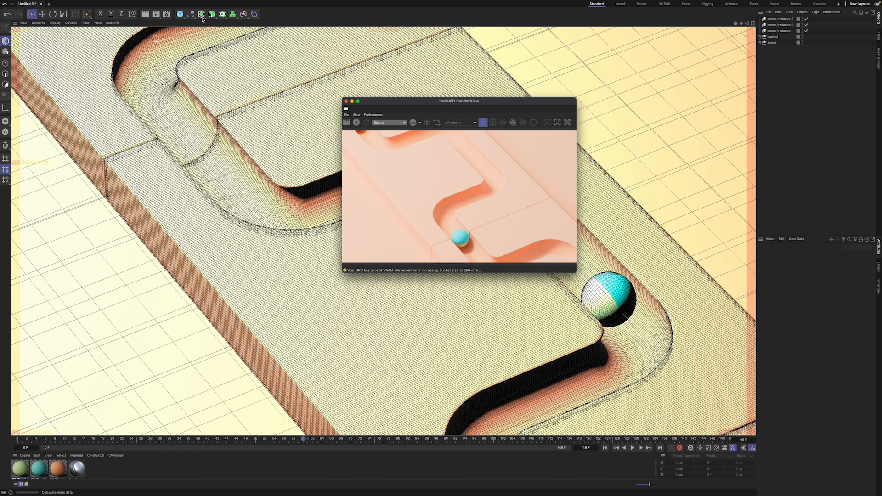
# - Open the render settings and place their window beside the Redshift render preview
pyautogui.click(164, 15)
pyautogui.moveTo(234, 11); pyautogui.dragTo(722, 50)
pyautogui.click(439, 71)
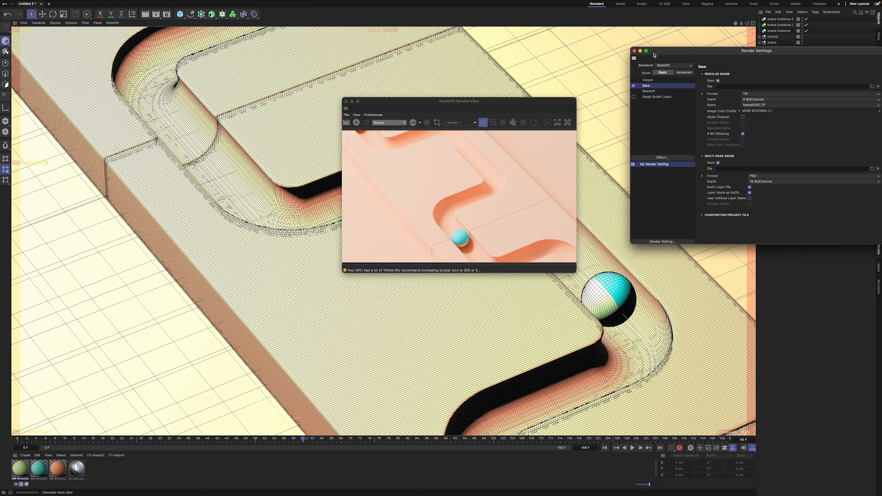
pyautogui.moveTo(681, 51); pyautogui.dragTo(621, 58)
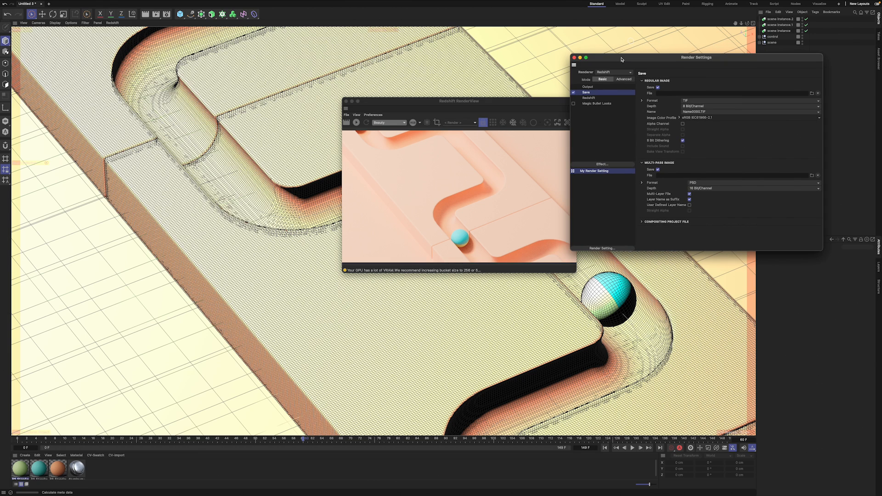